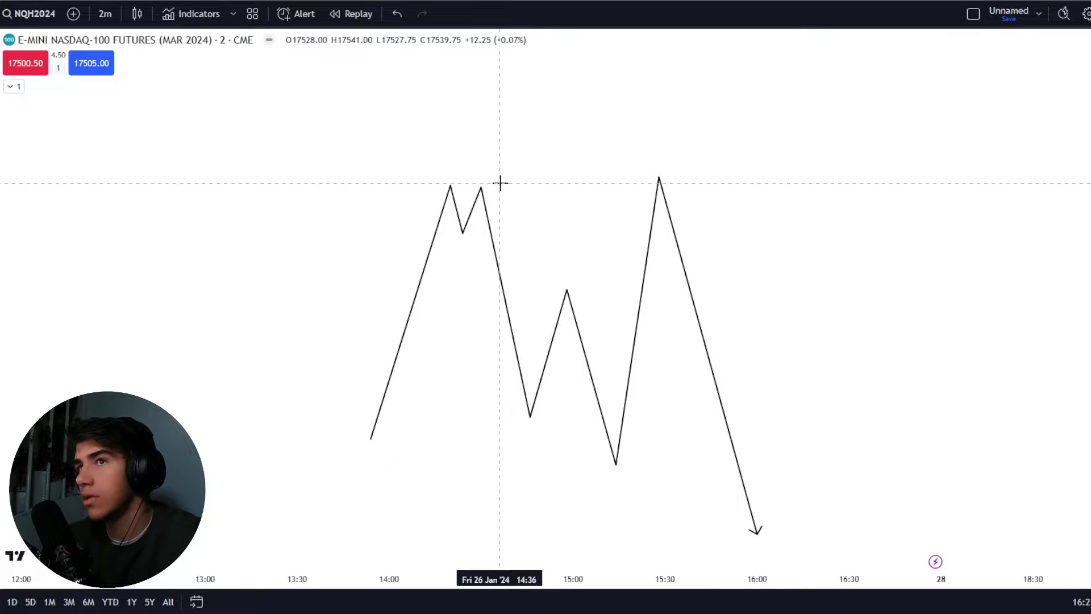
Draw a thin horizontal line from the first of the path's two equal highs to just before its final peak.
drag(481, 398, 476, 369)
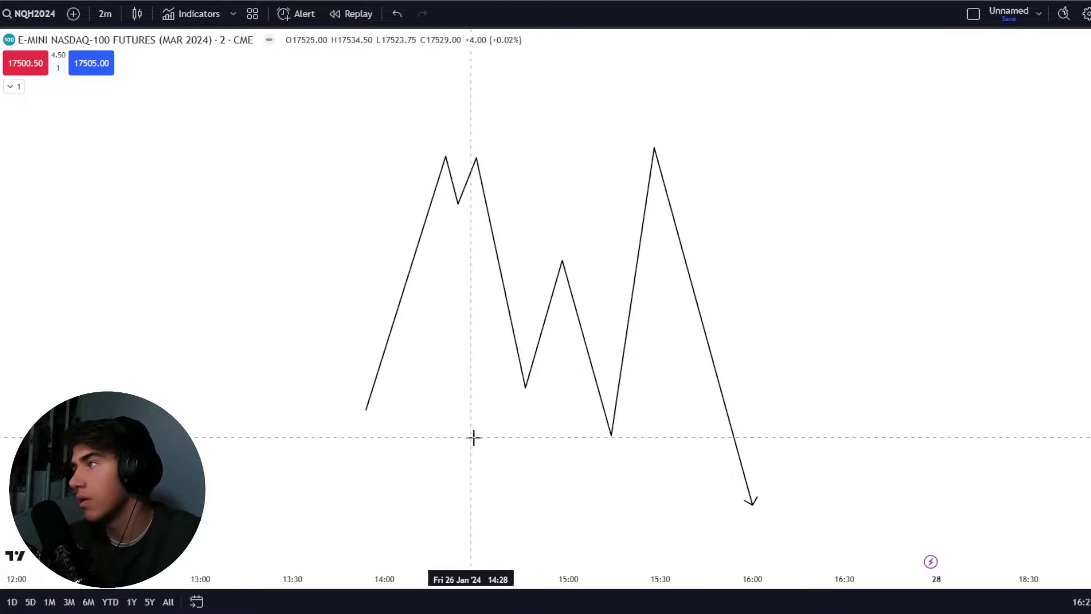
drag(479, 448, 471, 425)
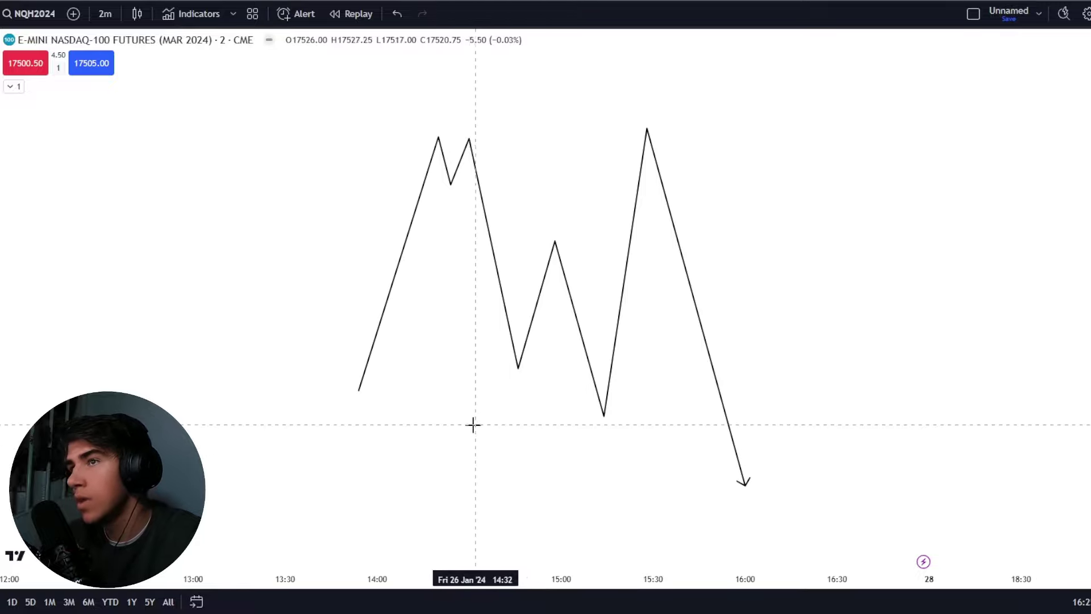
scroll(491, 423, down, 1)
scroll(730, 415, up, 1)
drag(761, 382, 796, 370)
scroll(937, 363, up, 1)
drag(960, 373, 1019, 379)
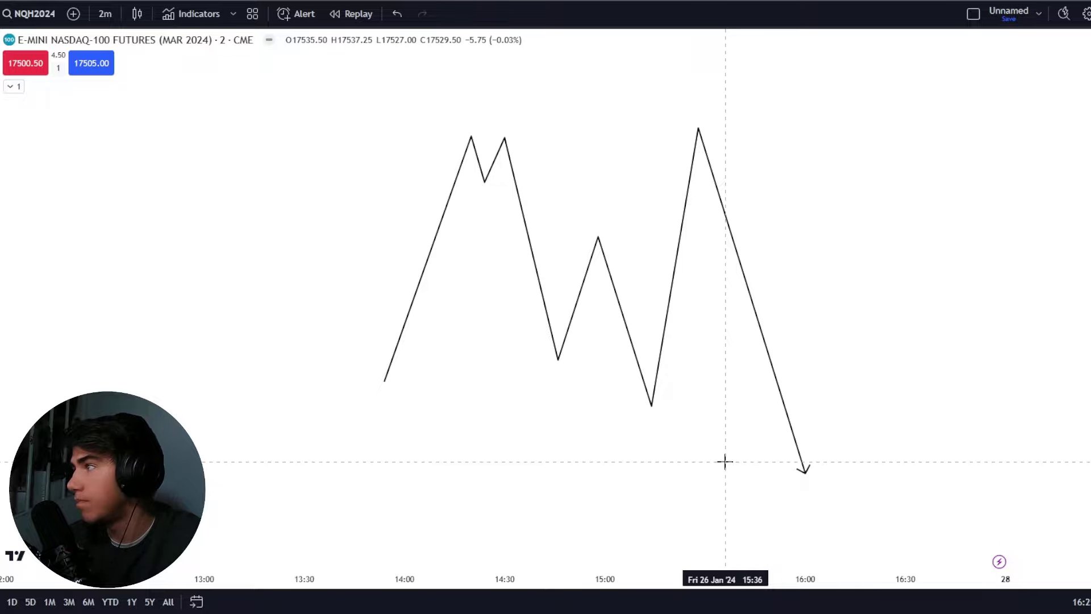
drag(760, 410, 797, 430)
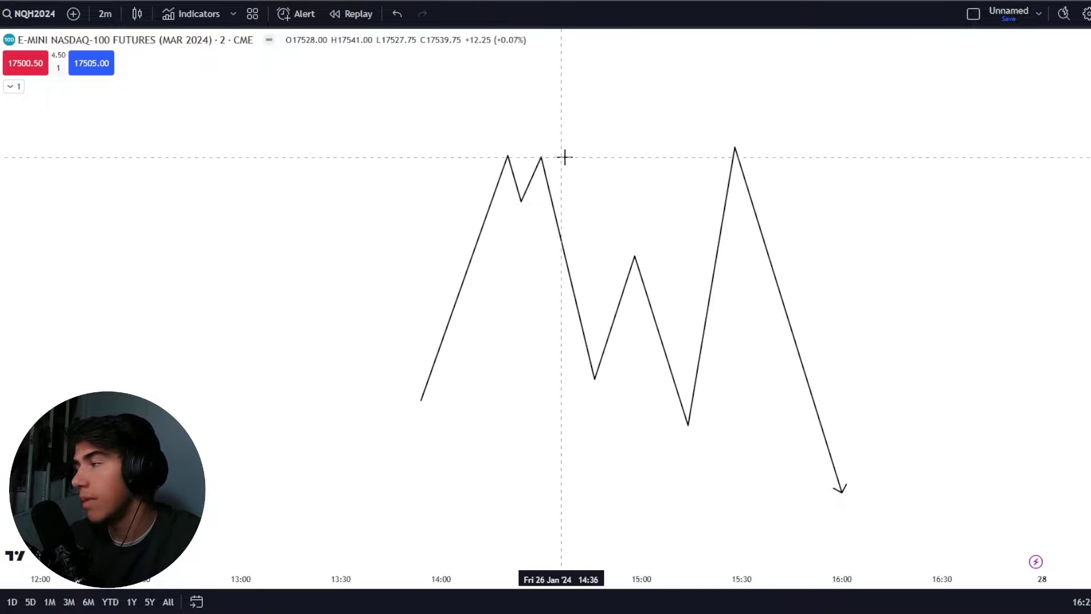
drag(603, 159, 603, 175)
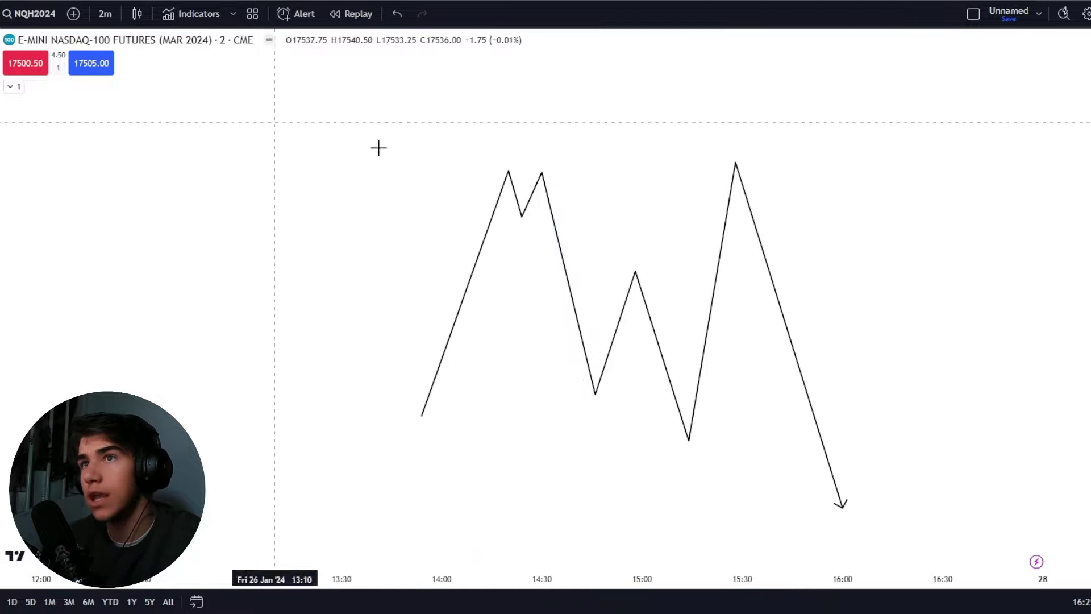
drag(509, 169, 716, 169)
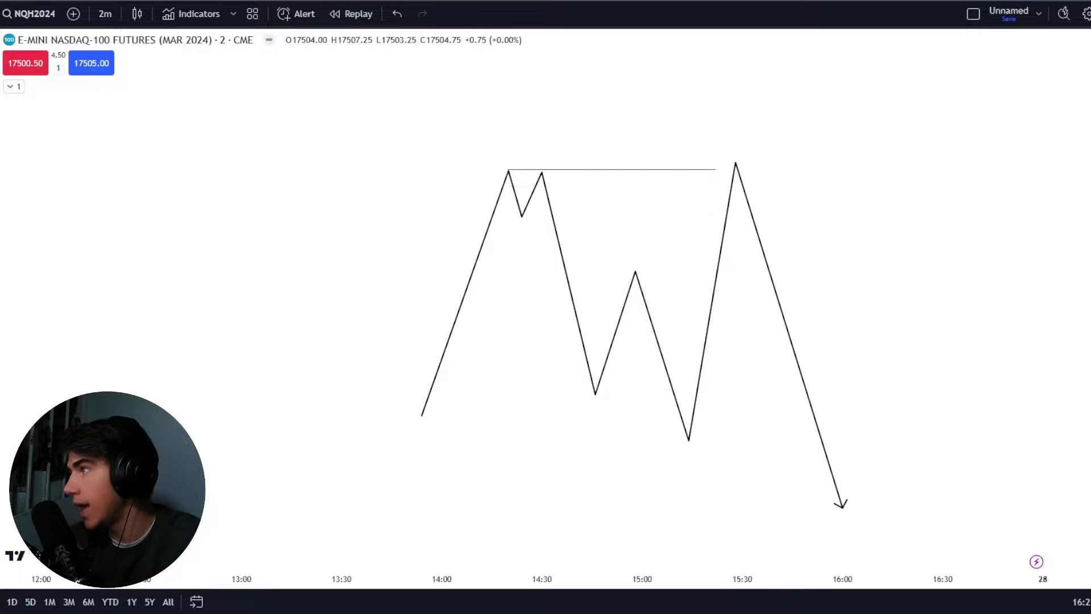
scroll(897, 484, up, 2)
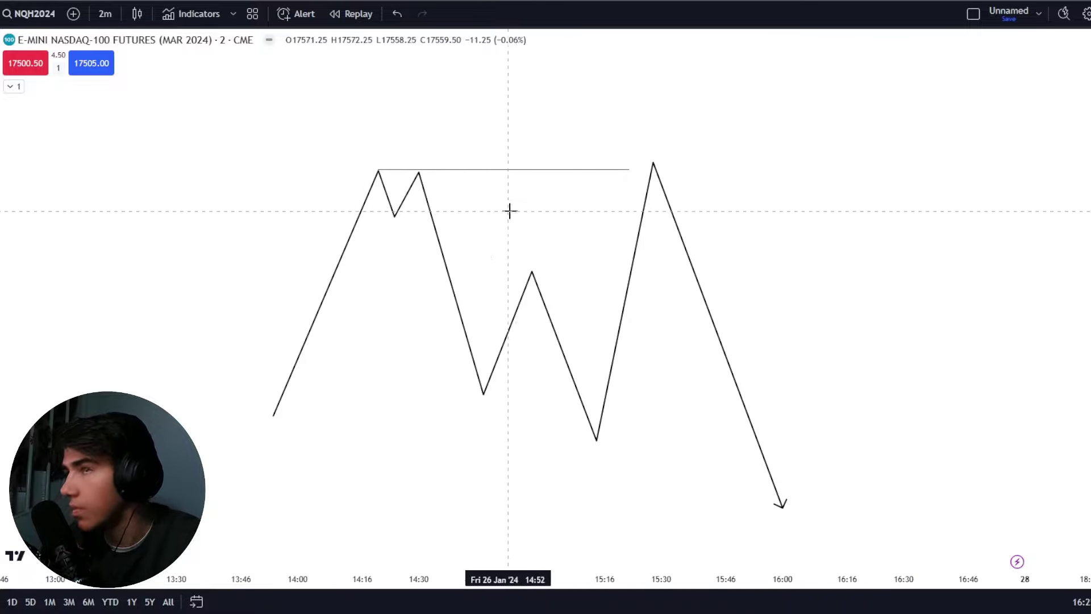
scroll(510, 215, down, 2)
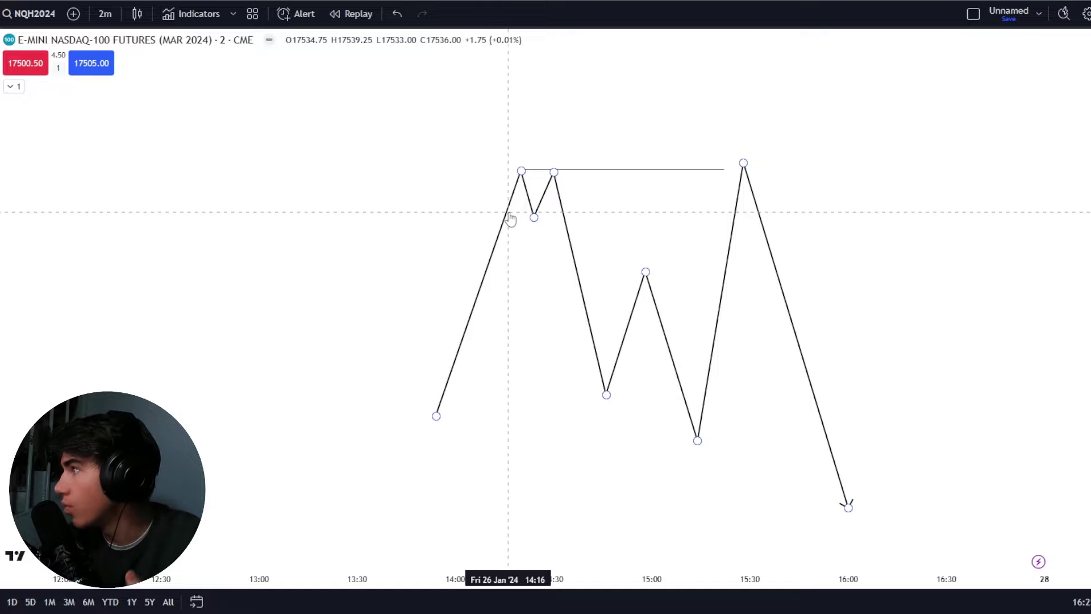
click(724, 169)
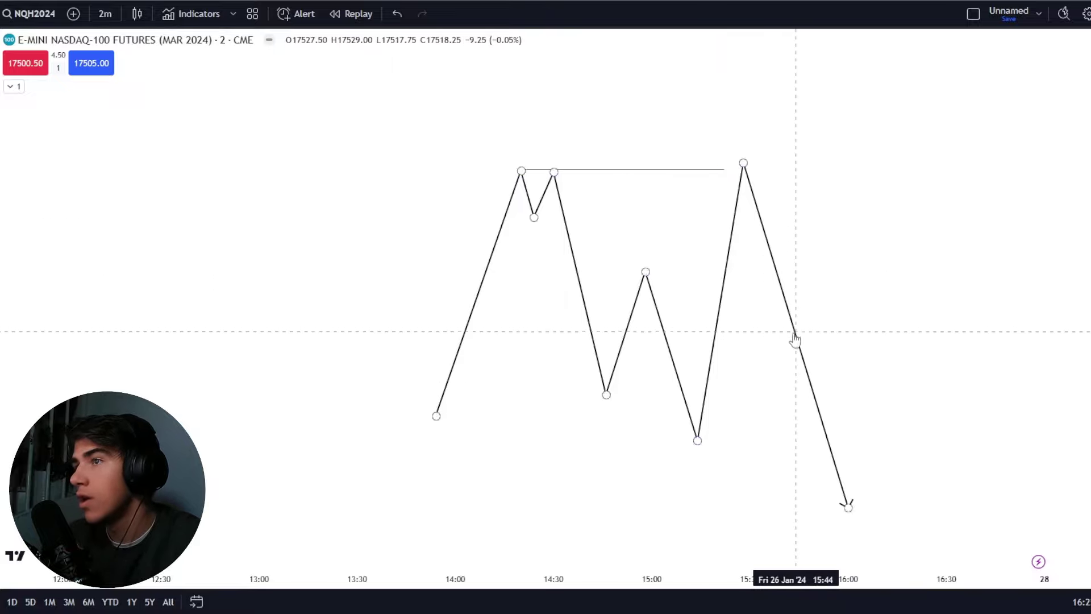
mouse_move(847, 506)
mouse_down()
mouse_move(832, 168)
mouse_move(809, 56)
mouse_up()
click(823, 210)
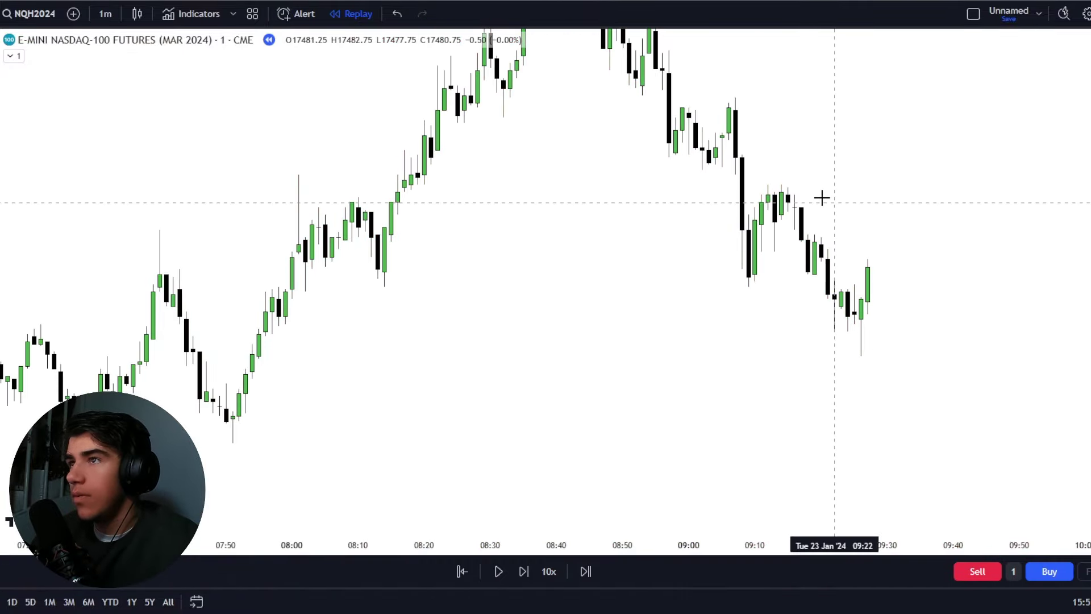
Examine the one-minute price action of 23 January from the overnight session up to the latest replay candle.
scroll(839, 292, down, 1)
drag(930, 358, 919, 358)
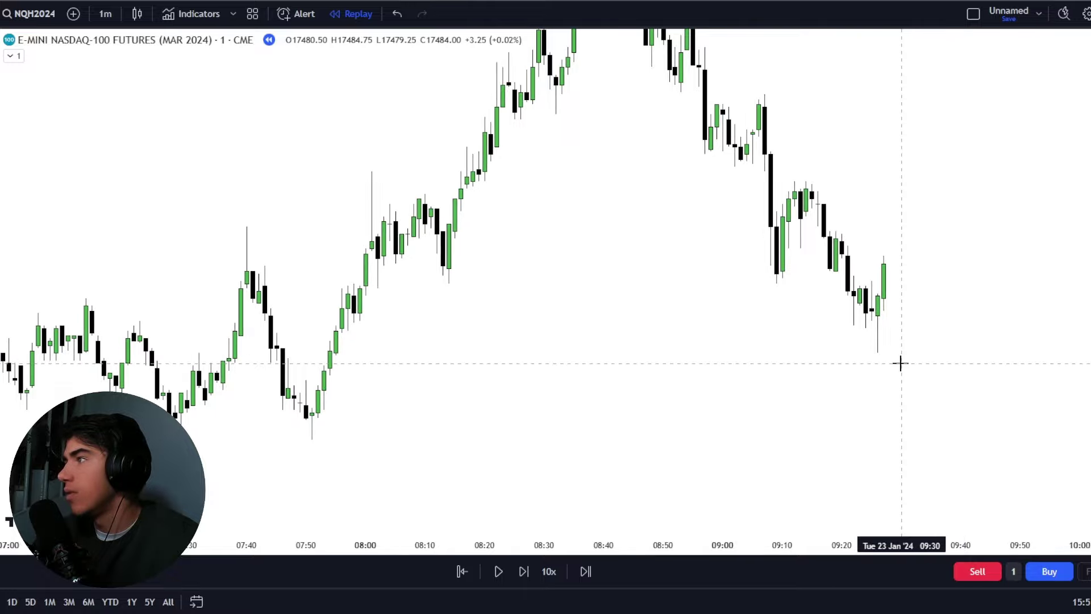
scroll(945, 278, down, 3)
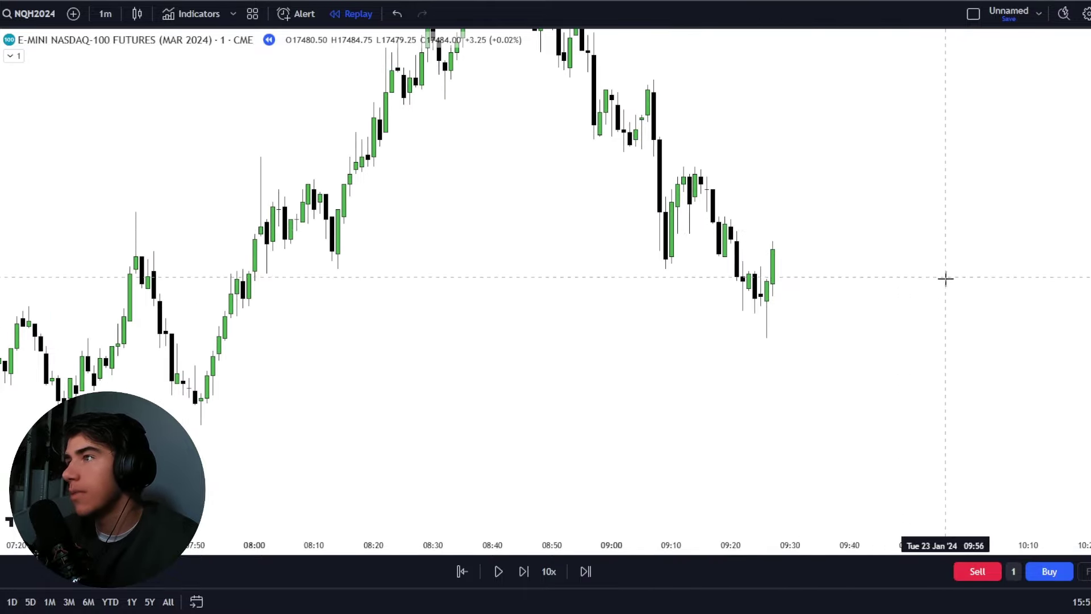
scroll(882, 309, down, 4)
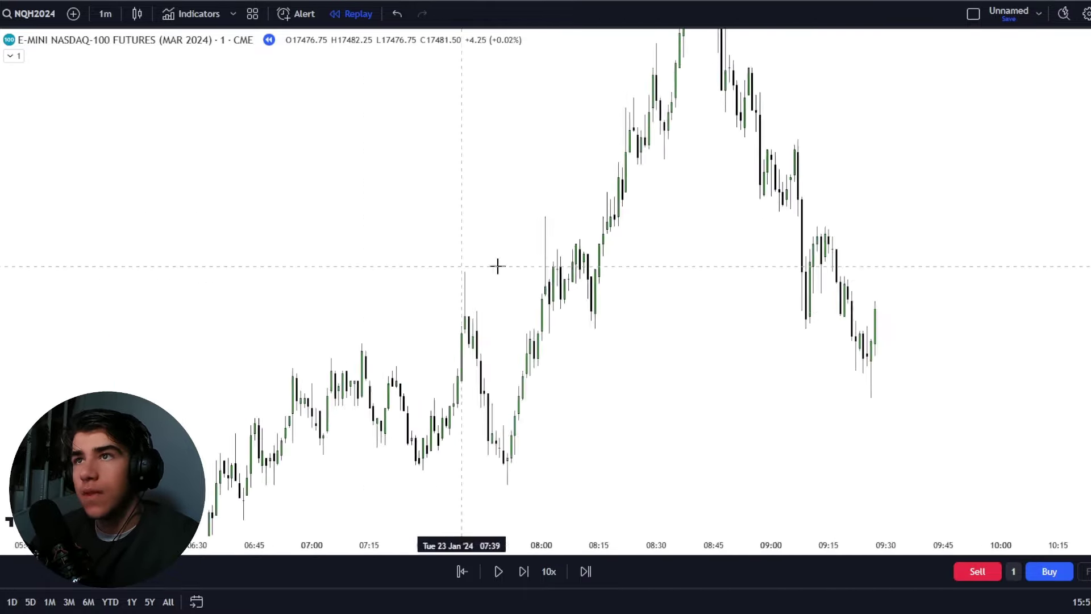
scroll(1073, 291, down, 4)
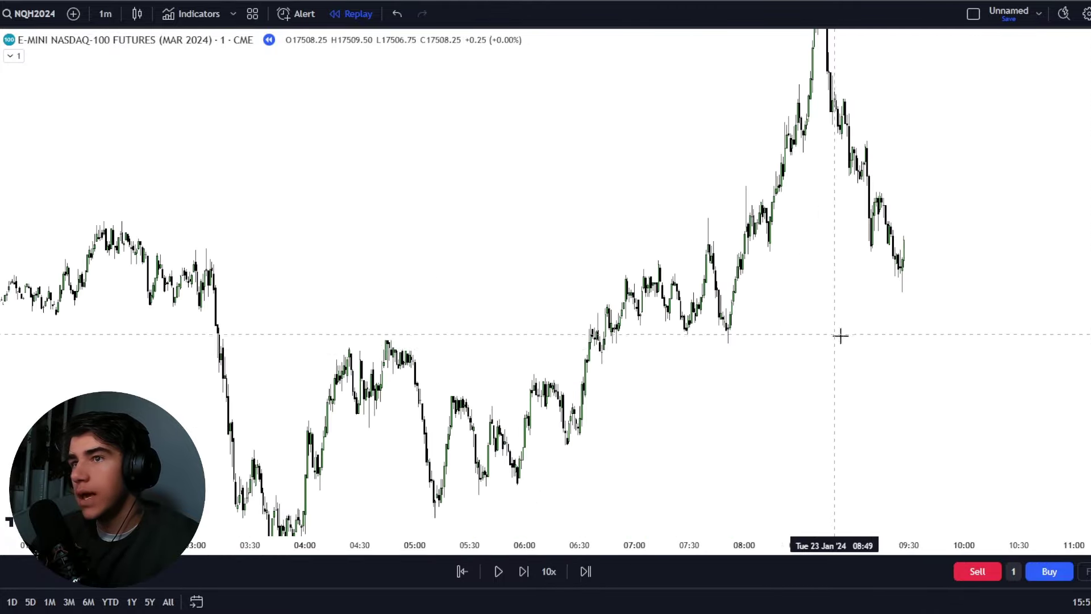
scroll(952, 390, down, 4)
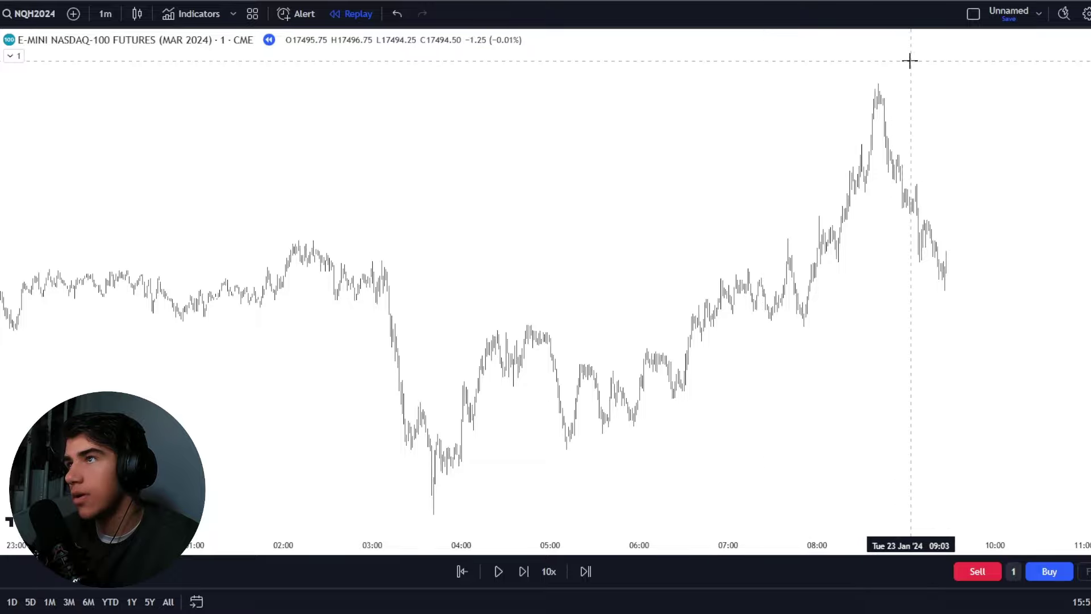
scroll(893, 404, up, 6)
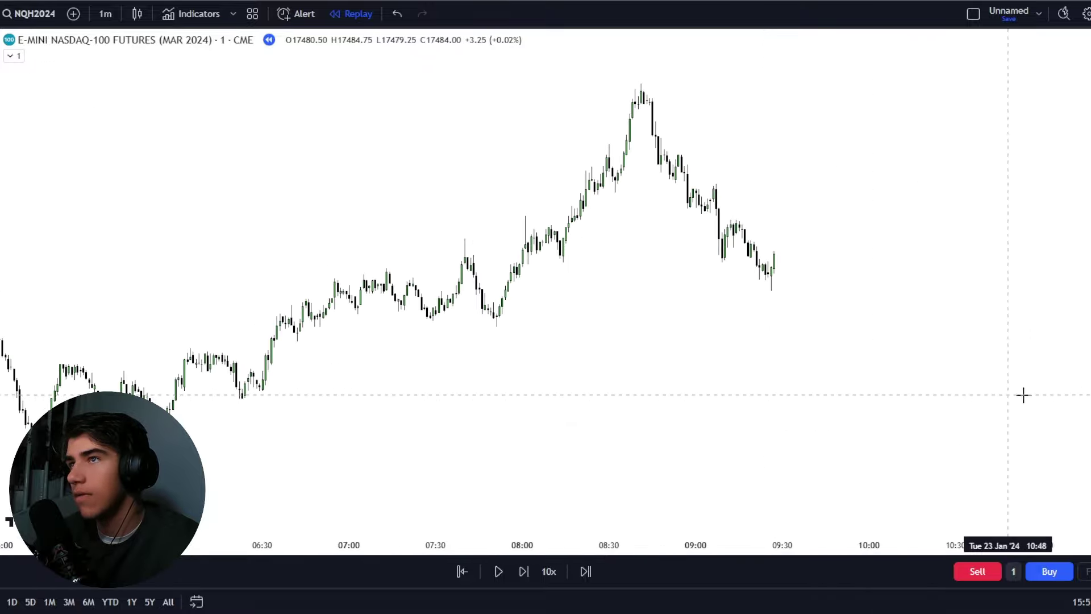
Draw two horizontal lines at the swing lows, starting at about 06:42 and 06:47 and extending both past 10:00.
scroll(689, 378, down, 3)
click(330, 410)
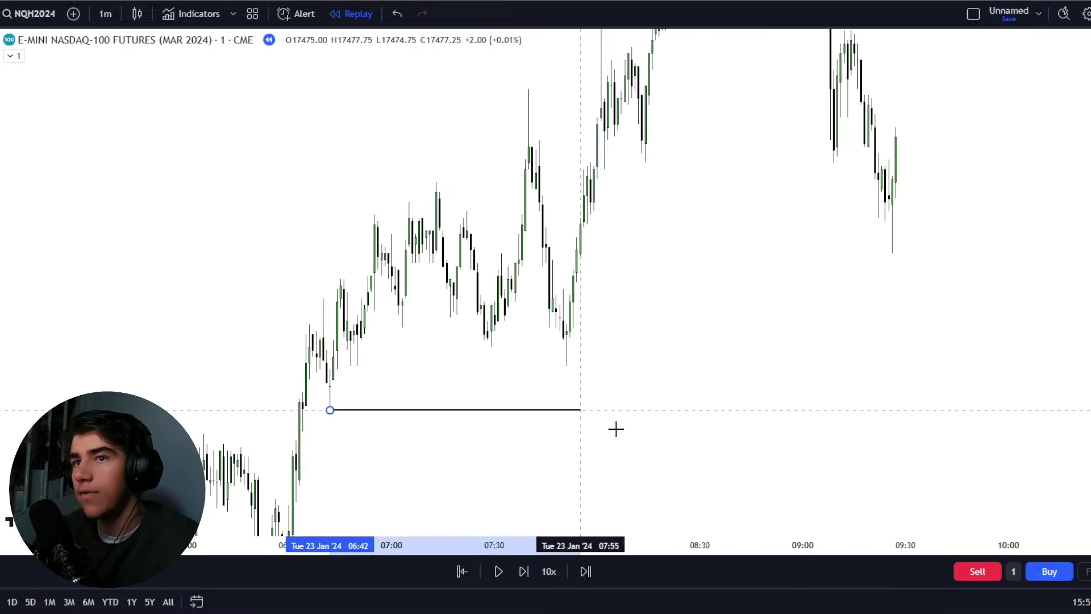
click(1041, 432)
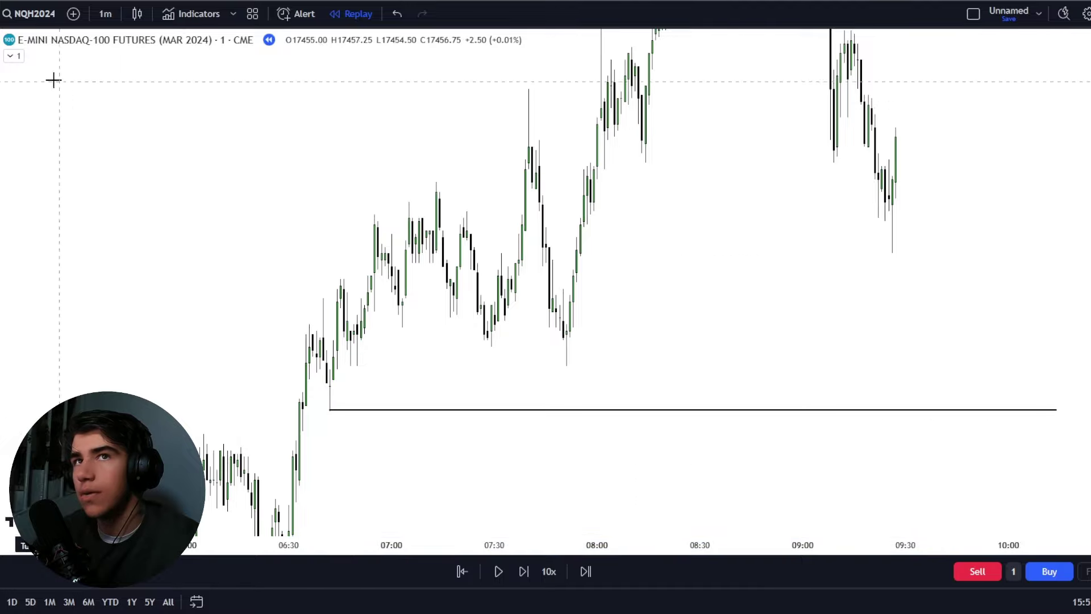
click(347, 366)
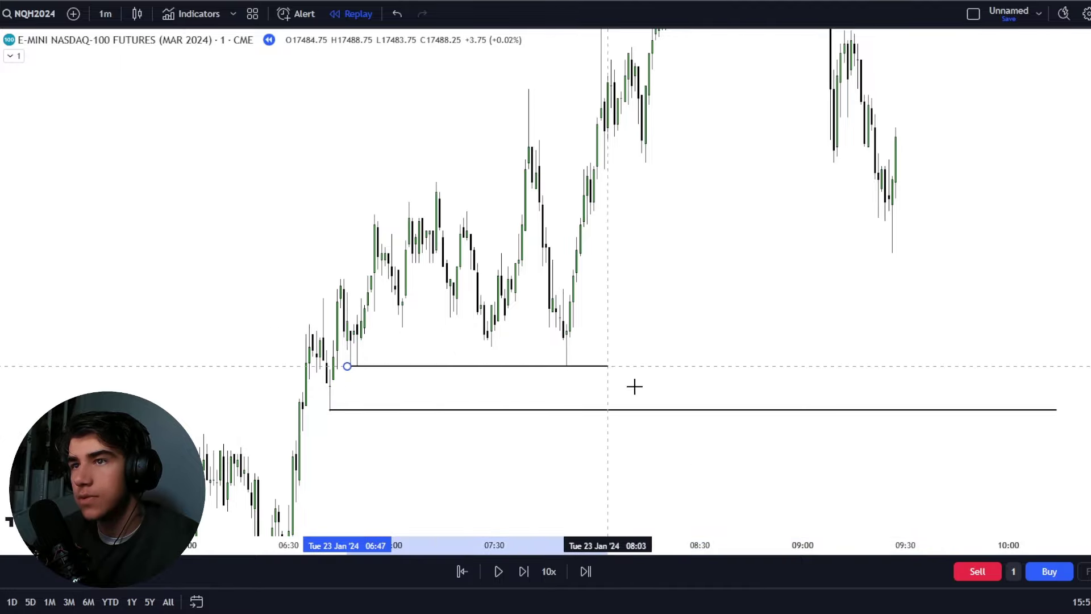
shift+click(1048, 406)
click(664, 612)
click(669, 571)
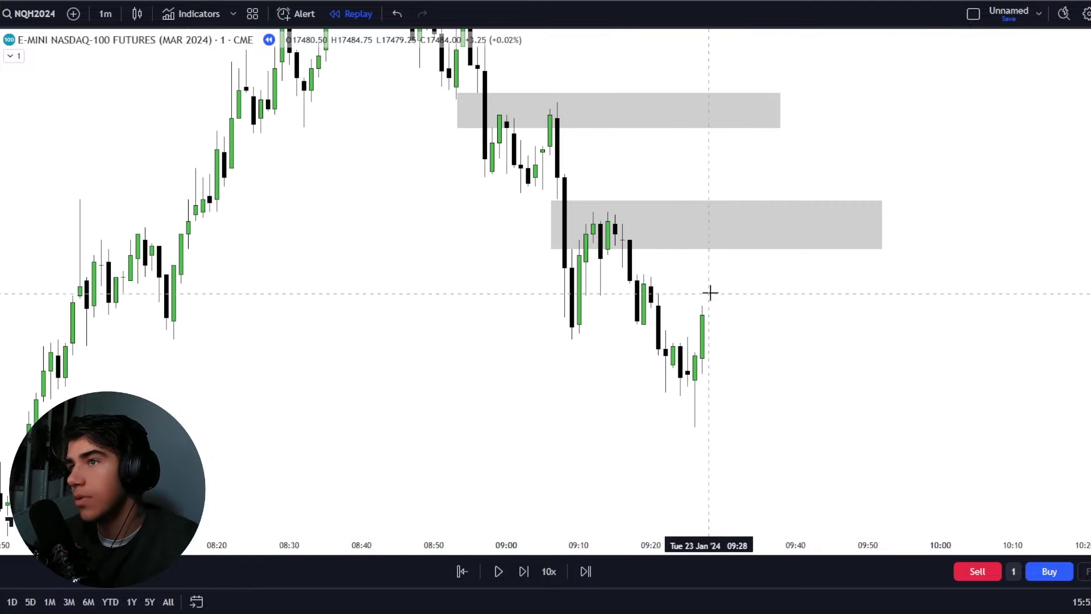
Examine the two grey zones and the candles around them during the decline from about 08:50 to the latest candle.
scroll(970, 380, down, 1)
drag(903, 359, 933, 374)
scroll(1082, 356, up, 1)
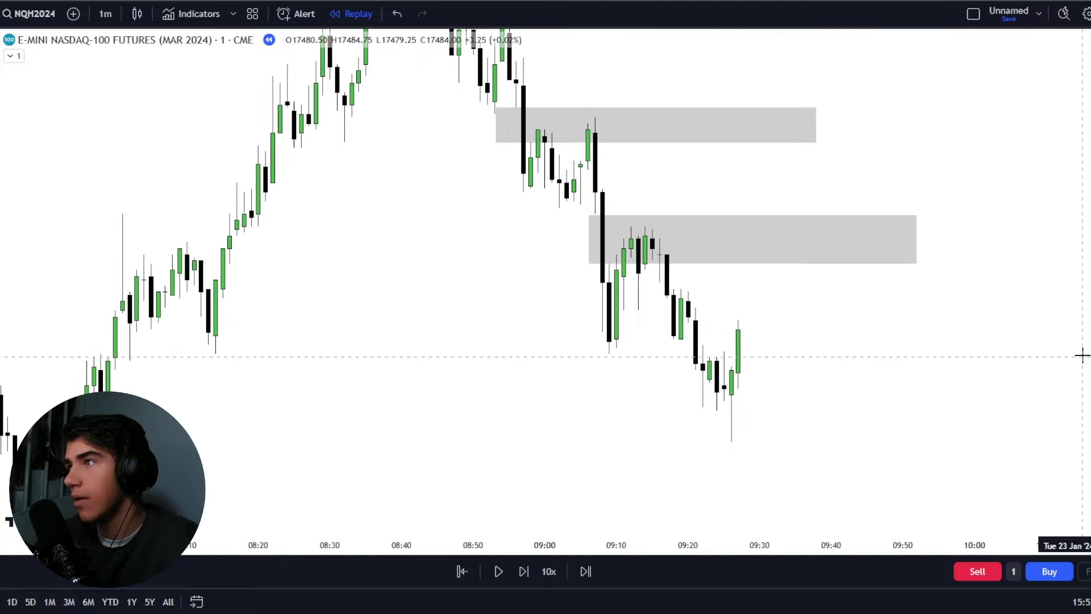
click(598, 243)
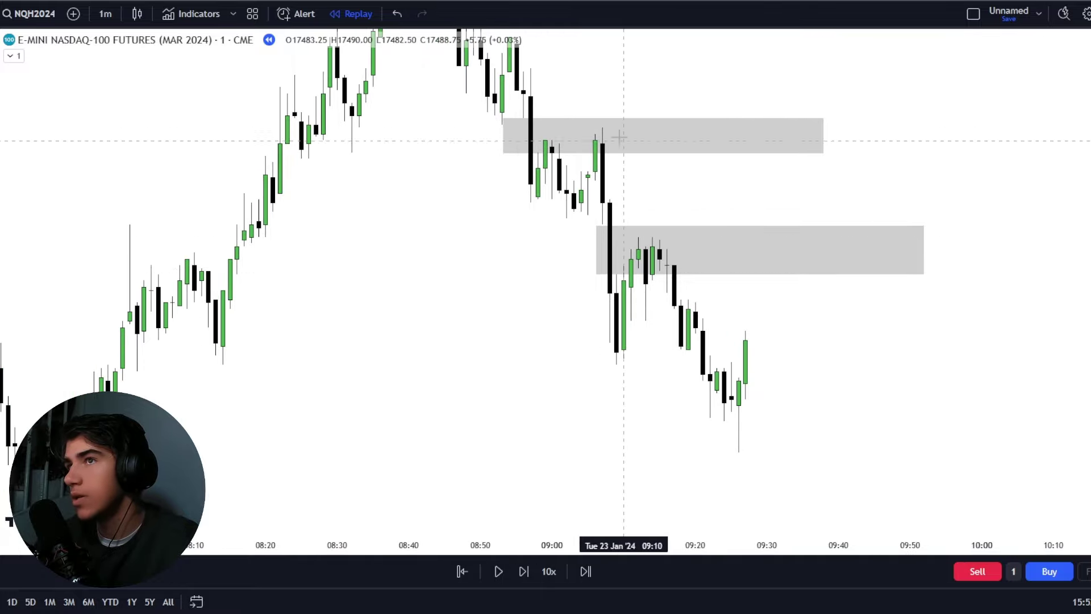
drag(716, 196, 731, 216)
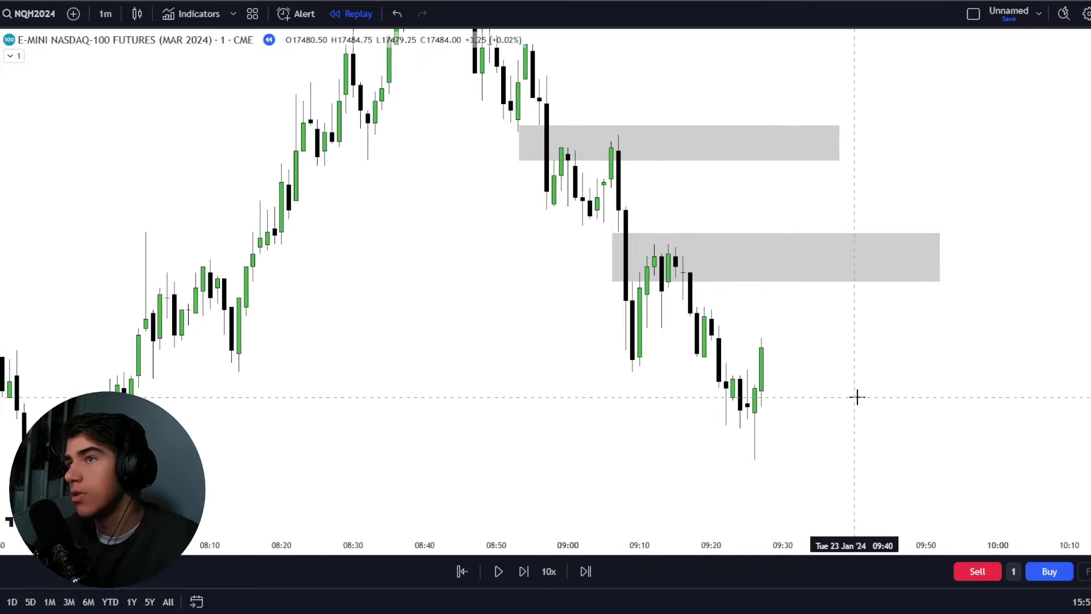
click(670, 287)
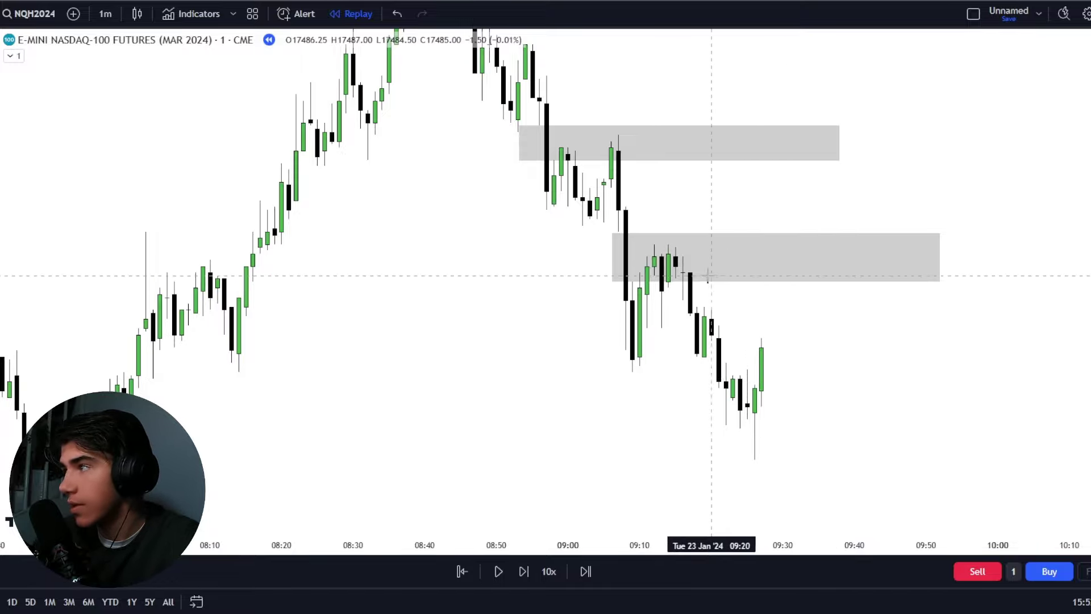
scroll(705, 335, up, 1)
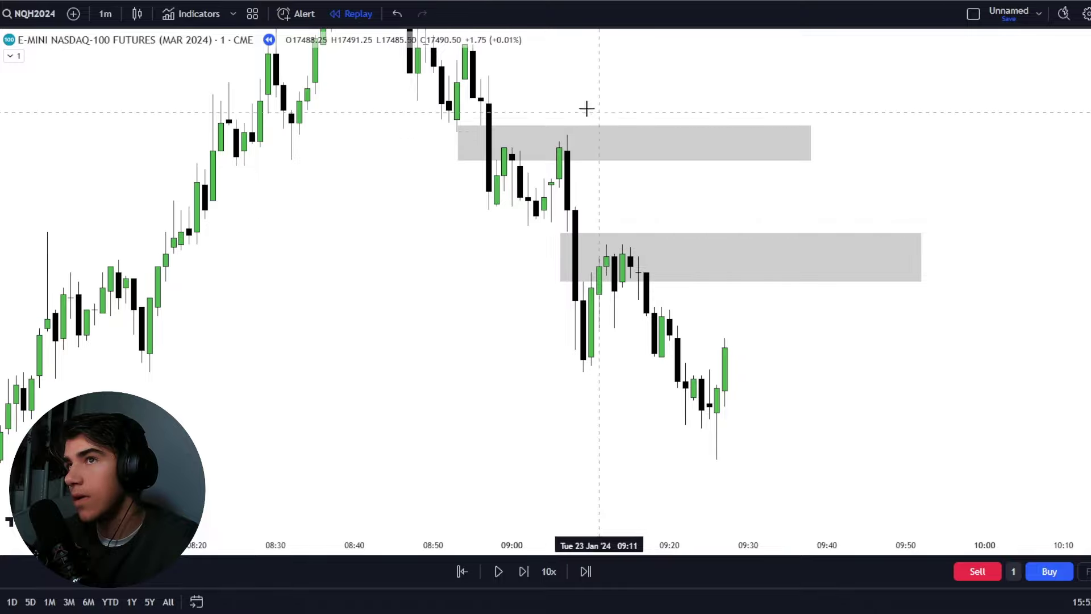
scroll(760, 334, up, 1)
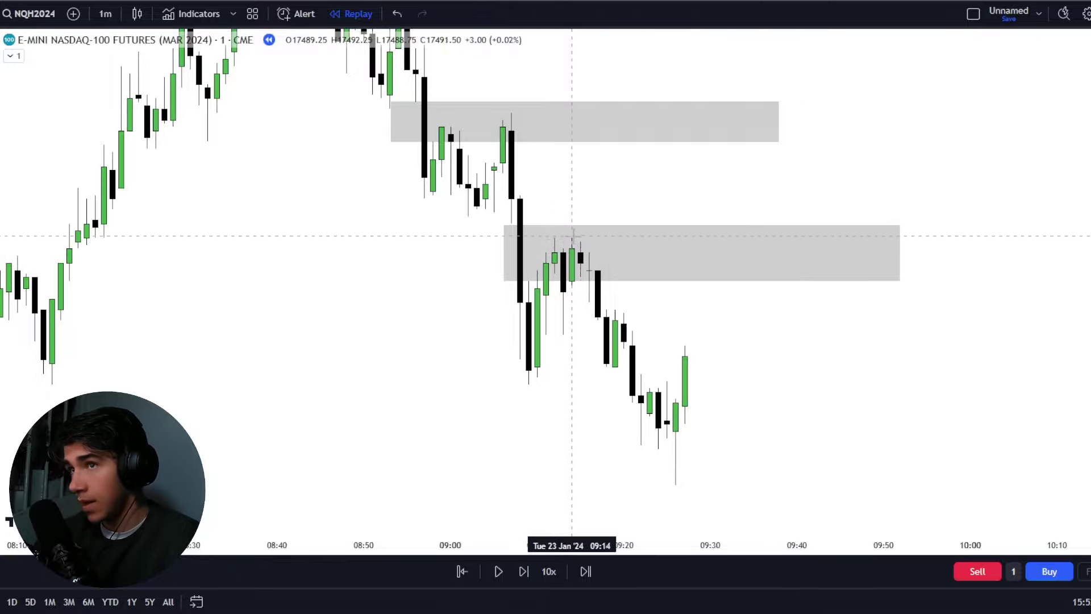
scroll(685, 395, down, 3)
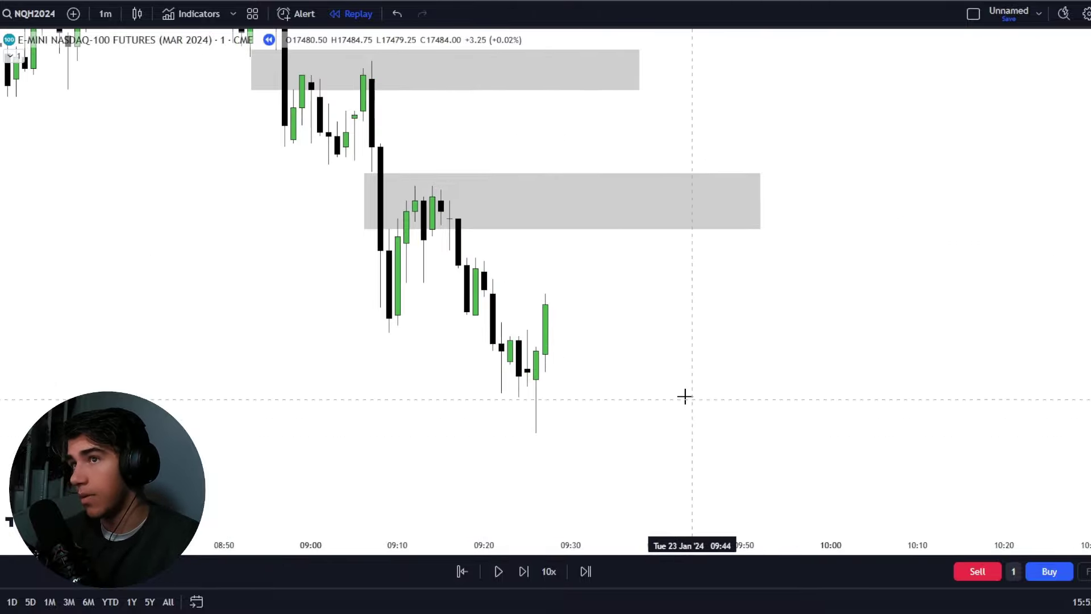
Compare the two Sellside Liquidity lines with the latest candles and inspect the grey zones above price again.
drag(1087, 284, 1087, 426)
drag(960, 445, 914, 345)
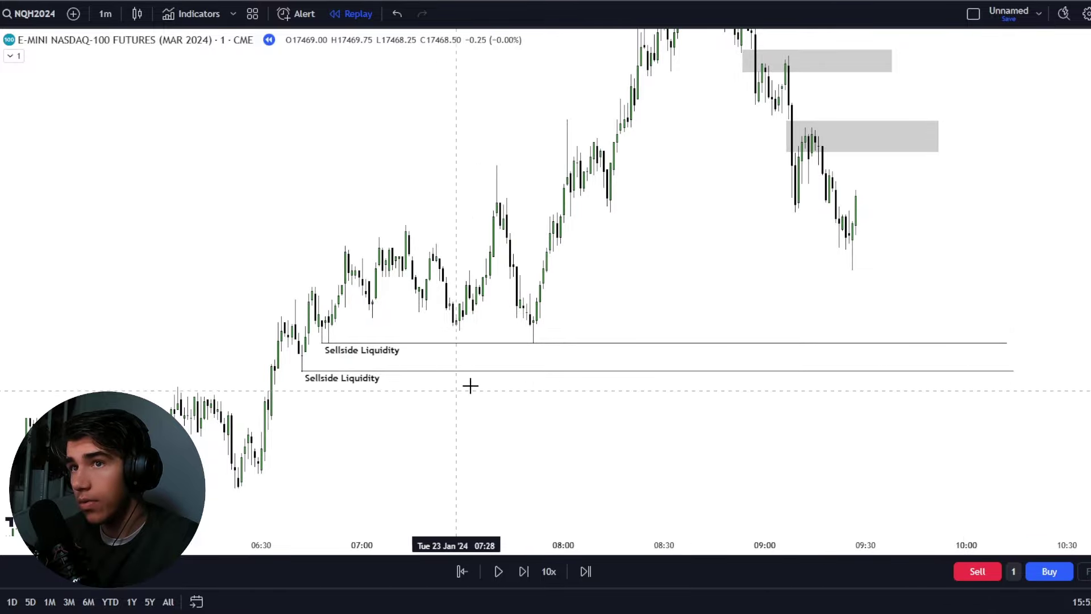
drag(704, 282, 746, 334)
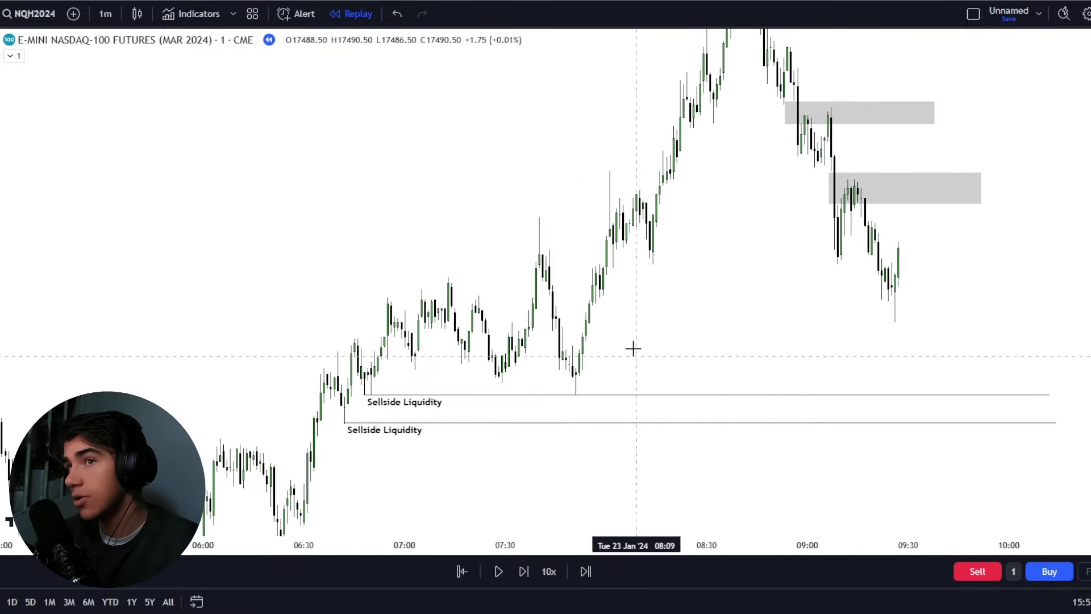
scroll(757, 344, up, 3)
drag(1087, 341, 1086, 230)
drag(943, 232, 1046, 420)
scroll(1046, 420, up, 2)
drag(944, 413, 924, 354)
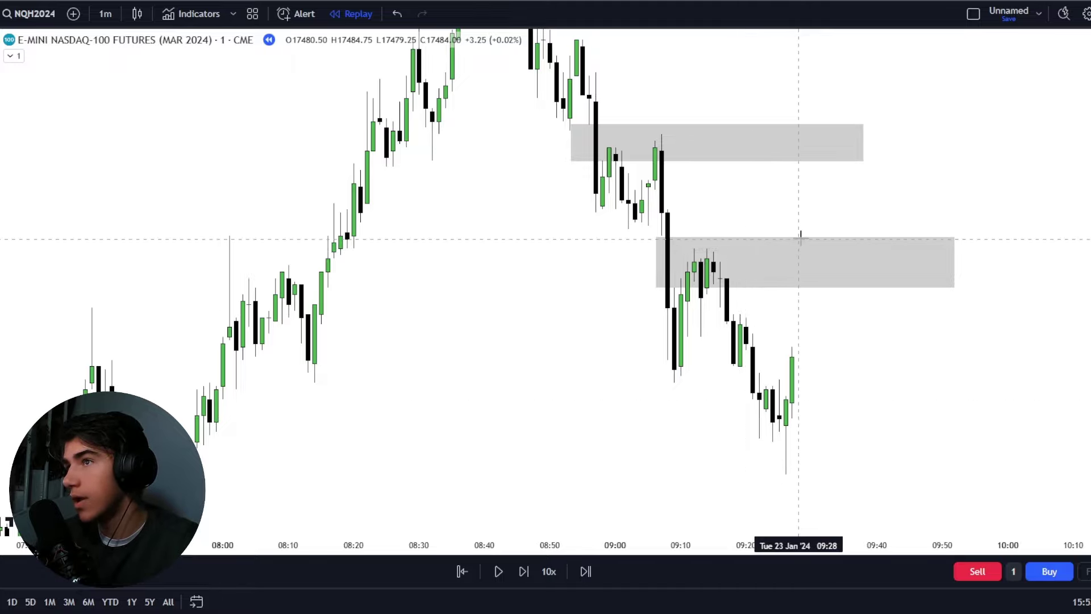
drag(907, 344, 857, 337)
scroll(857, 338, up, 1)
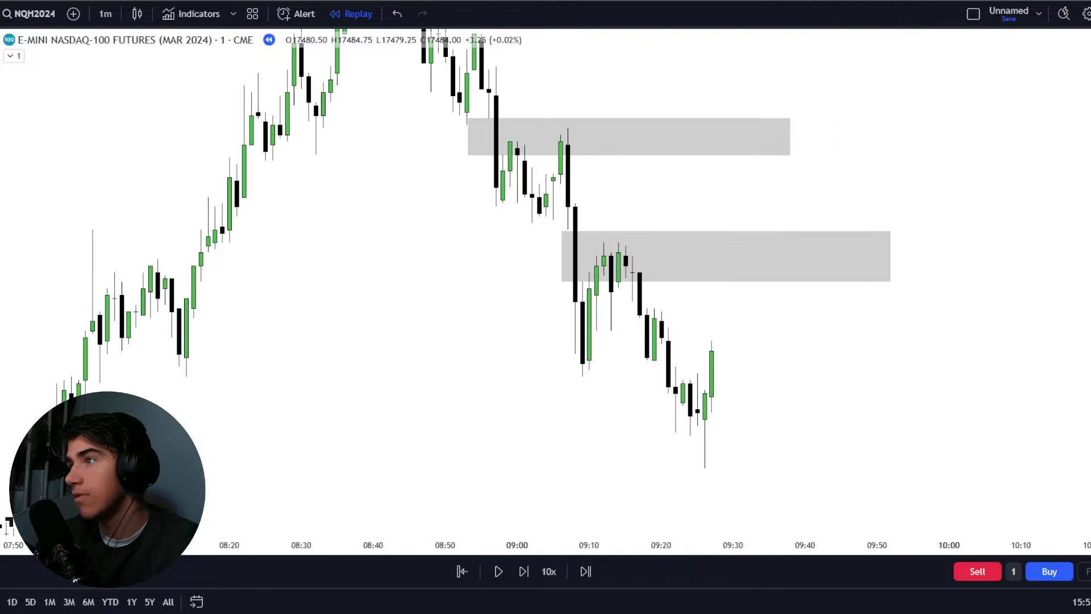
scroll(733, 345, up, 1)
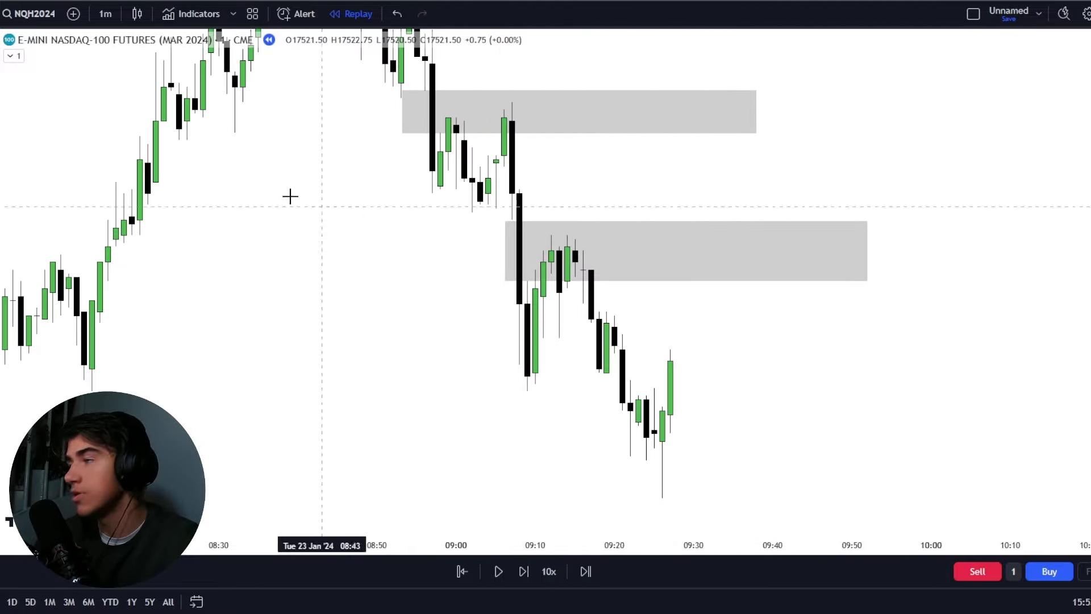
scroll(760, 322, down, 3)
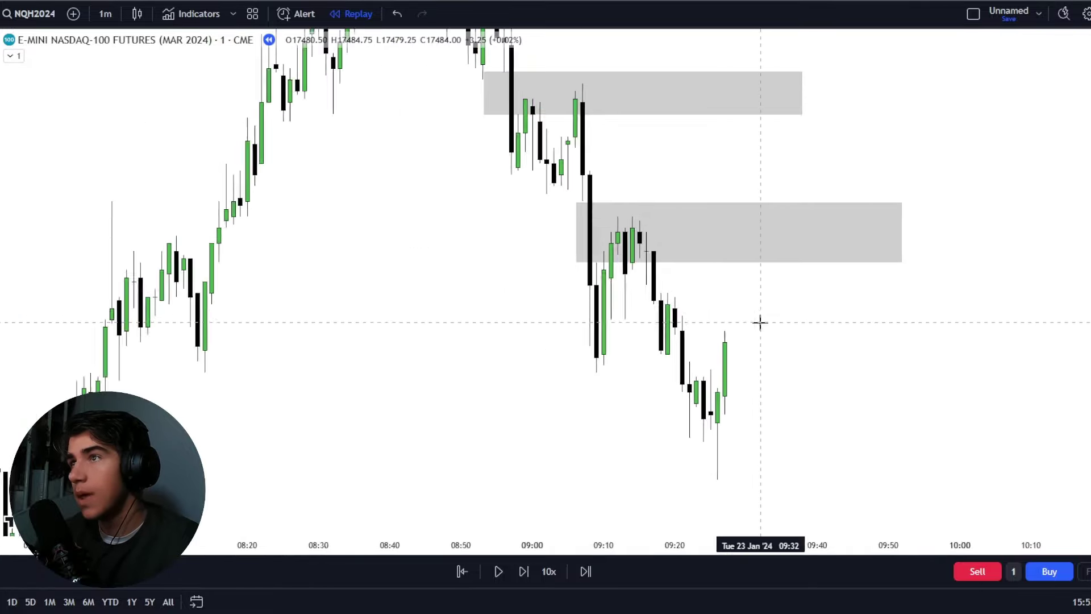
Review the decline between the grey zones and the sellside liquidity lines below, ending on the latest candles.
drag(1082, 336, 1082, 421)
drag(894, 421, 810, 358)
scroll(779, 358, down, 2)
drag(594, 356, 642, 426)
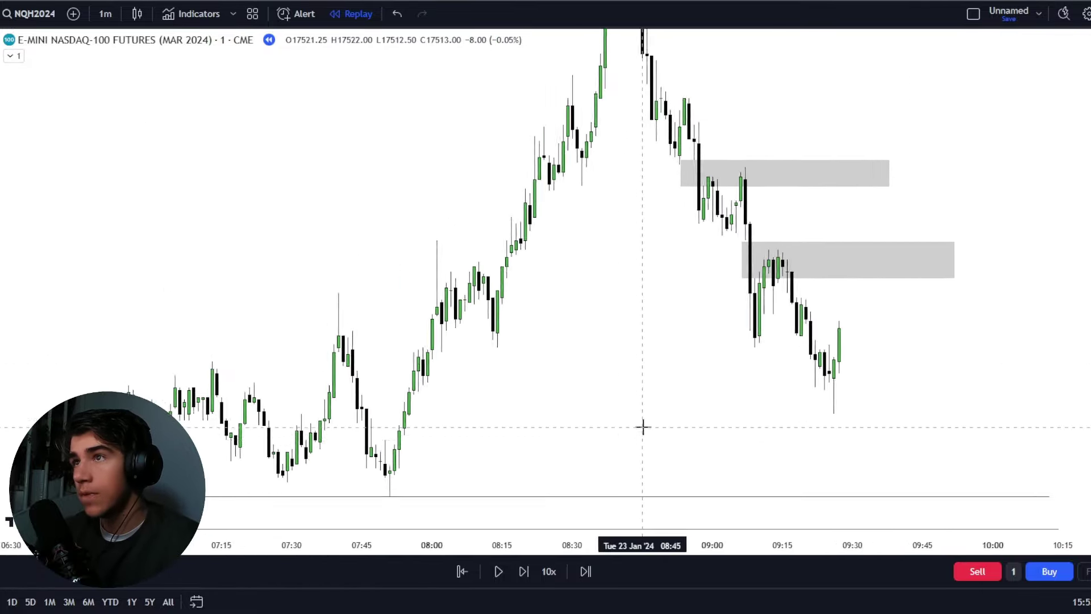
scroll(651, 398, up, 2)
scroll(1039, 418, up, 2)
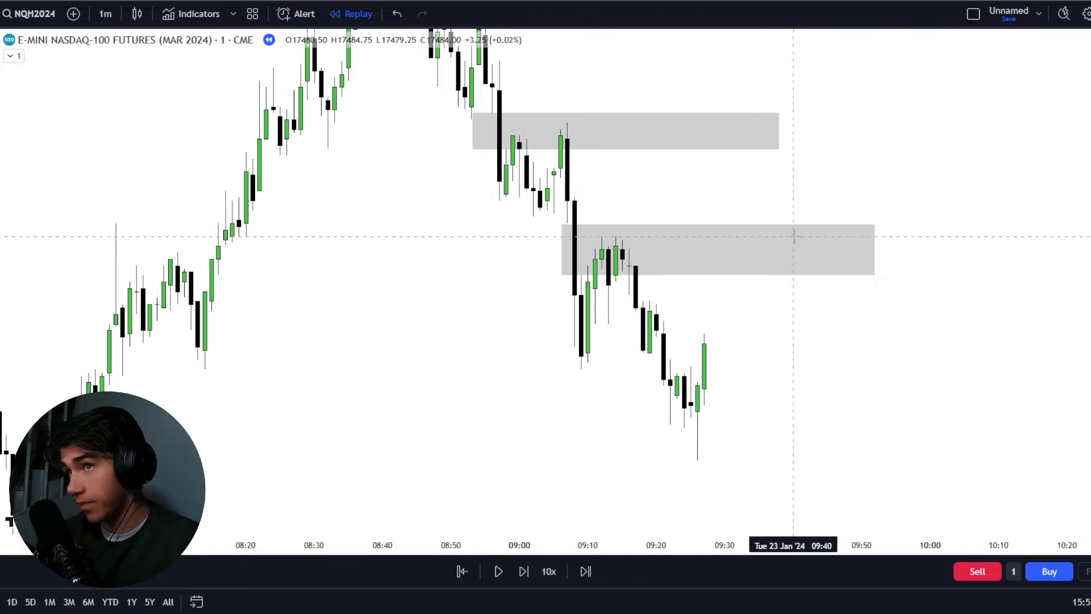
Draw a horizontal line across the lower grey zone from the 09:12 swing high to about 09:46.
scroll(868, 394, up, 3)
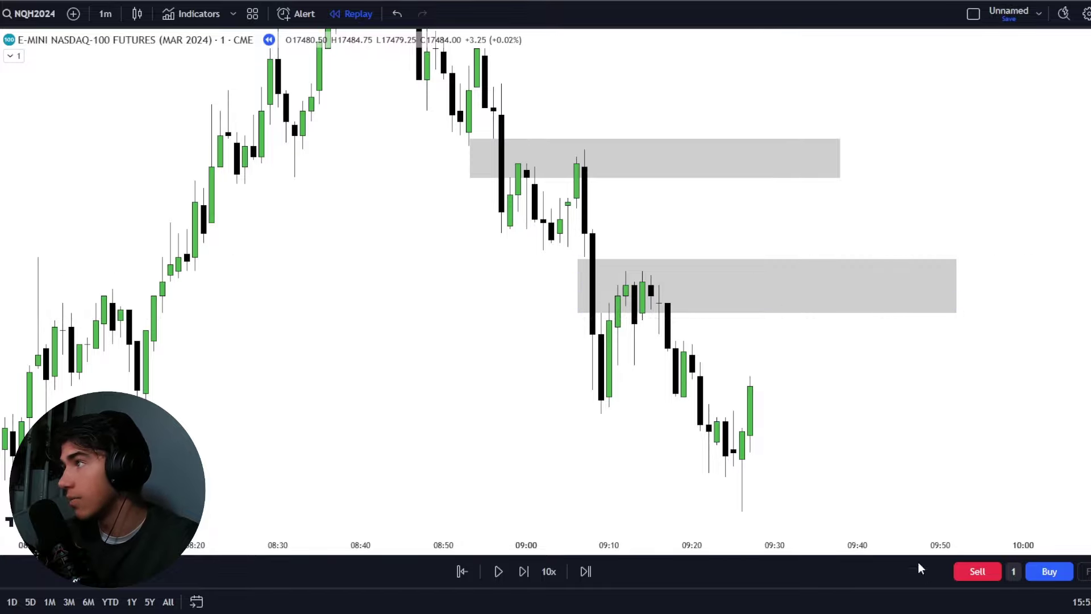
drag(778, 390, 755, 378)
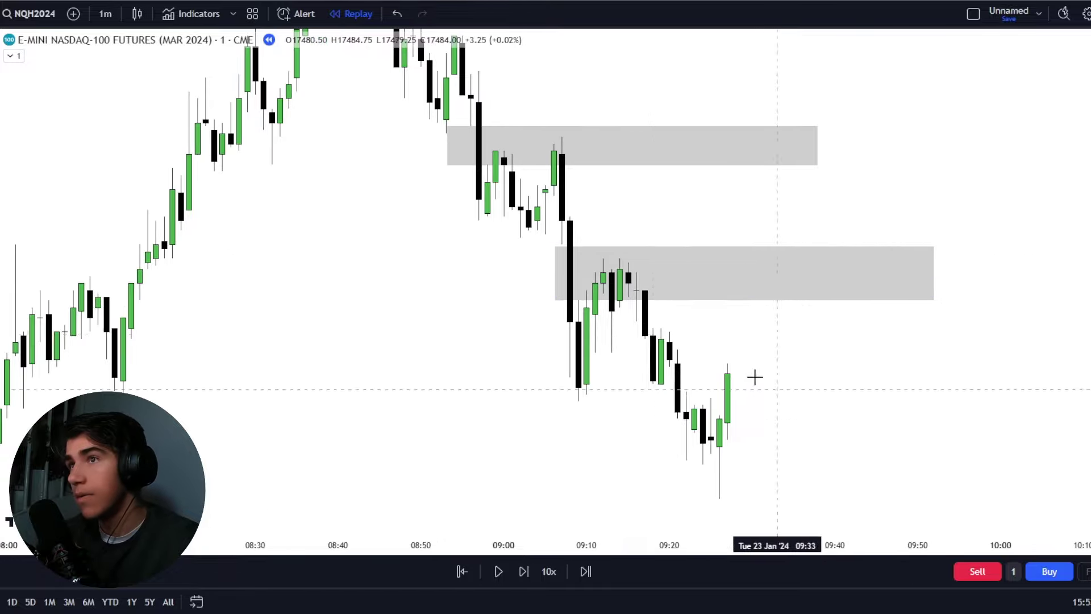
click(603, 258)
shift+click(884, 267)
click(883, 369)
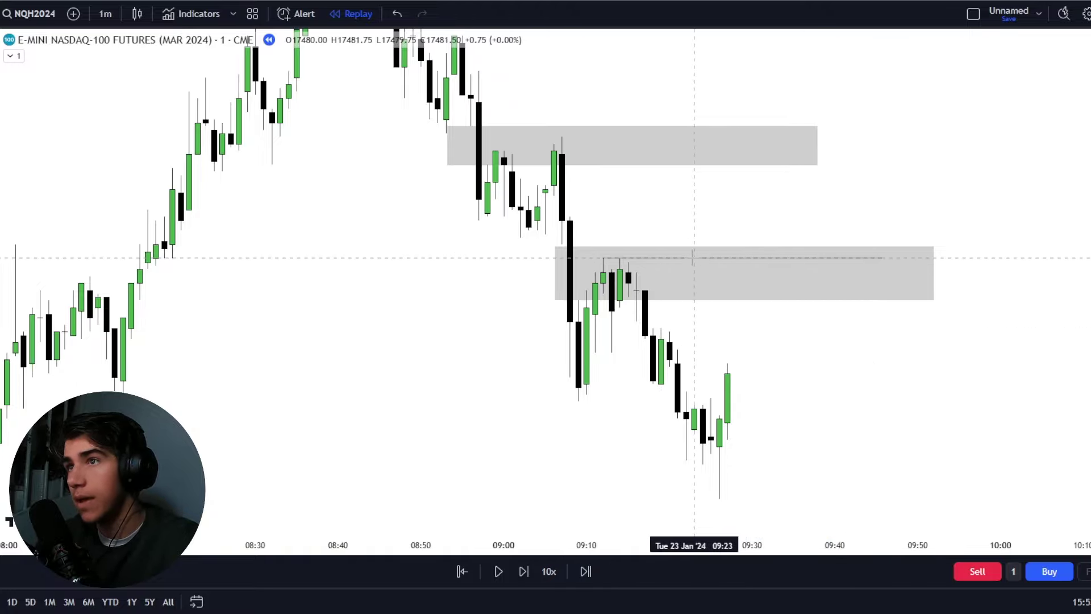
Place a short position on that line at about 09:23, with its stop inside the upper grey zone and target on the upper Sellside Liquidity line.
click(693, 257)
drag(693, 122, 677, 196)
click(676, 195)
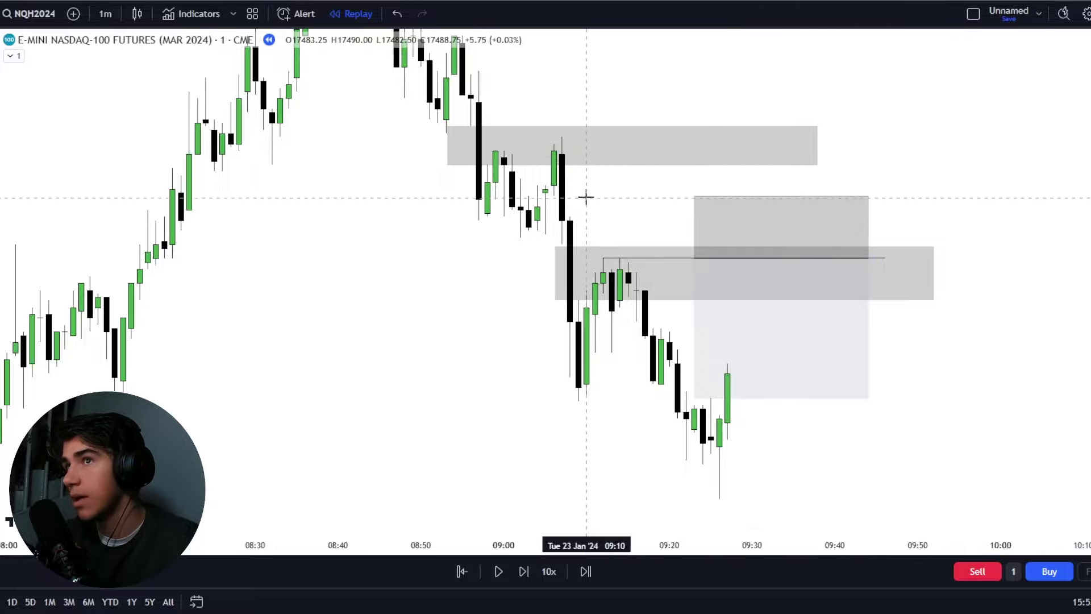
scroll(601, 199, down, 5)
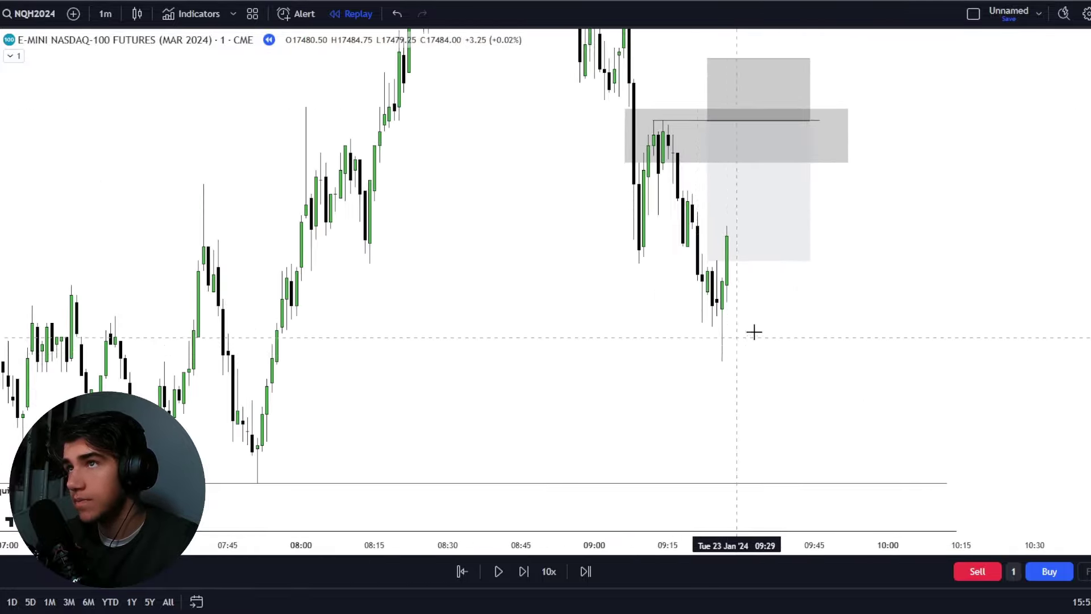
drag(725, 176, 731, 131)
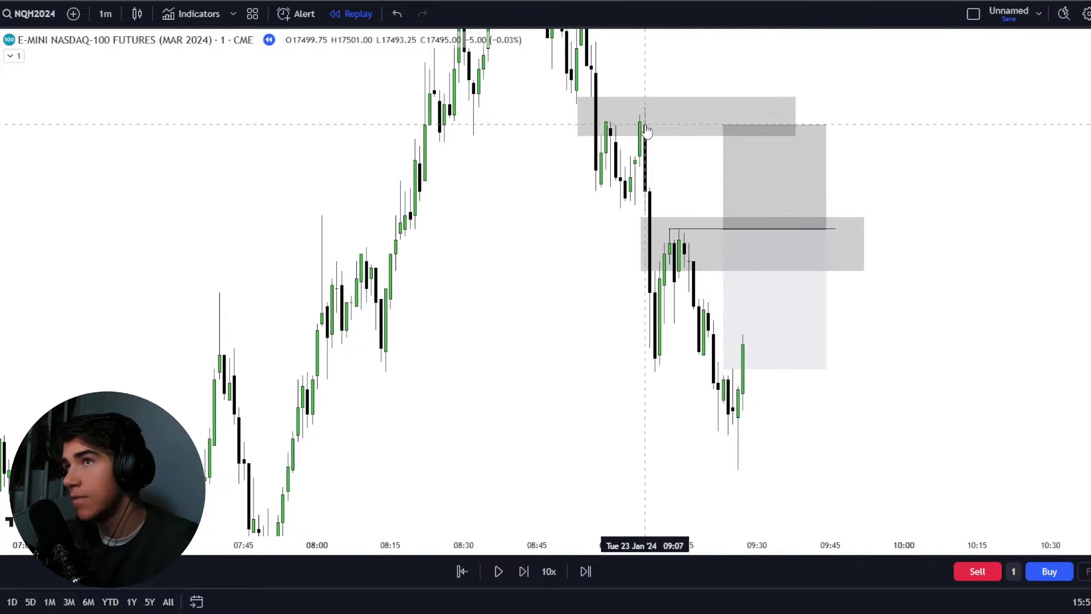
drag(729, 399, 707, 492)
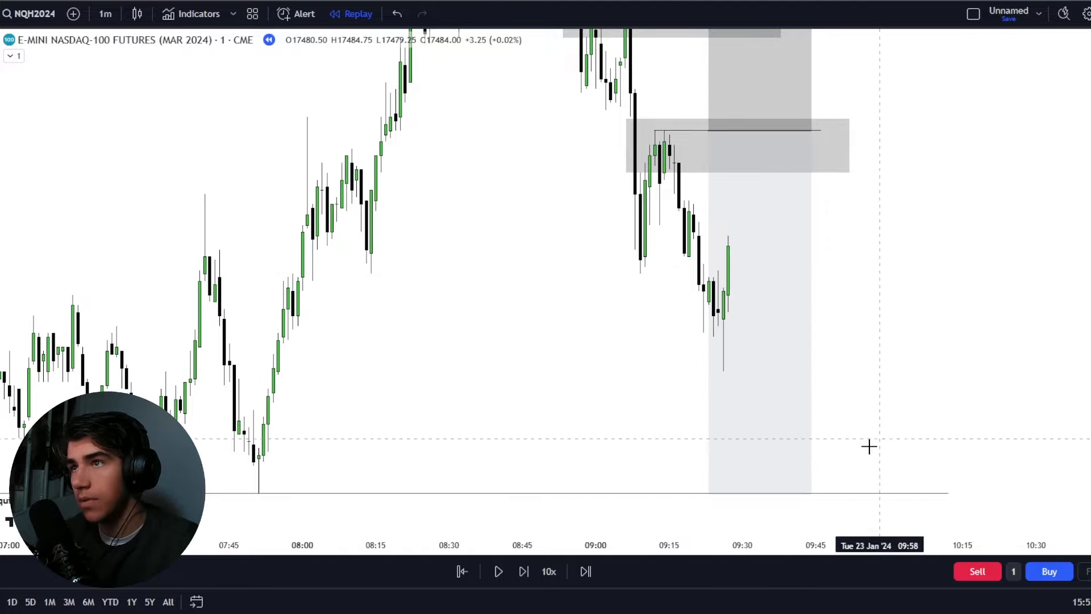
Advance the replay candle by candle to the 09:30 candle.
click(525, 575)
click(525, 575)
drag(1085, 284, 1085, 397)
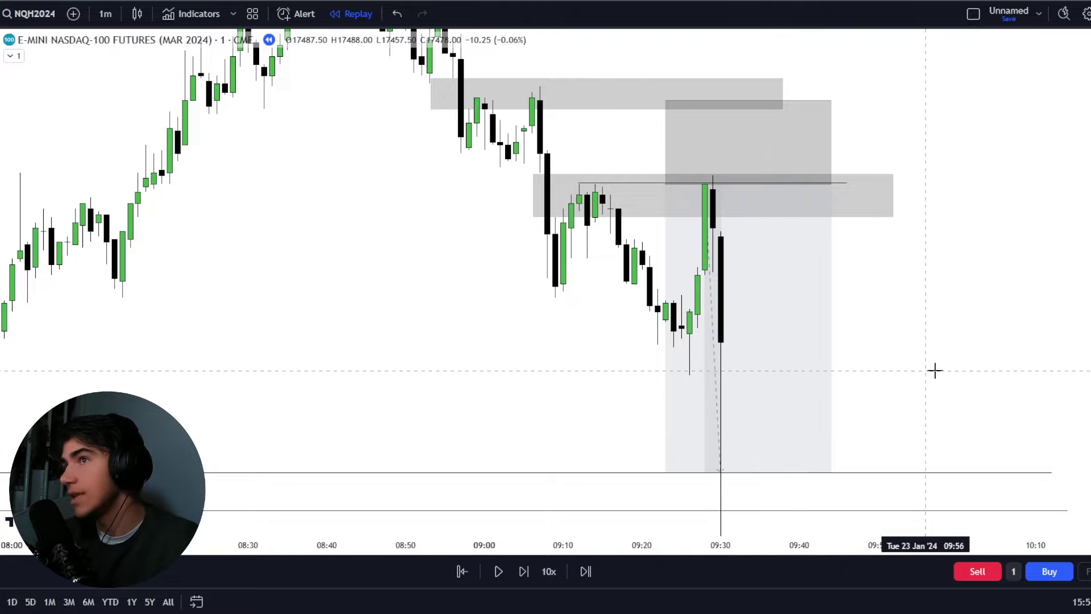
drag(934, 371, 930, 405)
scroll(1028, 404, up, 1)
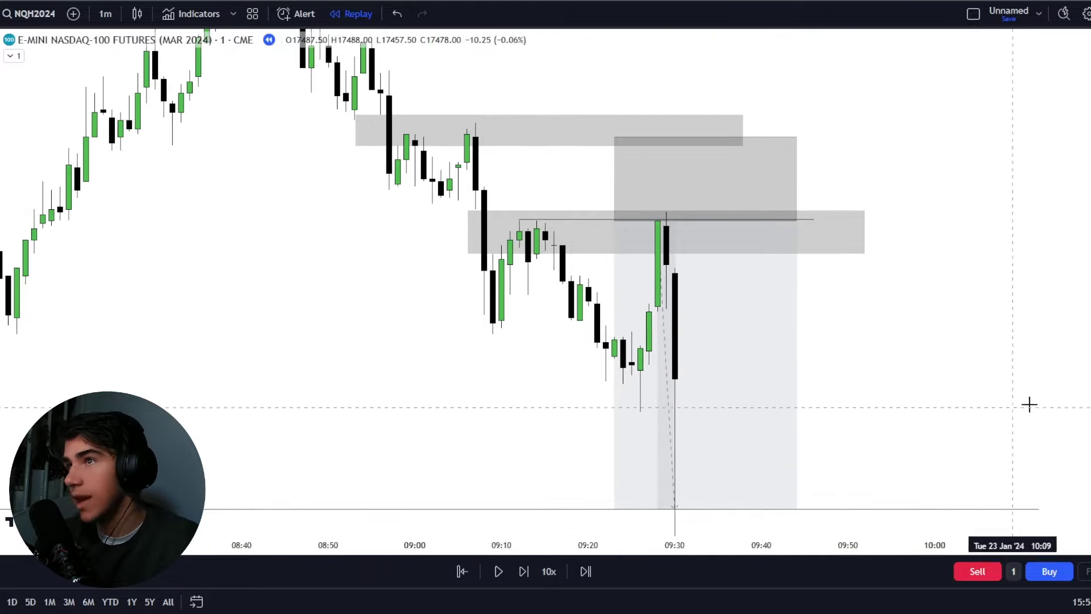
Draw a horizontal line from the 09:29 candle's high to about 09:44.
drag(1085, 398, 1086, 355)
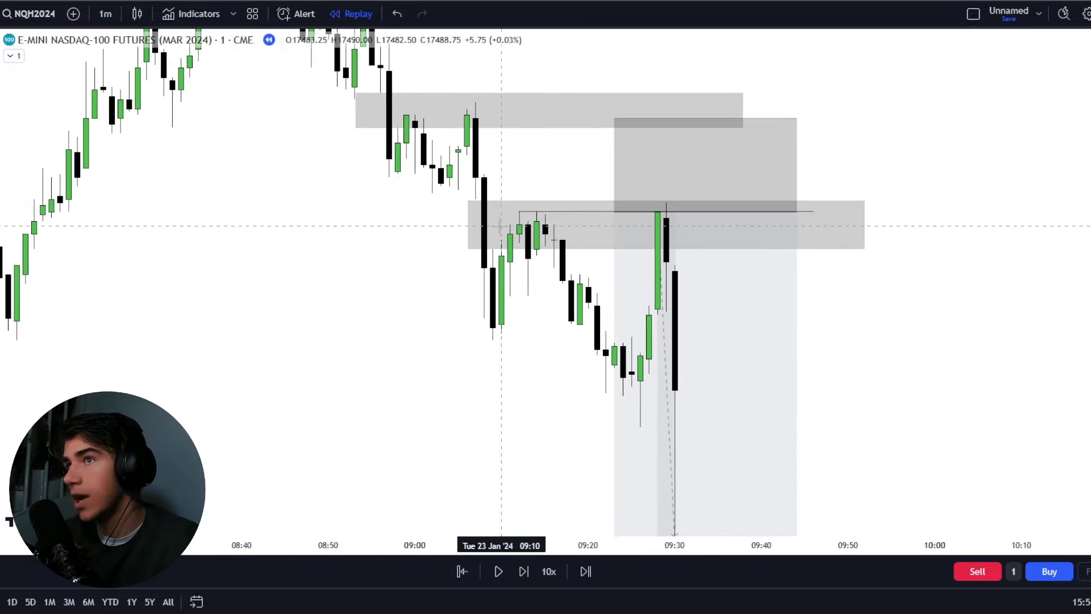
click(666, 227)
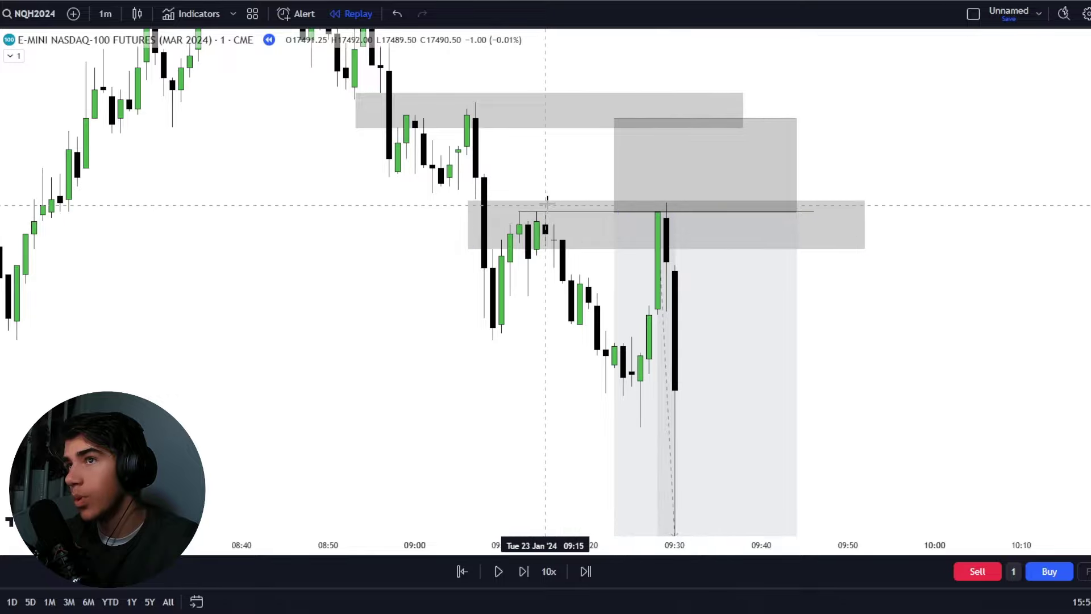
click(913, 239)
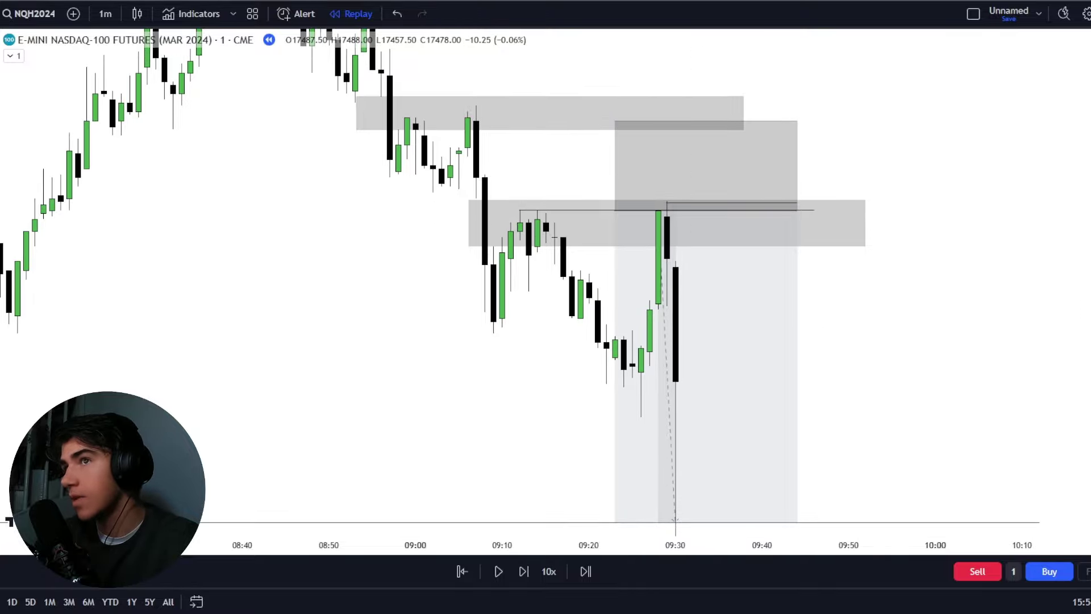
Examine the drop from the lower grey zone through the Sellside Liquidity lines and the earlier decline into both zones.
scroll(993, 368, down, 1)
drag(976, 355, 993, 407)
scroll(447, 244, up, 1)
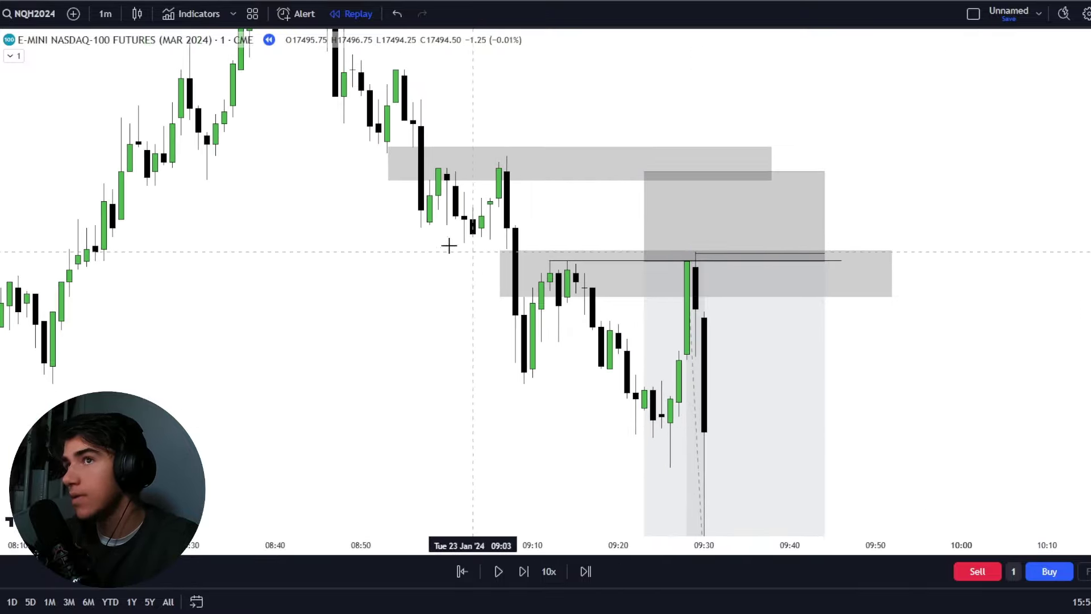
drag(394, 224, 598, 372)
scroll(599, 373, up, 2)
drag(1089, 341, 1088, 188)
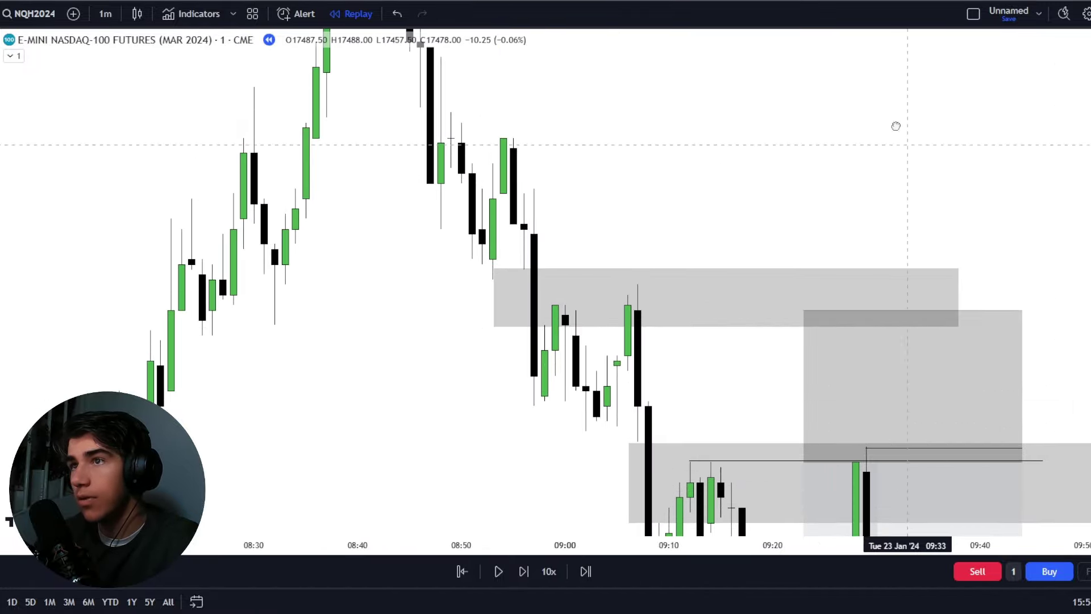
drag(903, 143, 885, 39)
scroll(885, 40, down, 4)
drag(1089, 188, 1088, 318)
drag(725, 438, 676, 226)
scroll(636, 239, down, 3)
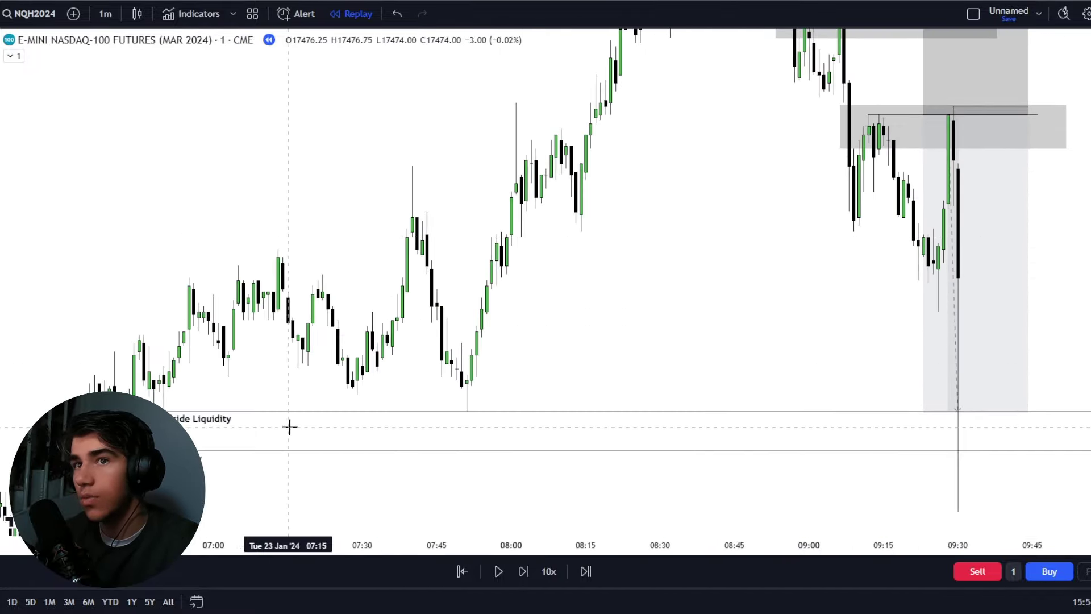
drag(560, 304, 608, 242)
drag(789, 187, 785, 430)
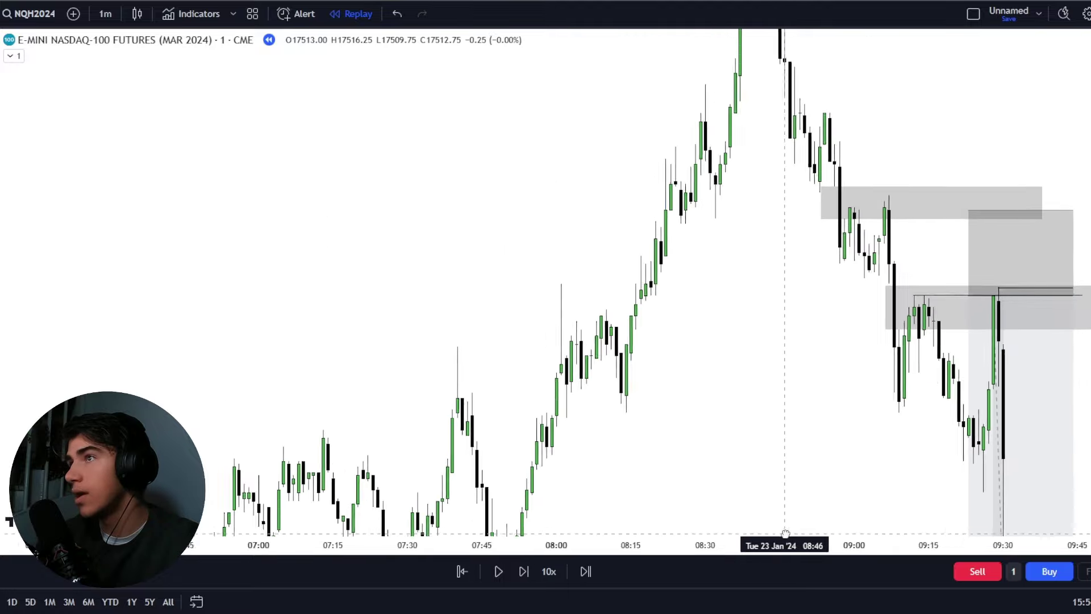
Draw a short horizontal line inside the upper grey zone from the 08:59 candle to 09:06.
scroll(785, 409, up, 3)
drag(687, 389, 670, 436)
drag(1088, 362, 1088, 301)
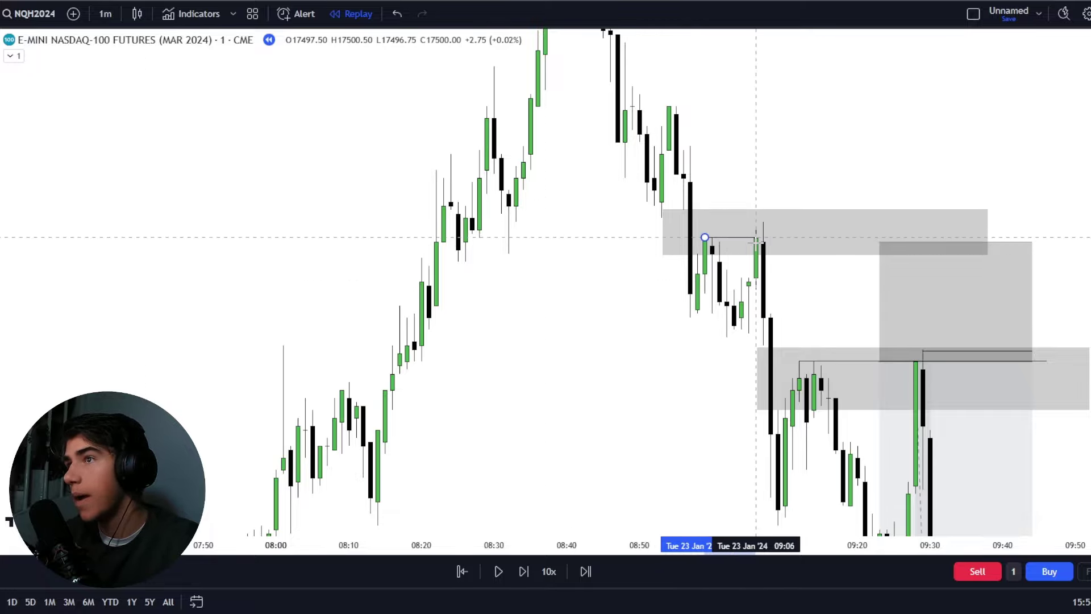
click(801, 279)
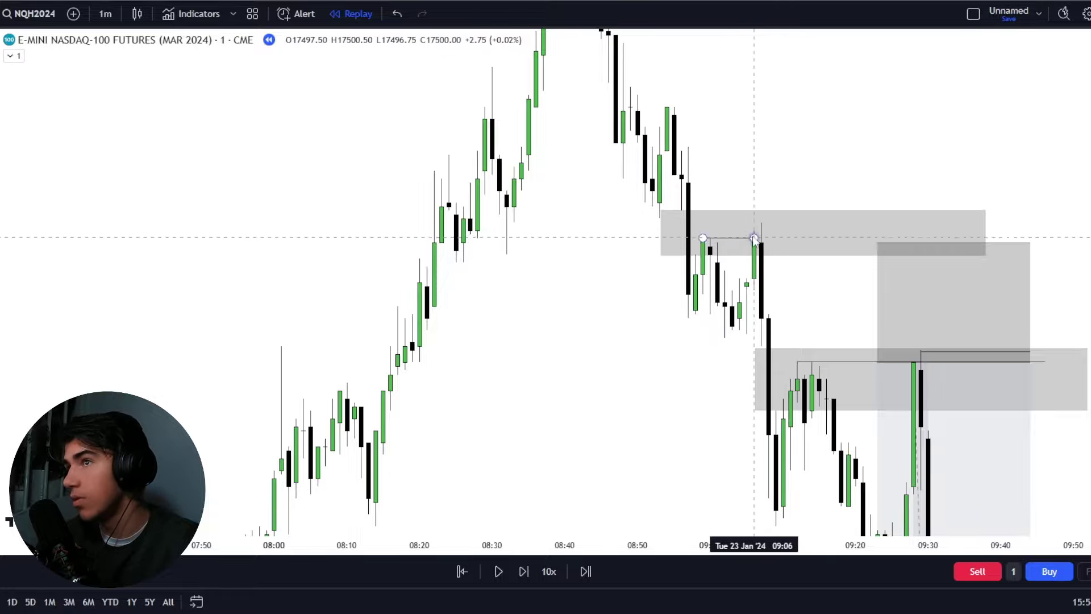
drag(677, 344, 630, 264)
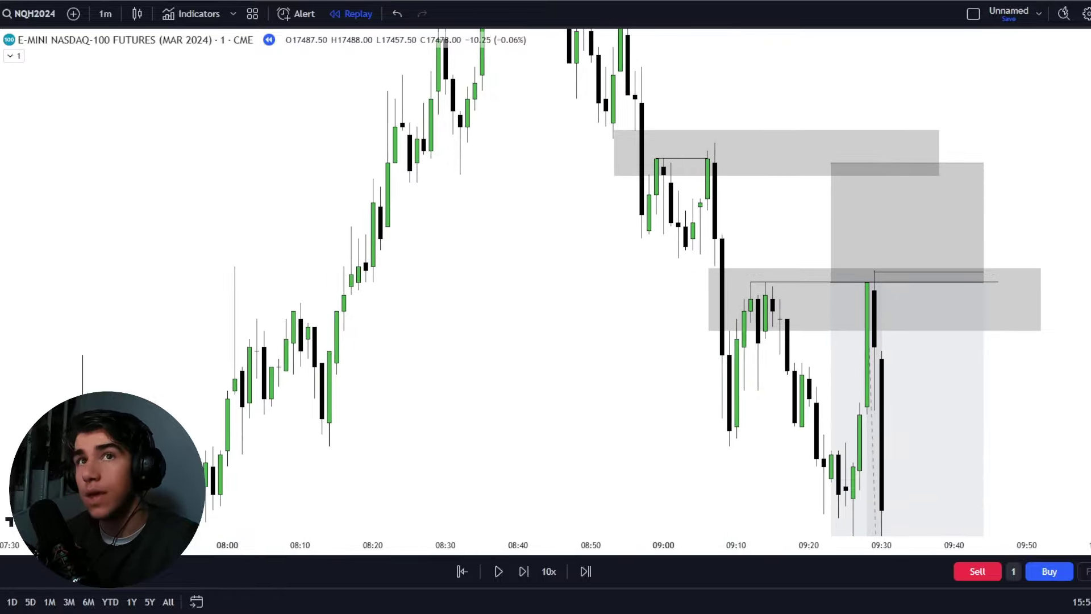
Place a second short position on the upper zone's line, from about 09:05 to 09:28, with its target on the upper Sellside Liquidity line.
click(700, 158)
drag(706, 415, 669, 223)
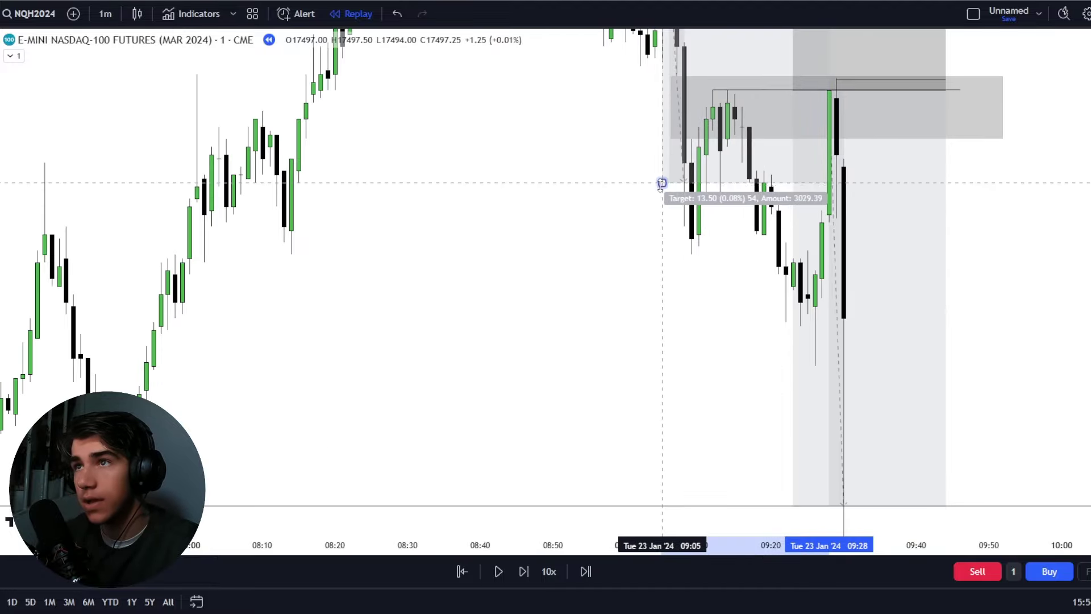
drag(663, 183, 698, 504)
drag(1089, 255, 1089, 335)
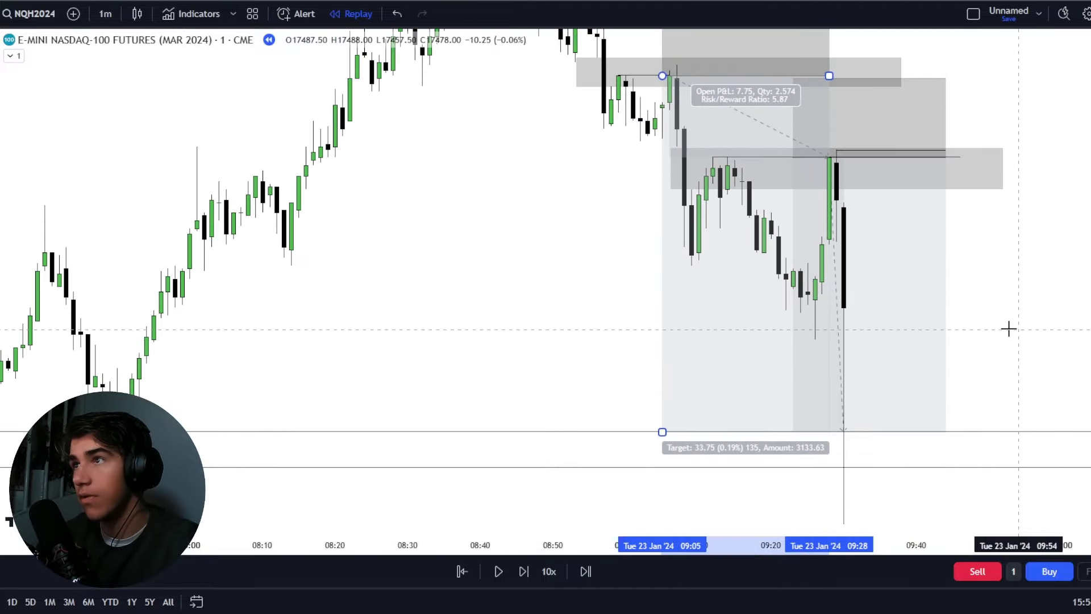
drag(1023, 294, 985, 332)
scroll(685, 282, down, 2)
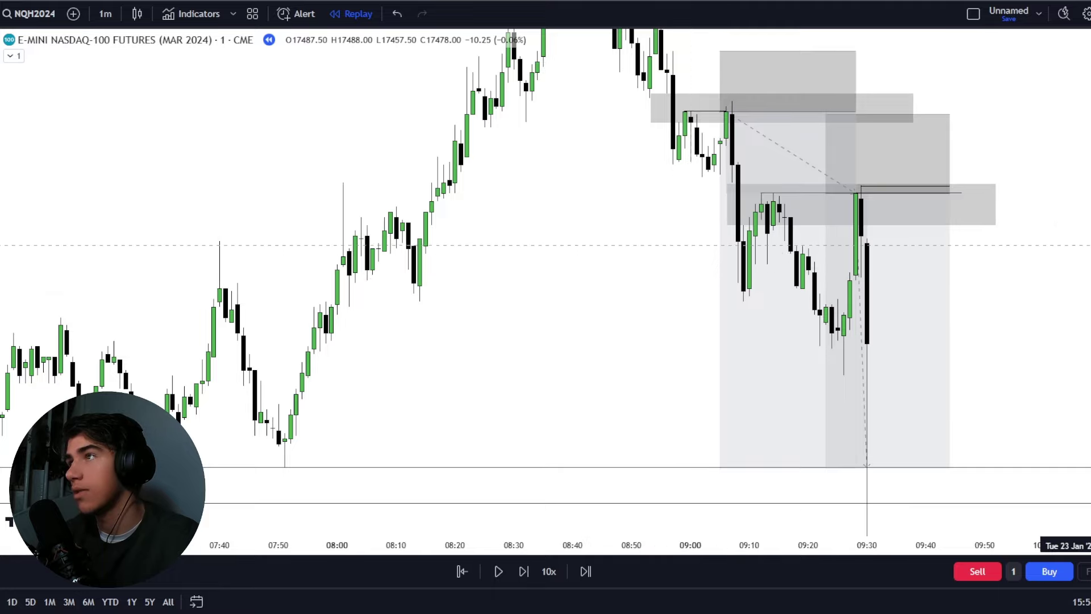
Delete both short positions and the three short horizontal lines drawn in the grey zones.
drag(1089, 243, 1089, 284)
drag(949, 317, 770, 279)
key(Delete)
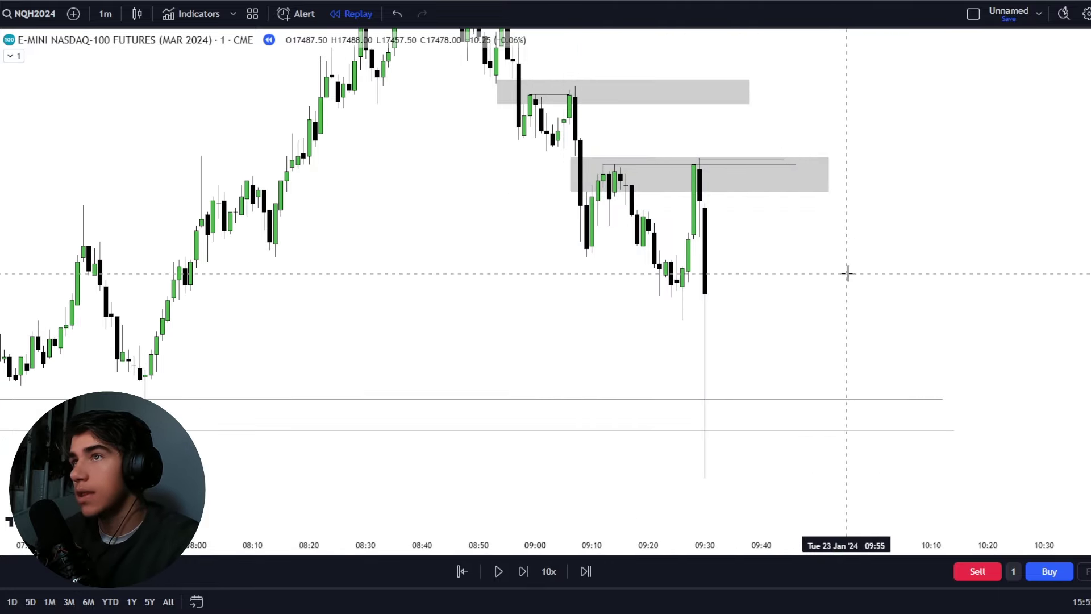
key(Delete)
click(741, 159)
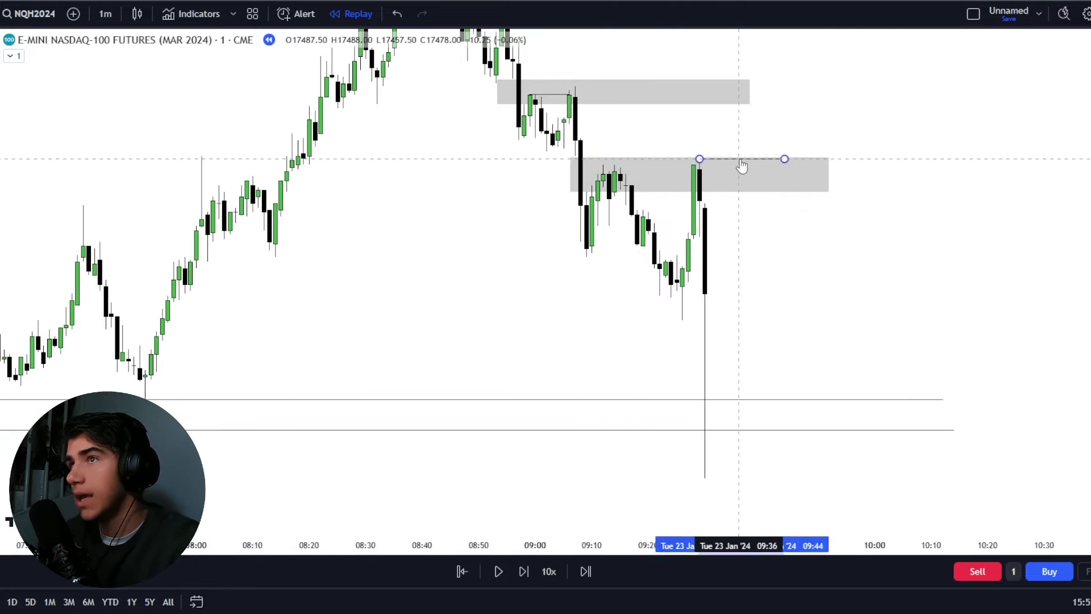
key(Delete)
scroll(558, 117, down, 2)
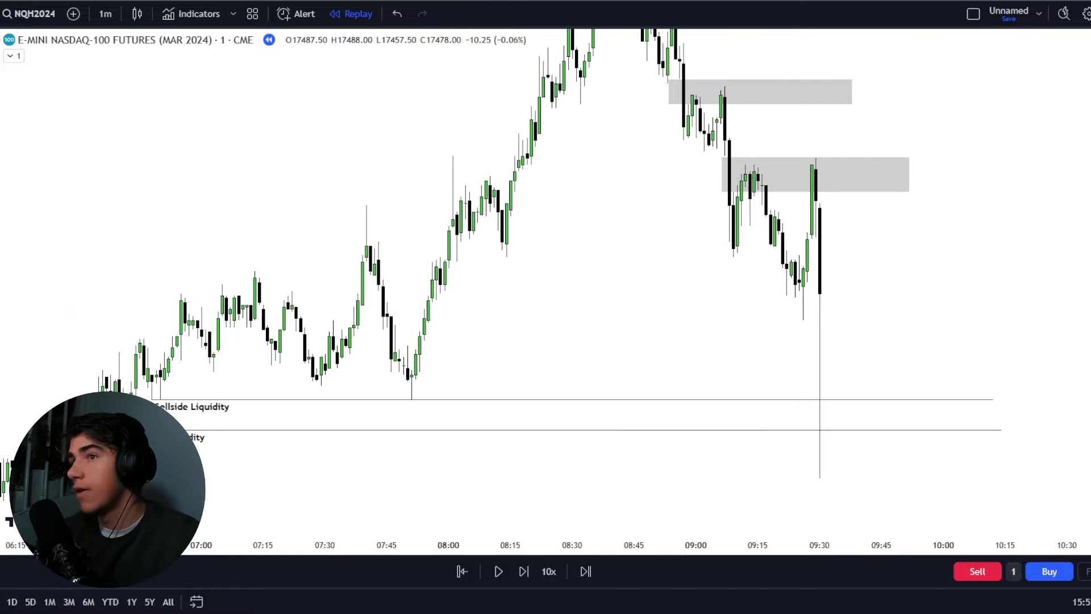
Compare the two Sellside Liquidity lines with the 09:30 candle and check the upper grey zone's candles around 08:58 to 09:06.
scroll(1086, 293, down, 1)
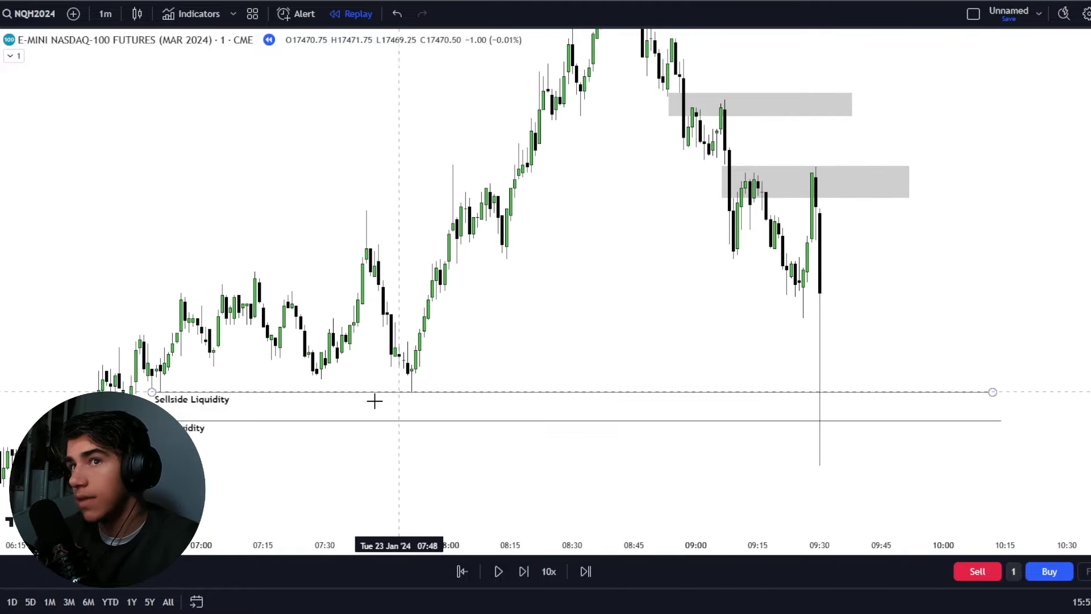
scroll(519, 309, up, 5)
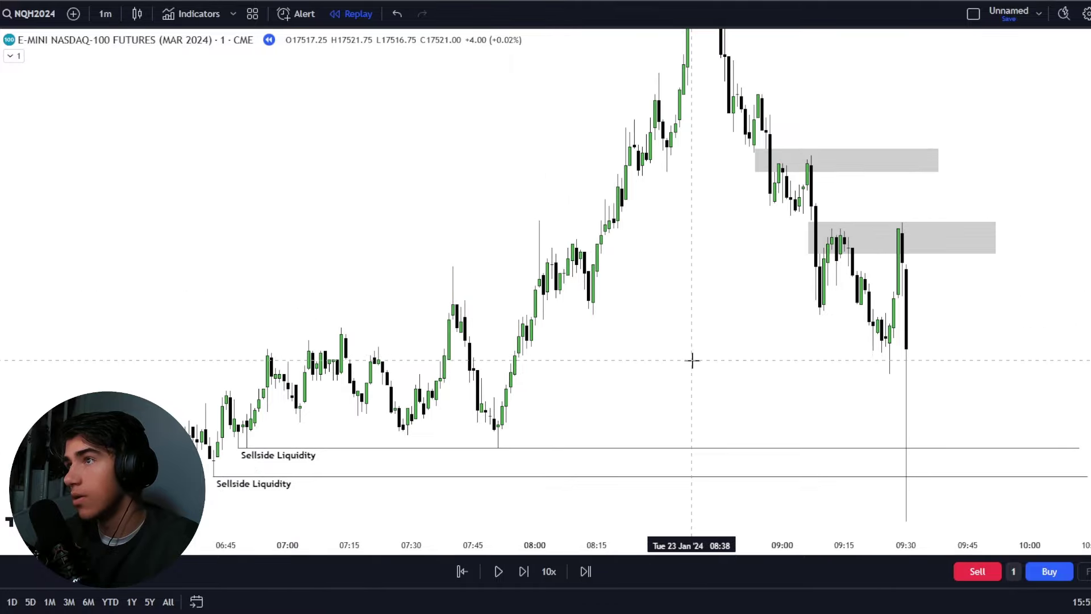
scroll(1086, 292, up, 2)
drag(899, 375, 1013, 385)
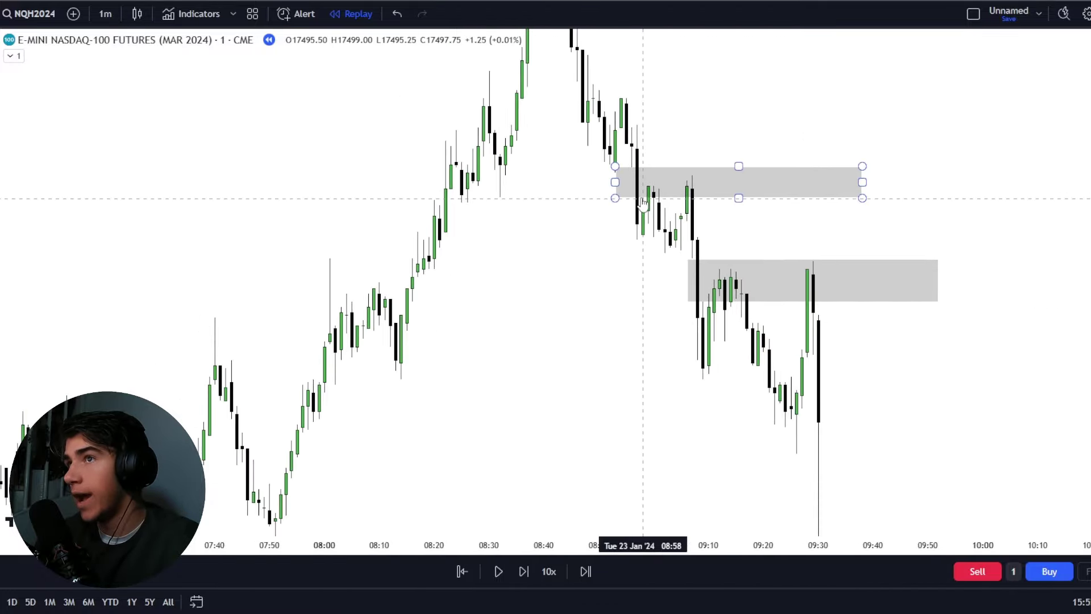
drag(609, 251, 607, 255)
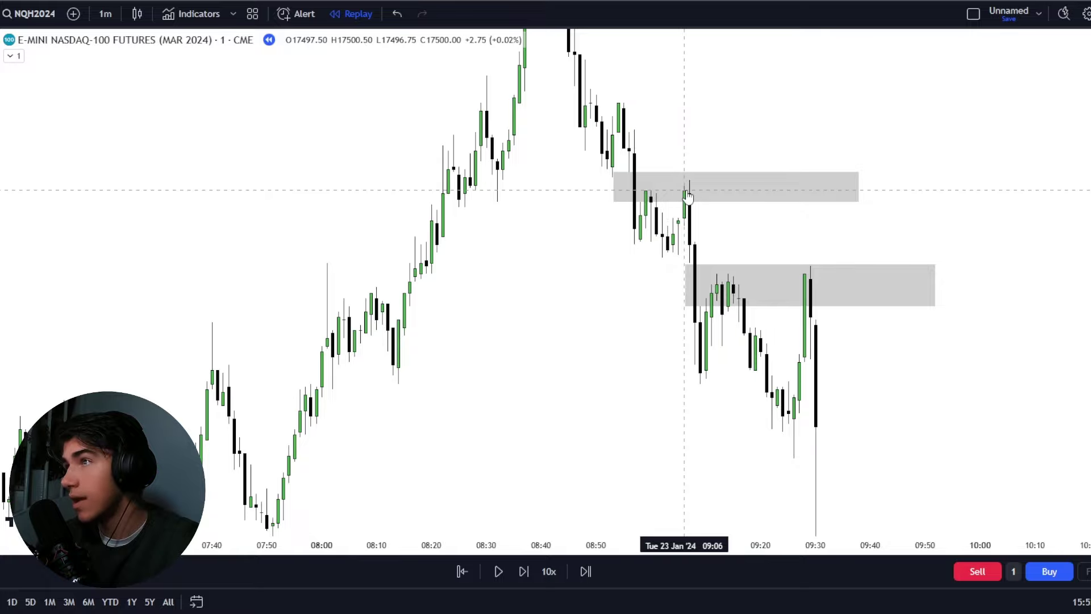
drag(713, 381, 714, 318)
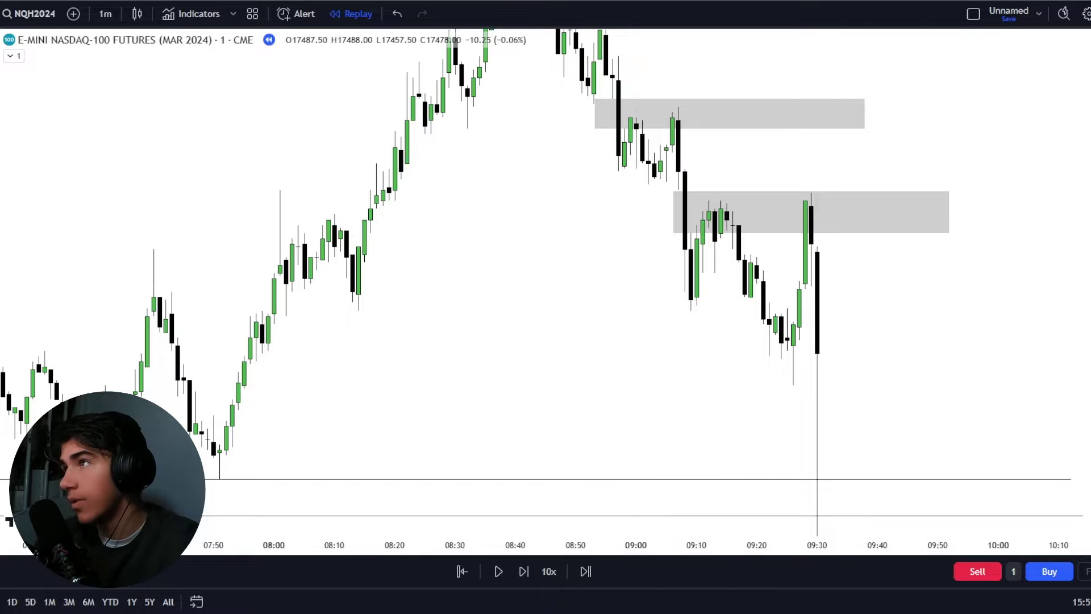
drag(1088, 276, 1089, 303)
scroll(983, 352, up, 1)
mouse_move(1088, 352)
mouse_down()
mouse_move(1088, 324)
mouse_move(1088, 344)
mouse_up()
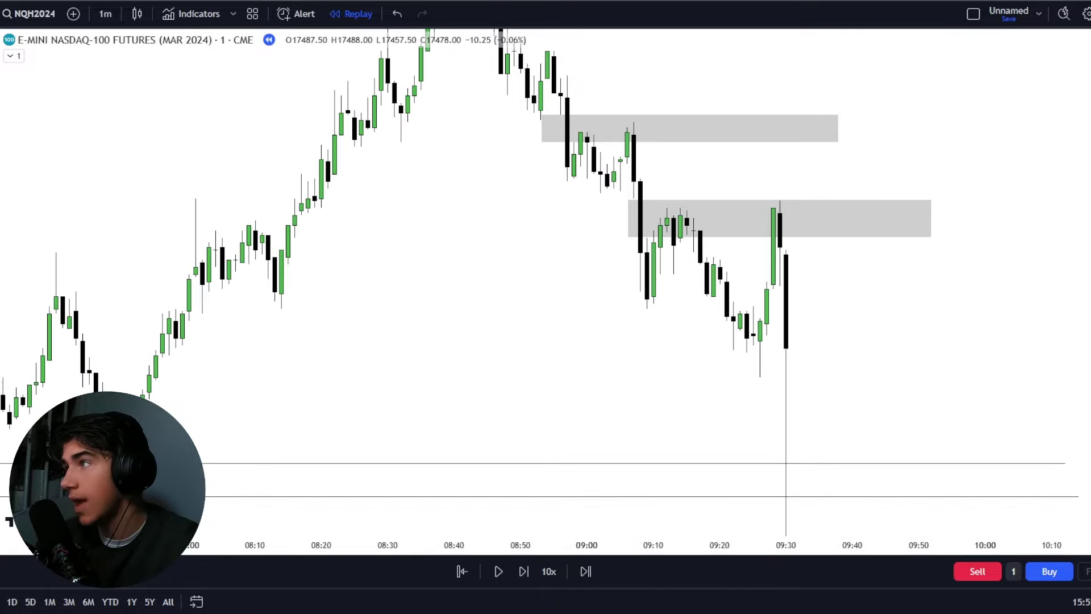
Inspect how the candles between 09:00 and 09:30 trade into both grey zones before each decline.
drag(979, 324, 1088, 378)
drag(754, 202, 737, 202)
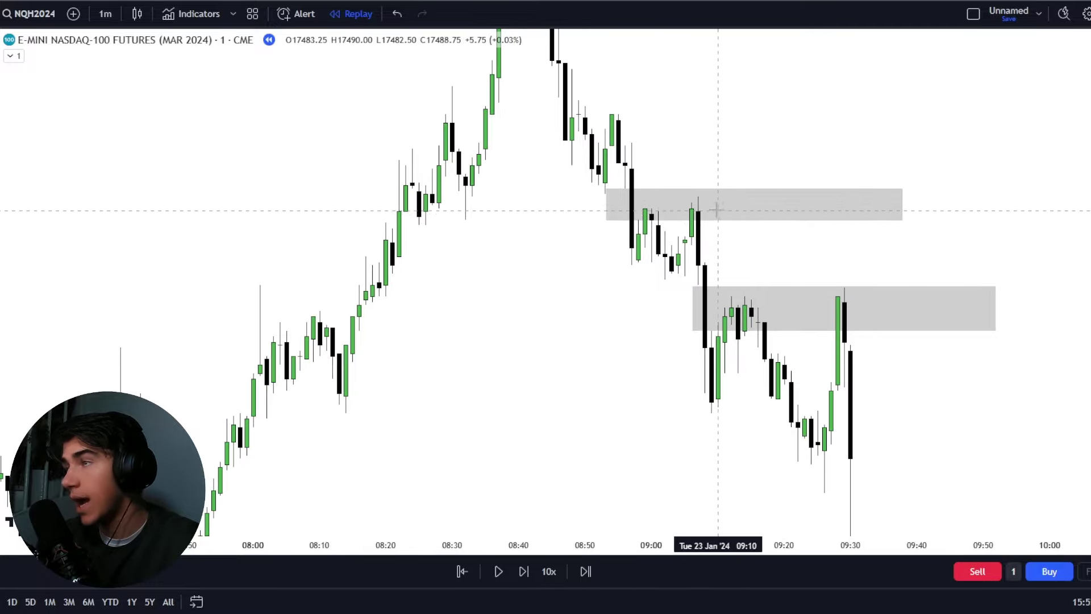
scroll(764, 208, down, 1)
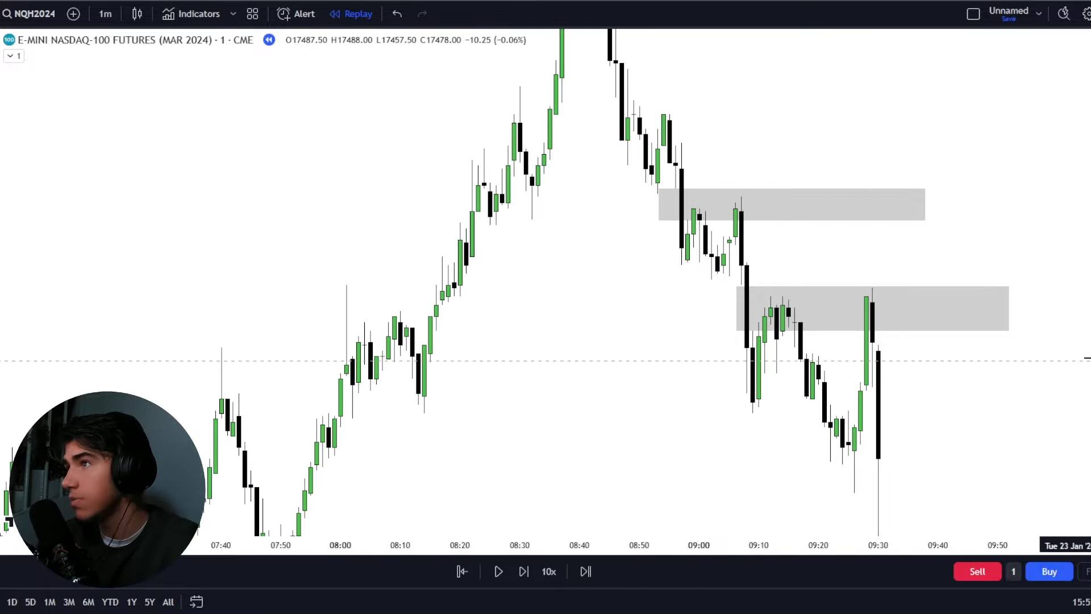
drag(1088, 358, 1088, 381)
drag(994, 441, 994, 379)
scroll(994, 380, up, 1)
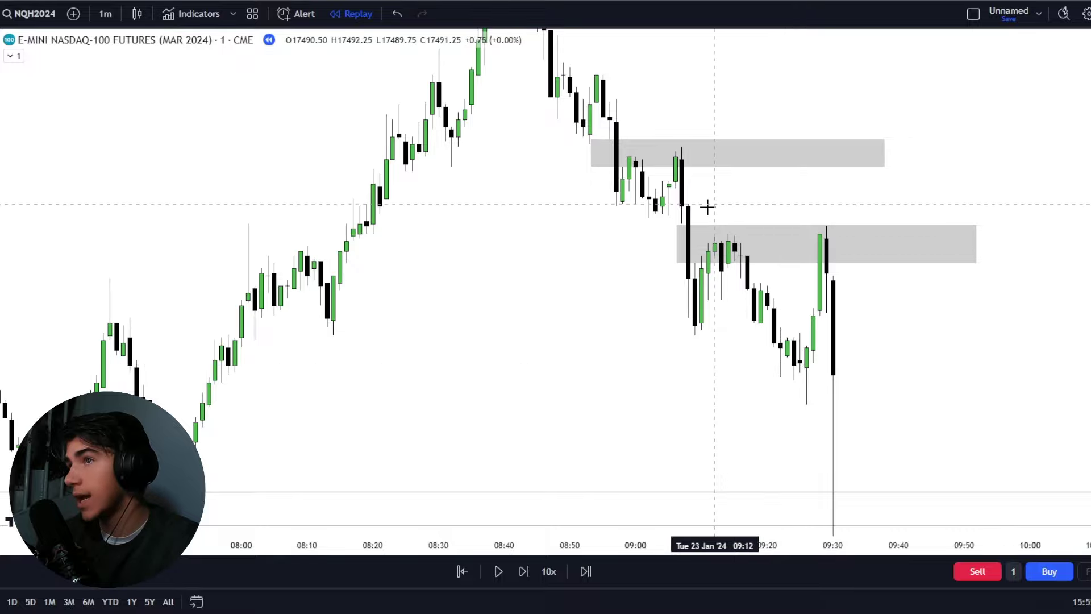
drag(774, 400, 780, 391)
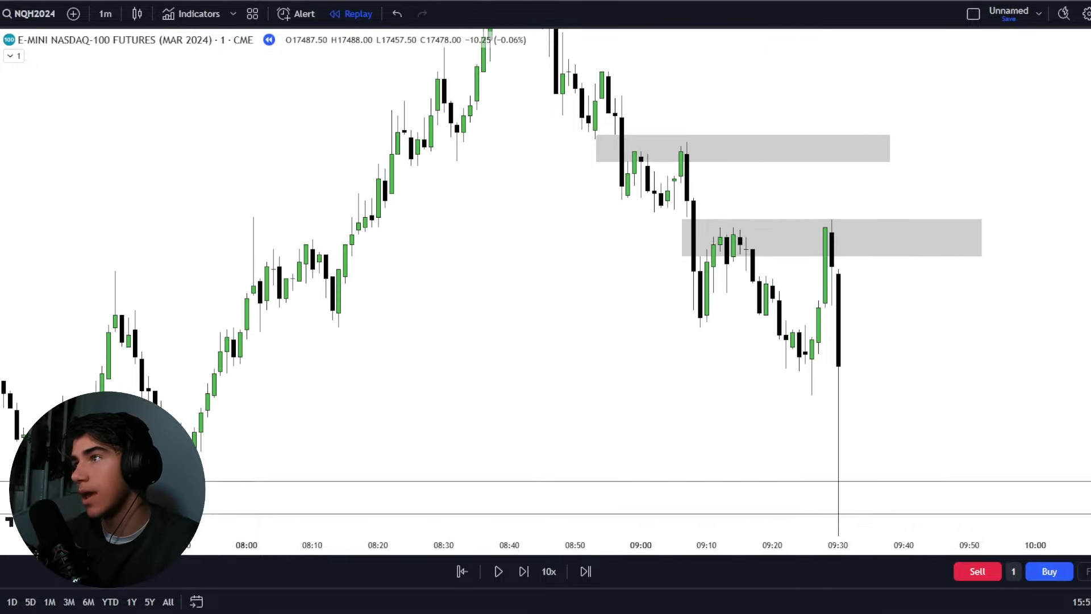
Review how the 1-minute candles react at both grey zones before the 09:30 candle trades through the two Sellside Liquidity lines.
scroll(797, 368, down, 2)
scroll(802, 363, right, 5)
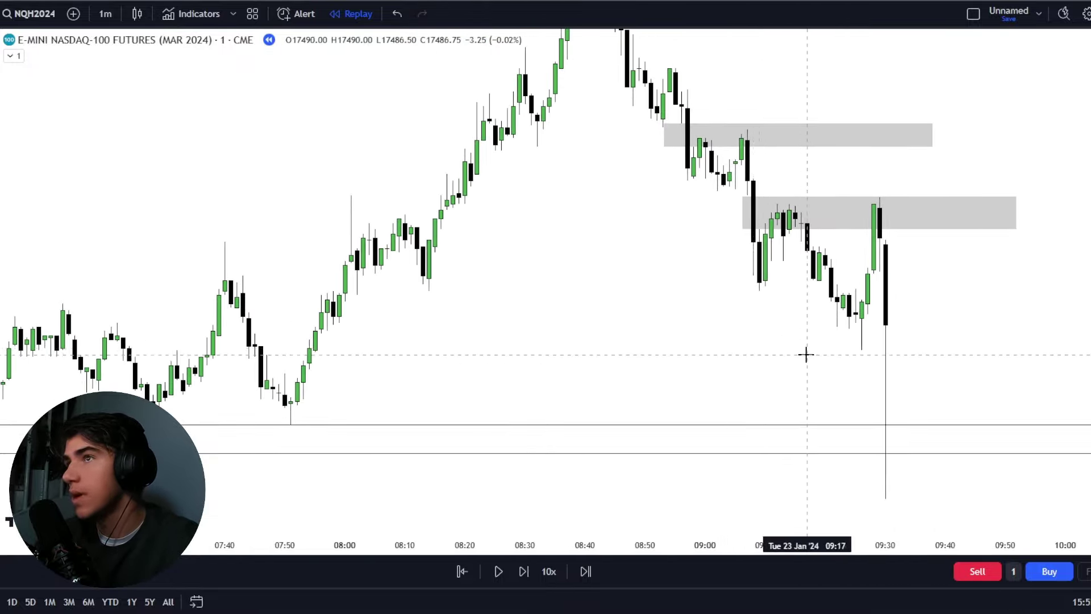
scroll(935, 360, down, 2)
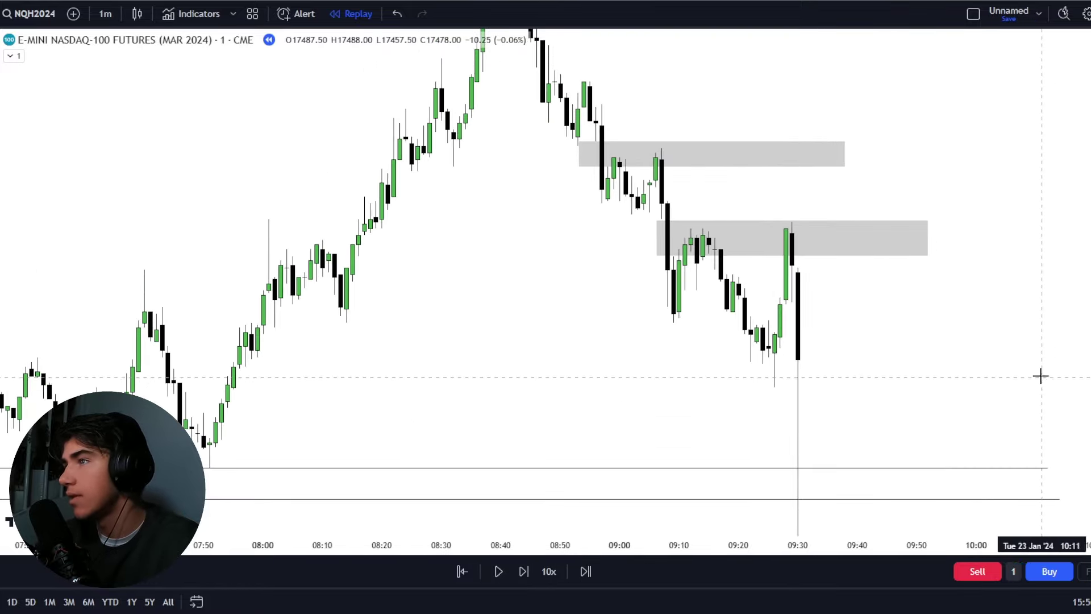
scroll(971, 369, right, 1)
scroll(872, 337, up, 1)
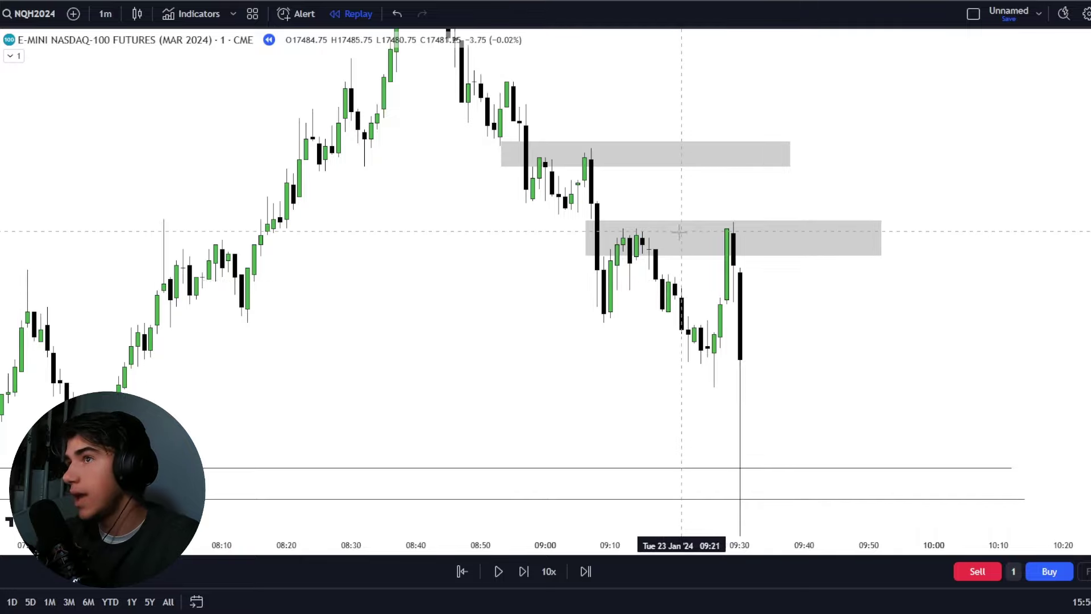
drag(1086, 238, 1087, 253)
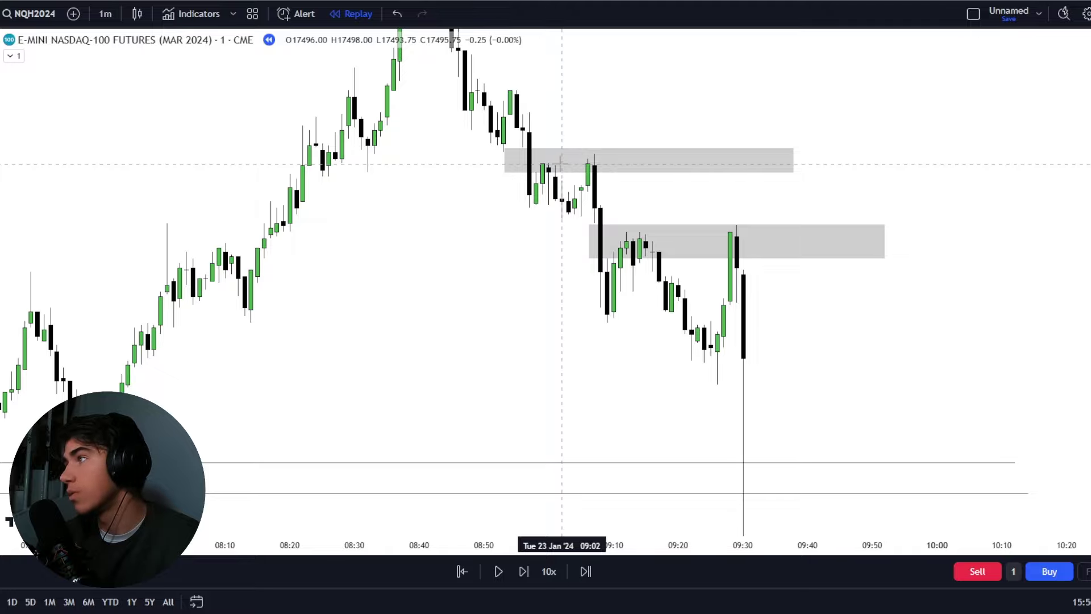
scroll(614, 336, down, 3)
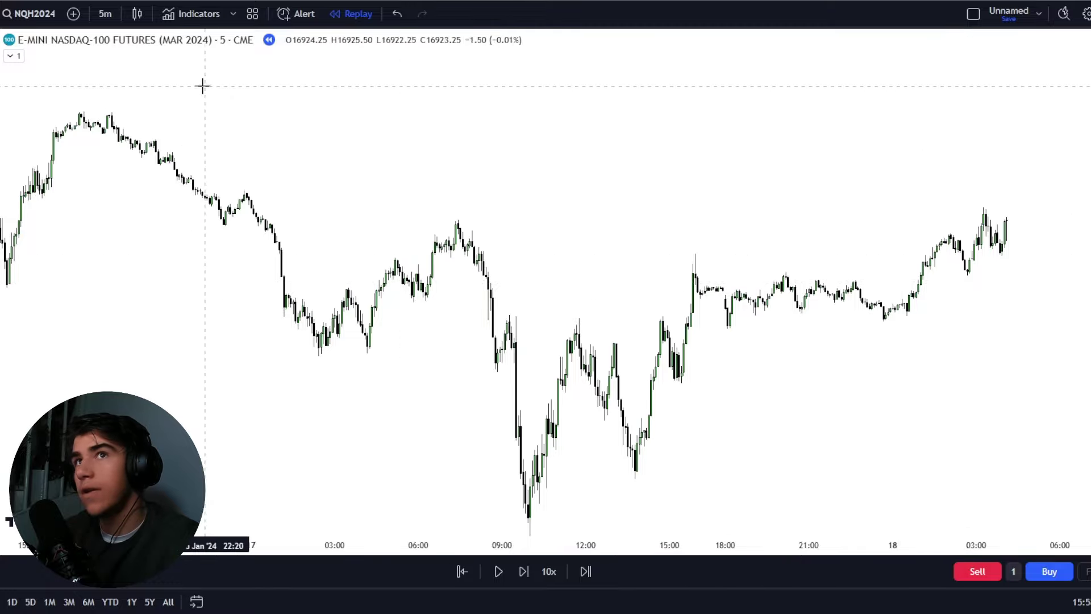
Draw the LRLR trend line from the 19:00 high on 16 January down to the high near midnight, and a horizontal line from the 18:05 high.
drag(208, 124, 214, 119)
drag(573, 265, 572, 257)
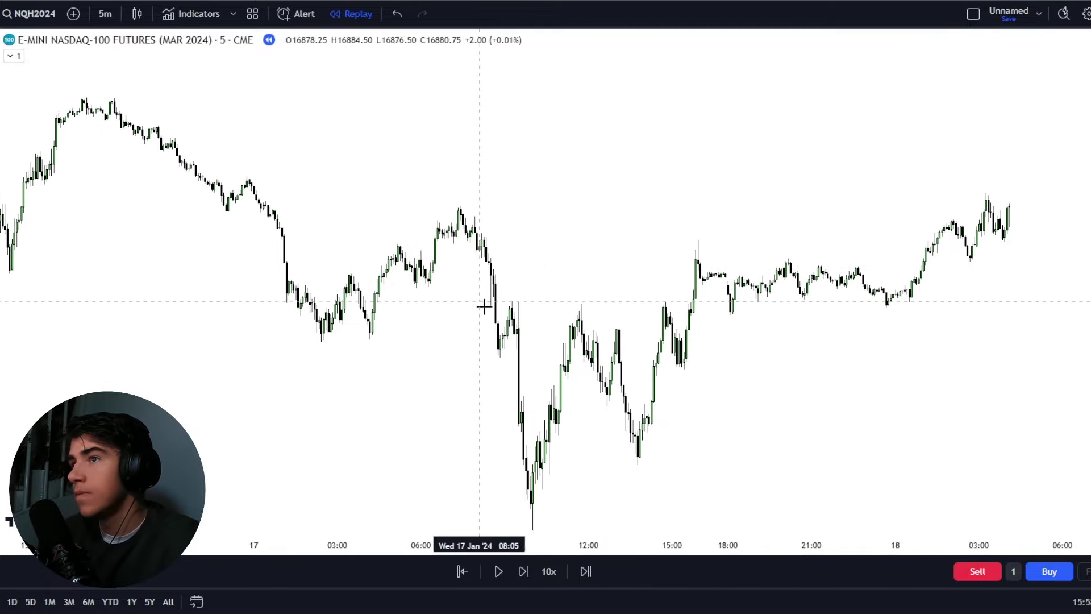
drag(484, 307, 539, 263)
scroll(1057, 270, right, 3)
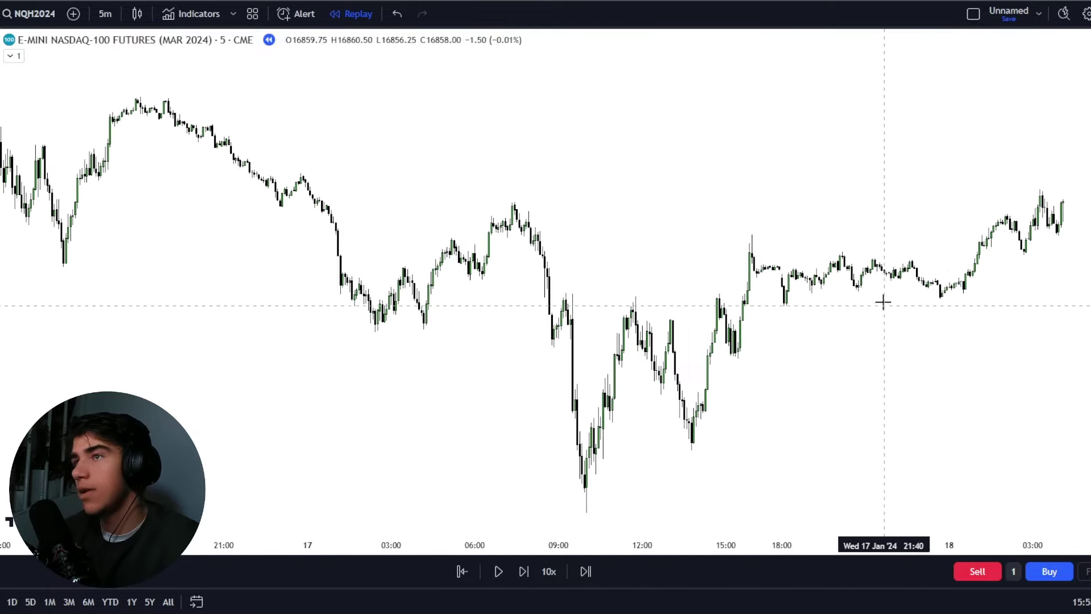
scroll(727, 230, down, 1)
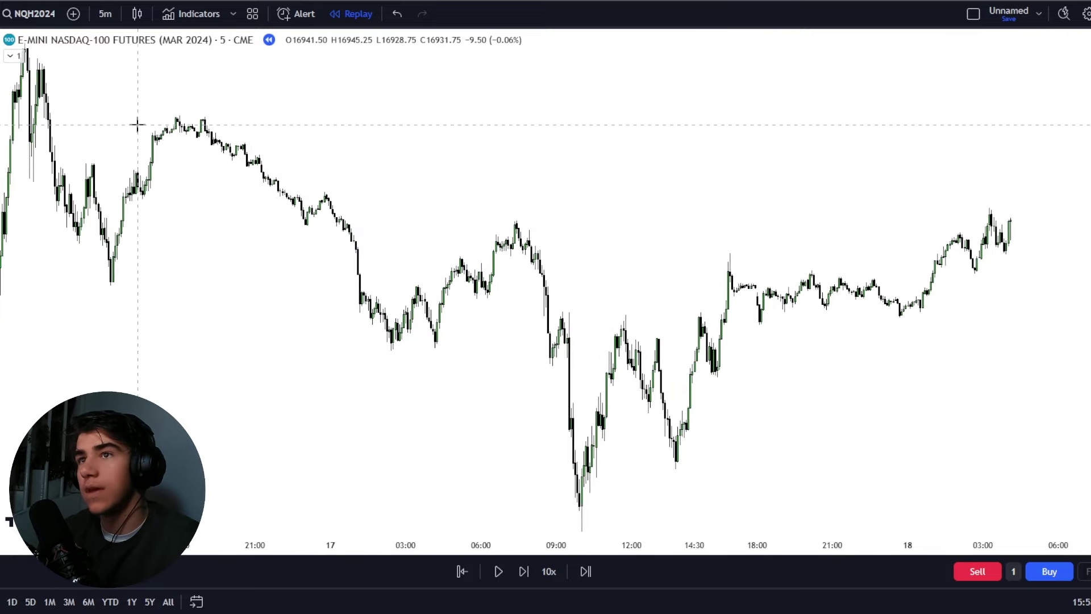
click(204, 117)
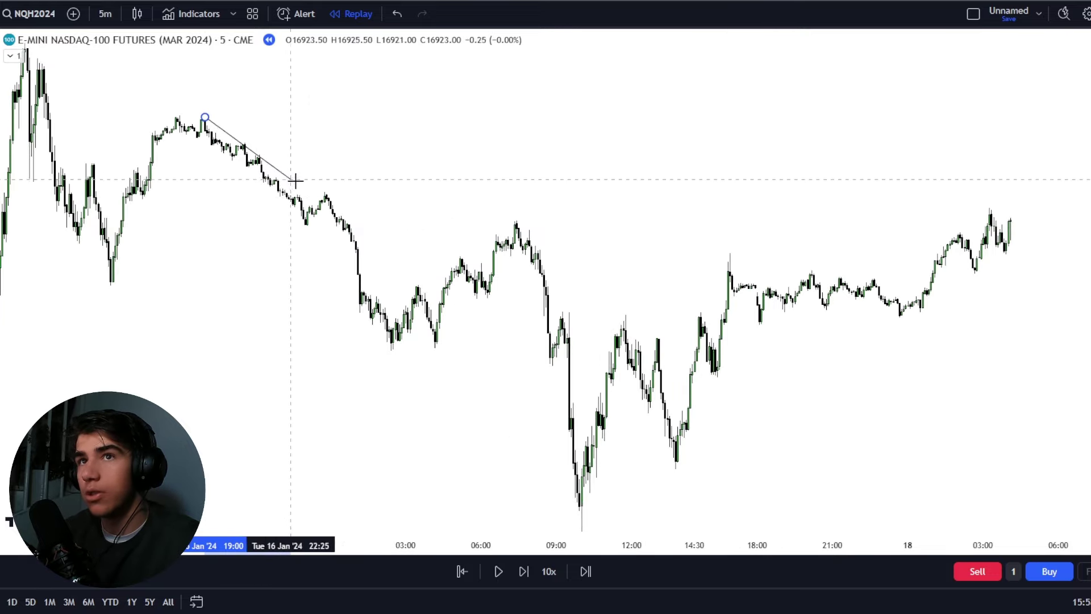
click(326, 189)
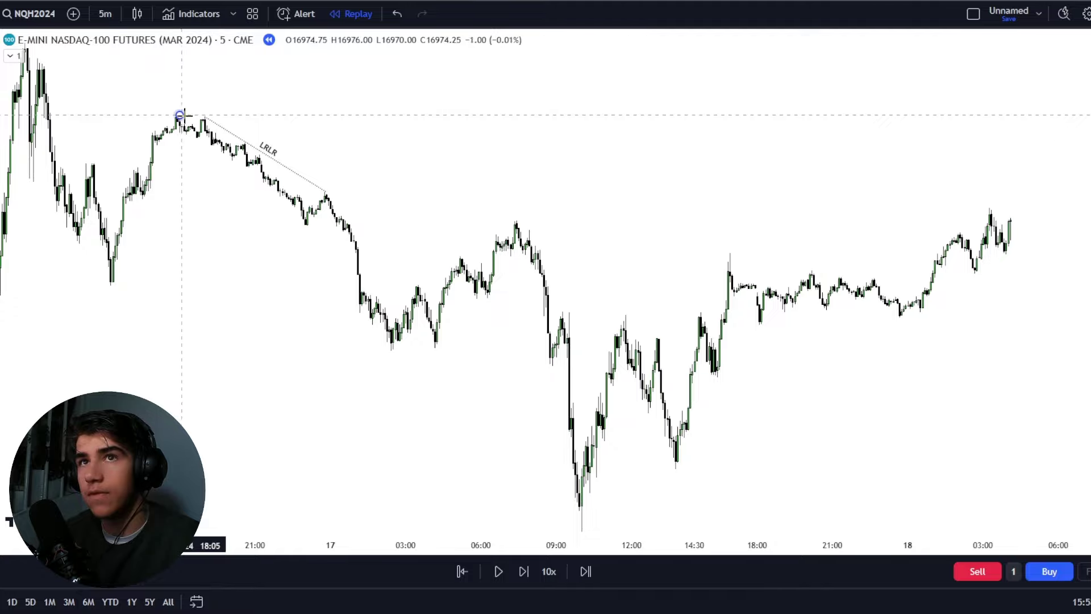
click(181, 115)
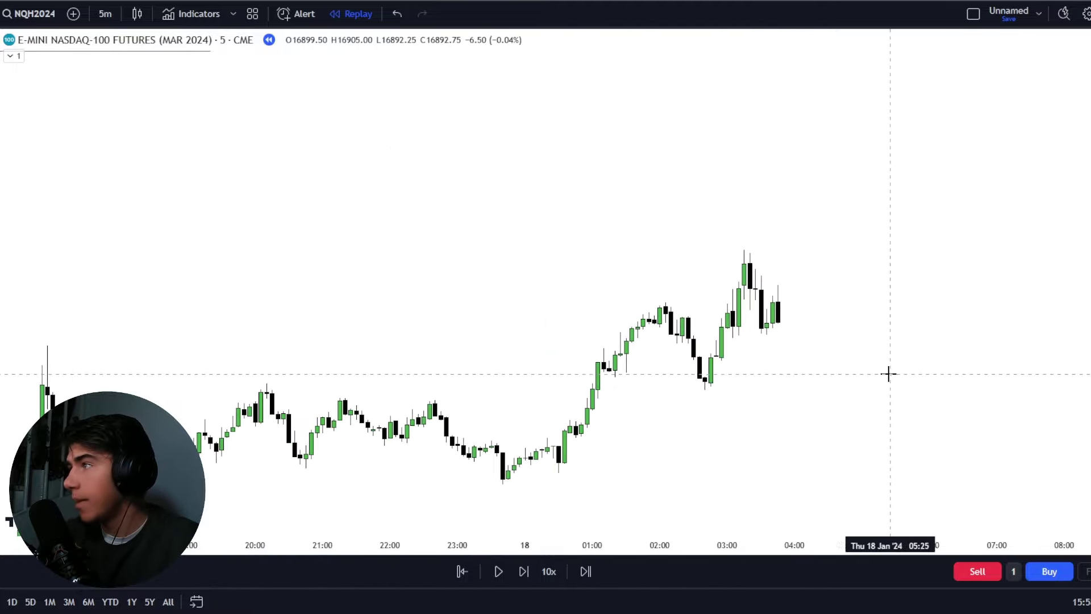
Draw a grey rectangle zone beneath the latest candles, from 02:50 to 05:45 on 18 January.
scroll(913, 395, up, 3)
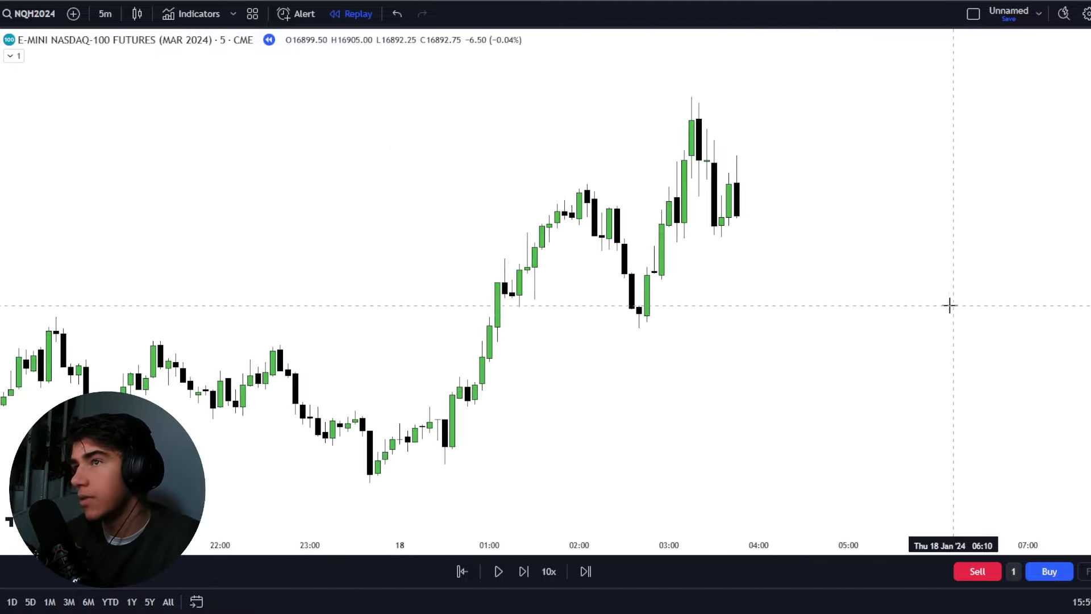
scroll(1021, 383, up, 2)
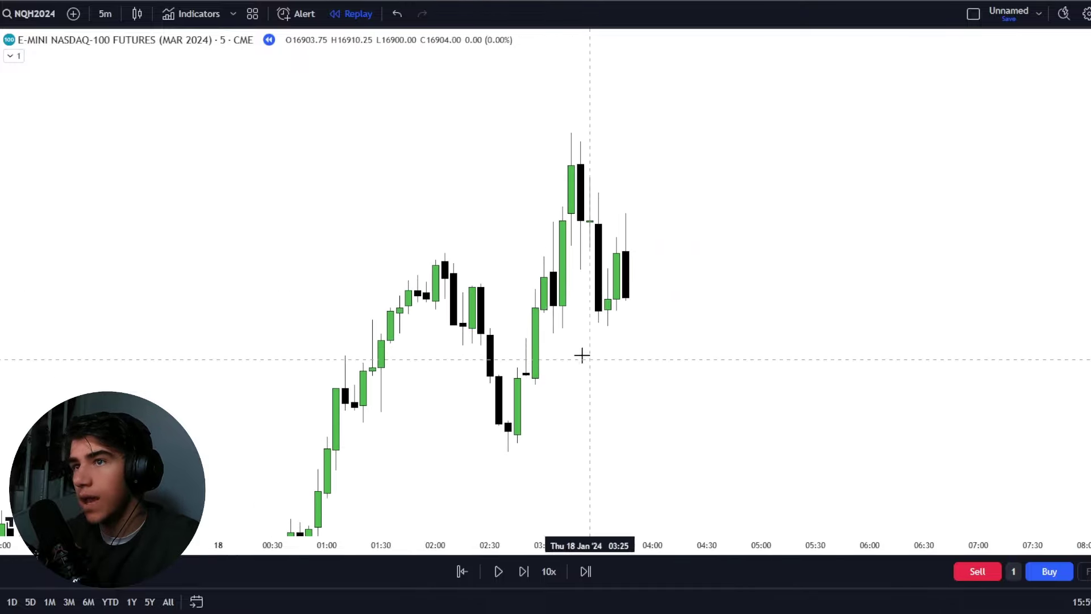
click(842, 310)
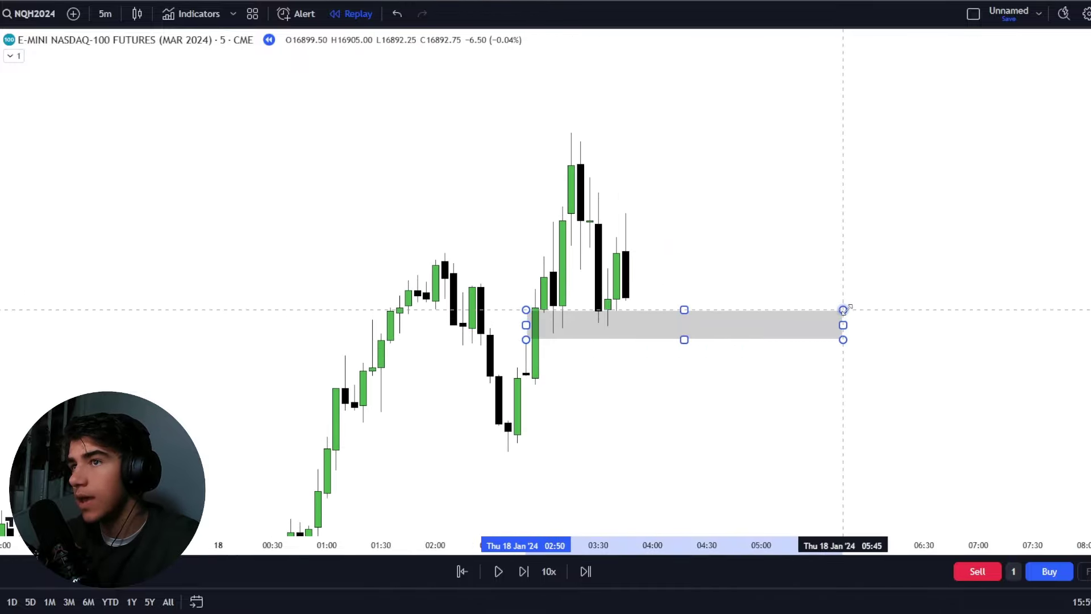
drag(692, 426, 804, 441)
scroll(809, 438, up, 1)
drag(1072, 438, 1090, 413)
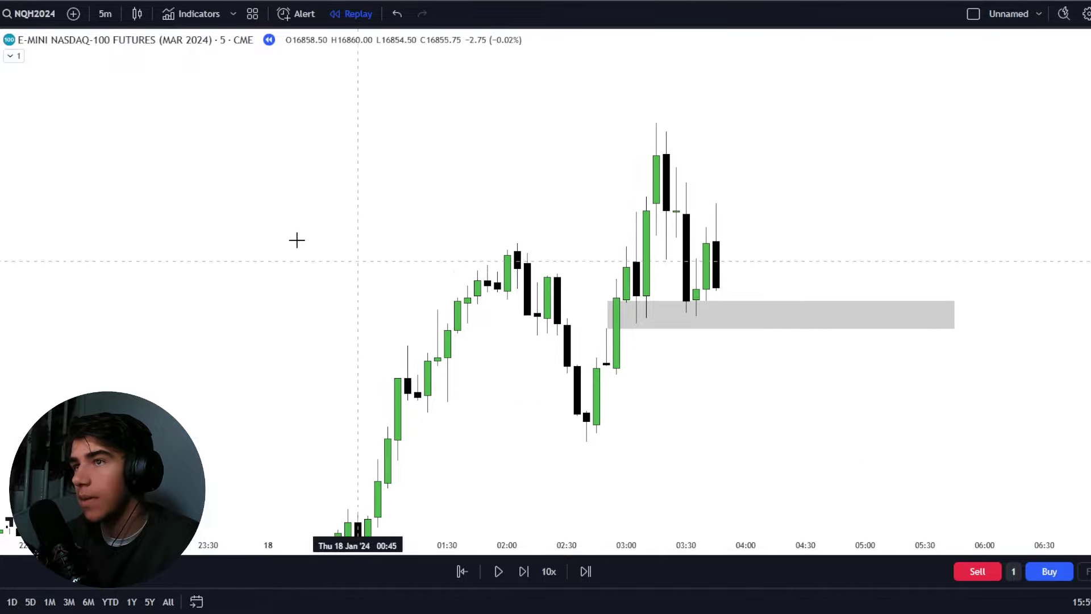
Draw a horizontal line inside the grey zone from the 03:05 candle's low and extend it to 04:50.
click(636, 323)
shift+click(764, 334)
click(759, 395)
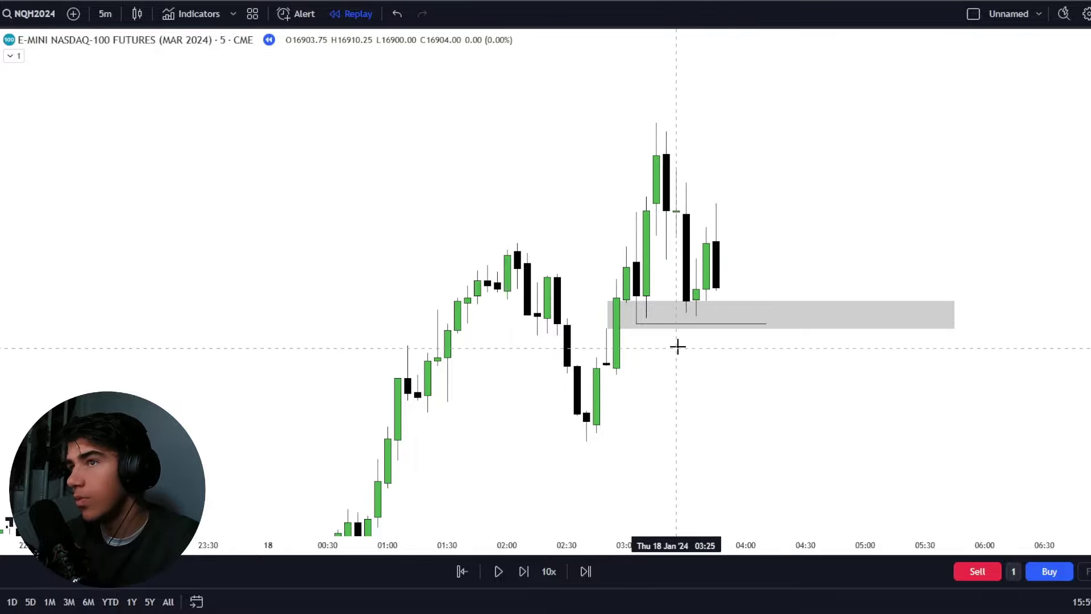
key(d)
click(909, 364)
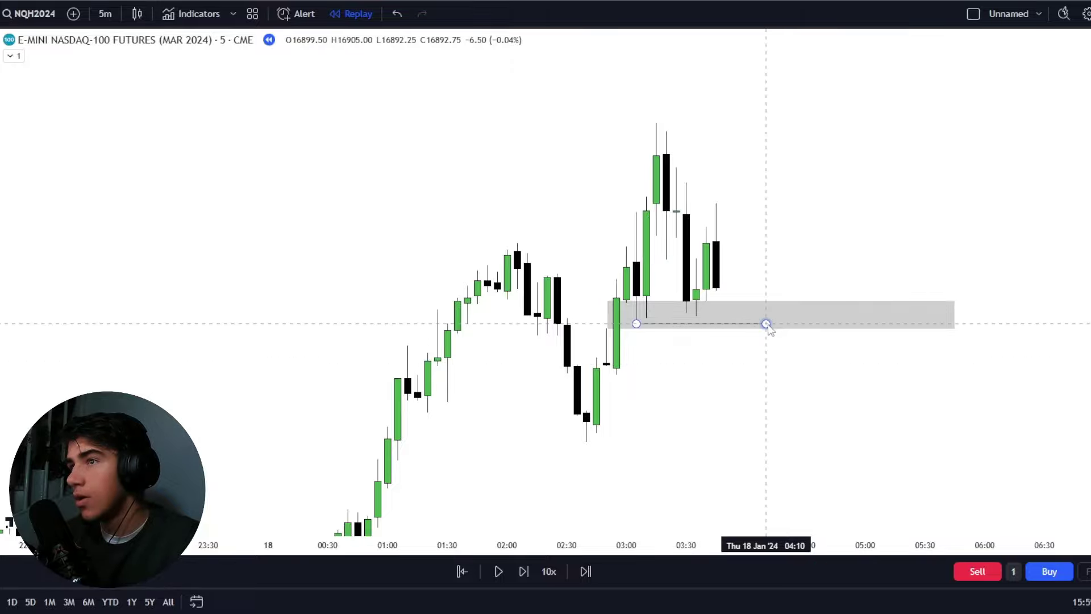
drag(767, 324, 844, 324)
scroll(746, 375, down, 1)
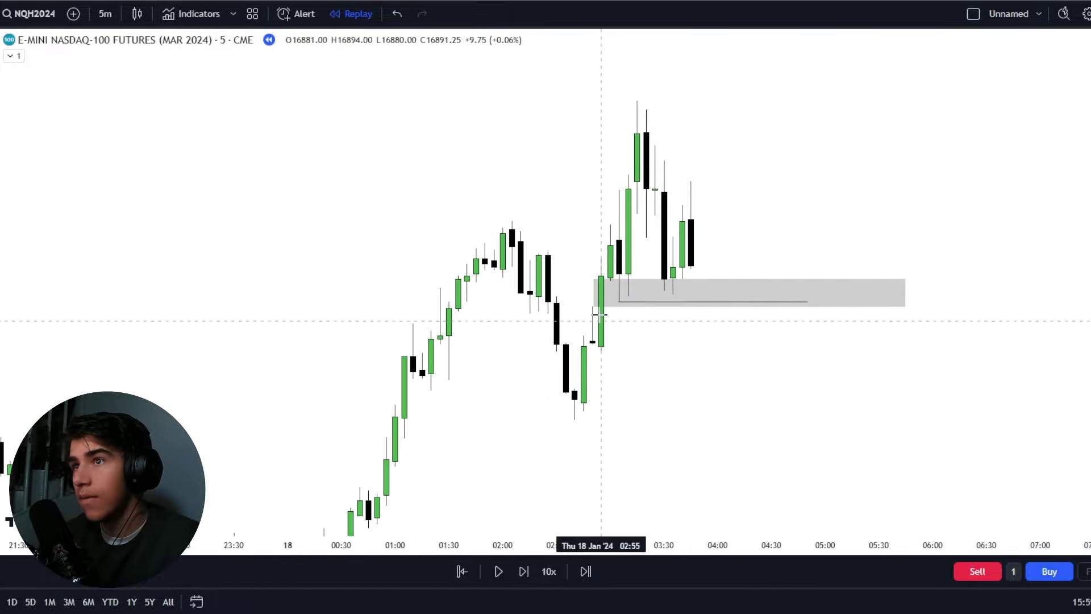
Place a long position on the horizontal line from 03:40 to 05:15, with its stop 10.00 points below the entry.
click(682, 303)
click(650, 357)
click(632, 308)
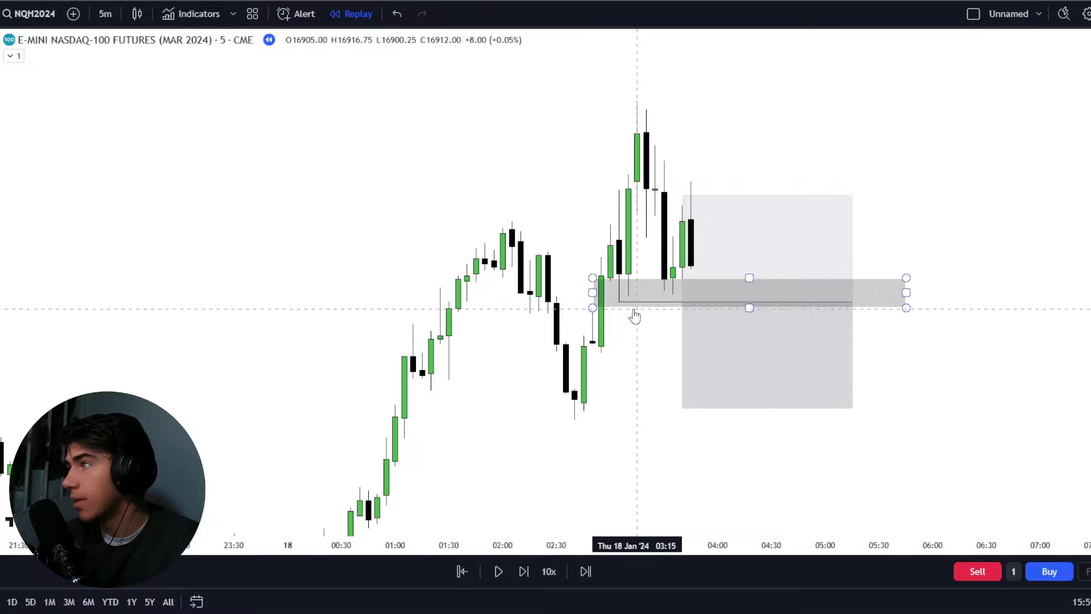
click(686, 405)
drag(681, 408, 694, 370)
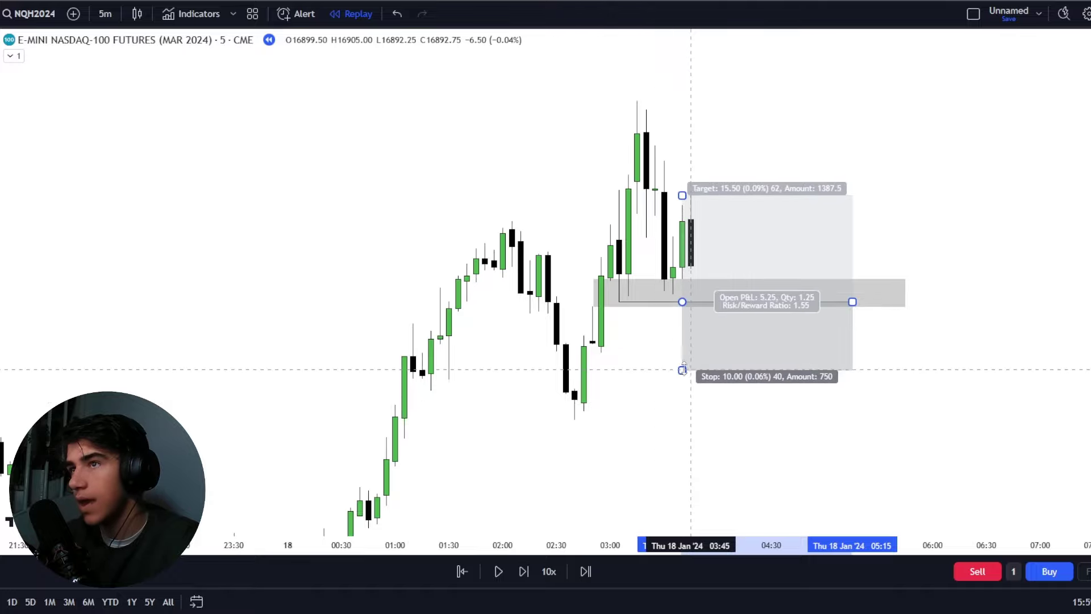
Raise the long position's target to the 03:15 high, 29.25 points above the entry.
drag(661, 321, 602, 451)
drag(625, 325, 637, 231)
click(867, 346)
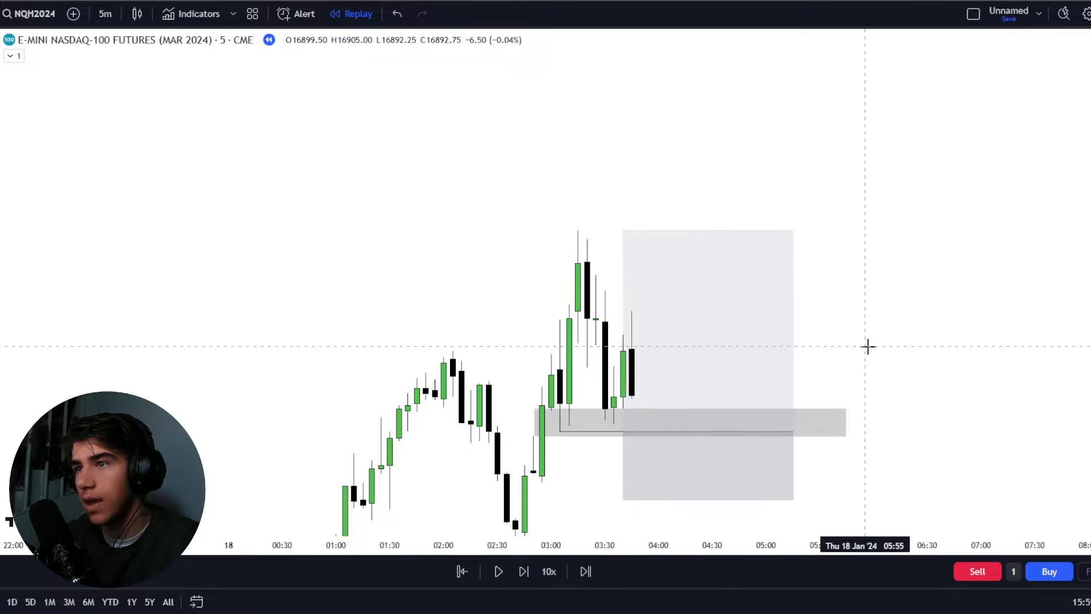
Advance the replay candle by candle from 03:45 to 04:20 to play out the long position.
drag(867, 346, 895, 248)
scroll(870, 364, down, 1)
click(522, 573)
click(523, 572)
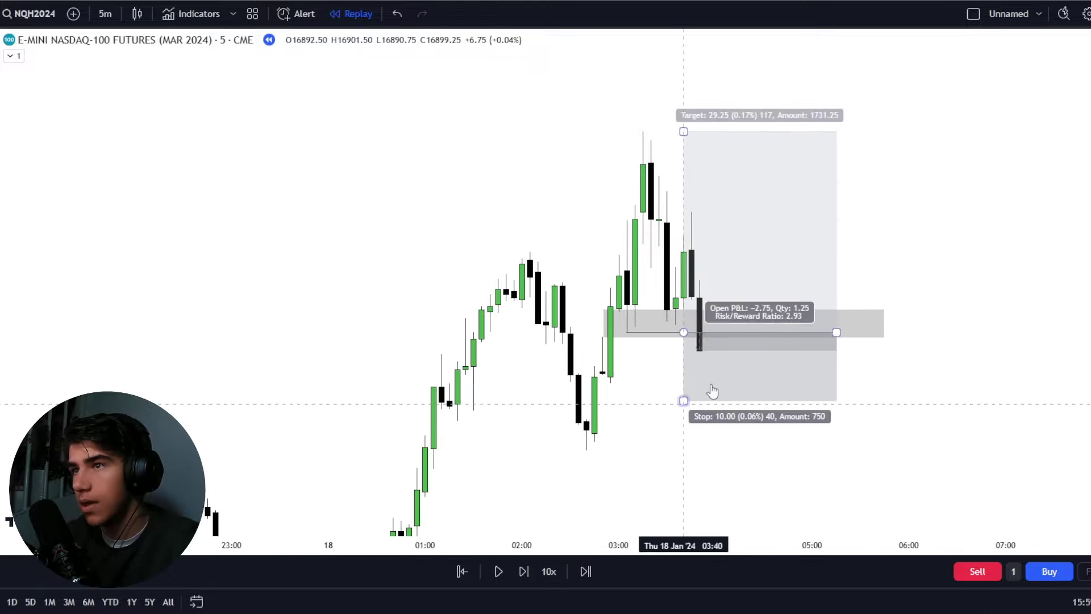
click(530, 574)
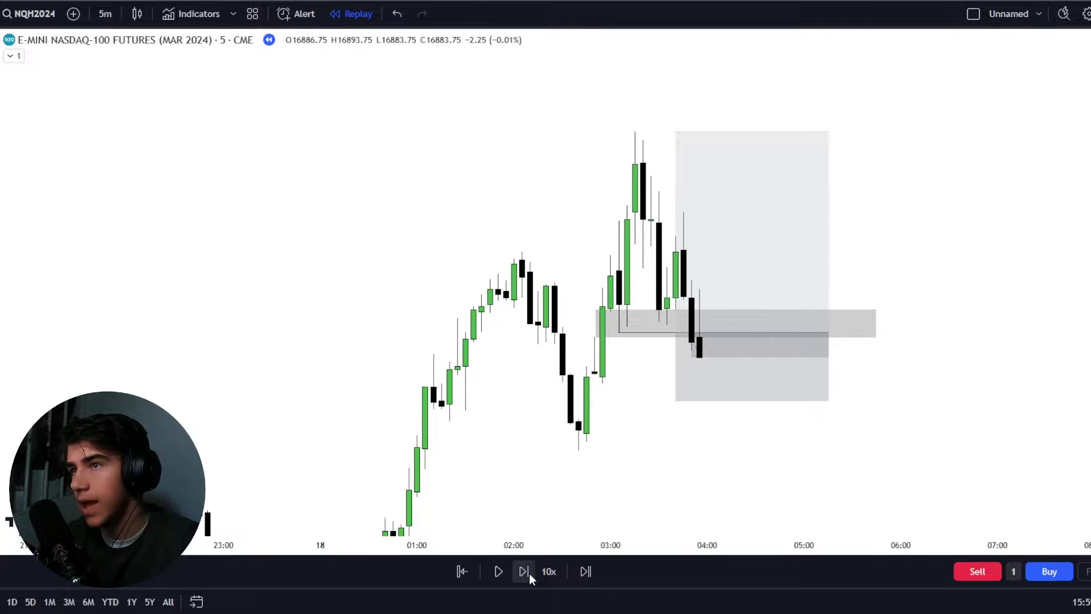
click(530, 574)
click(531, 574)
click(530, 574)
click(530, 573)
click(530, 574)
drag(868, 428, 1055, 438)
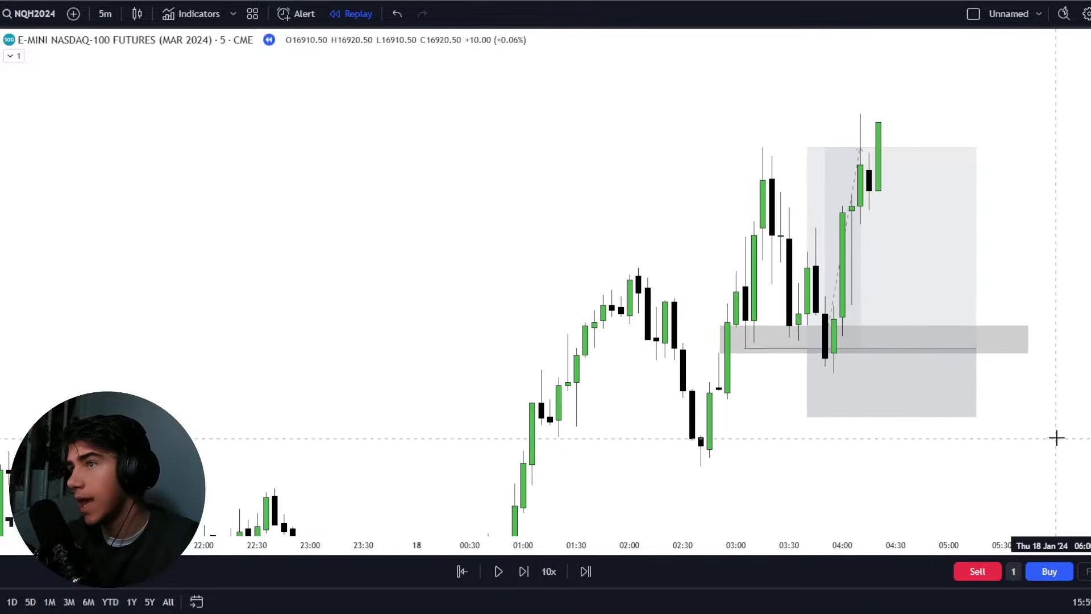
Examine the 03:05 low, its horizontal line and the 03:50 to 03:55 candles around the grey zone and the long position.
scroll(1063, 438, down, 4)
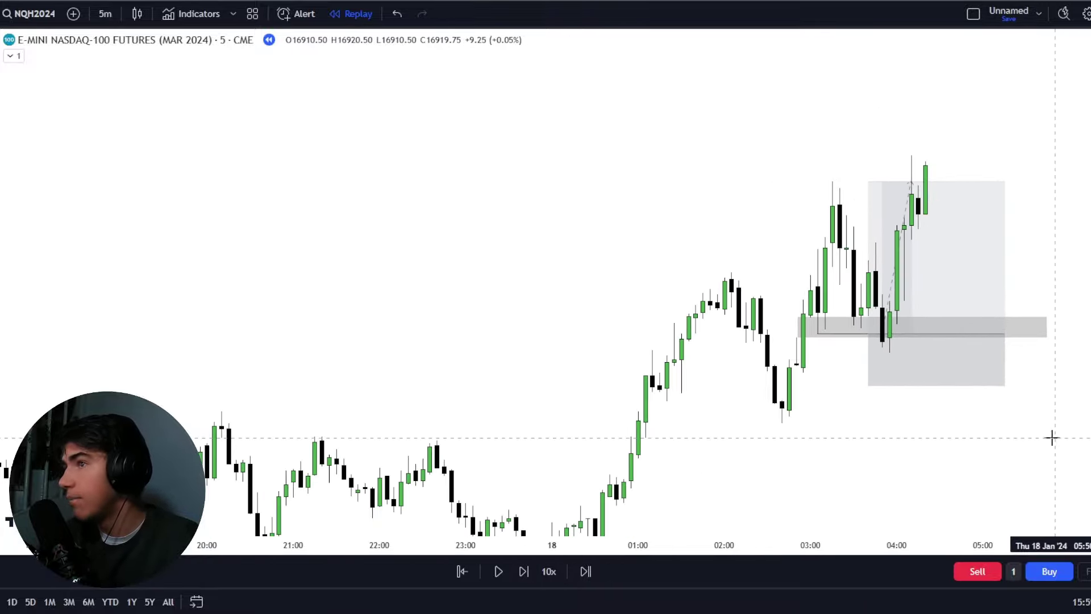
scroll(662, 355, up, 1)
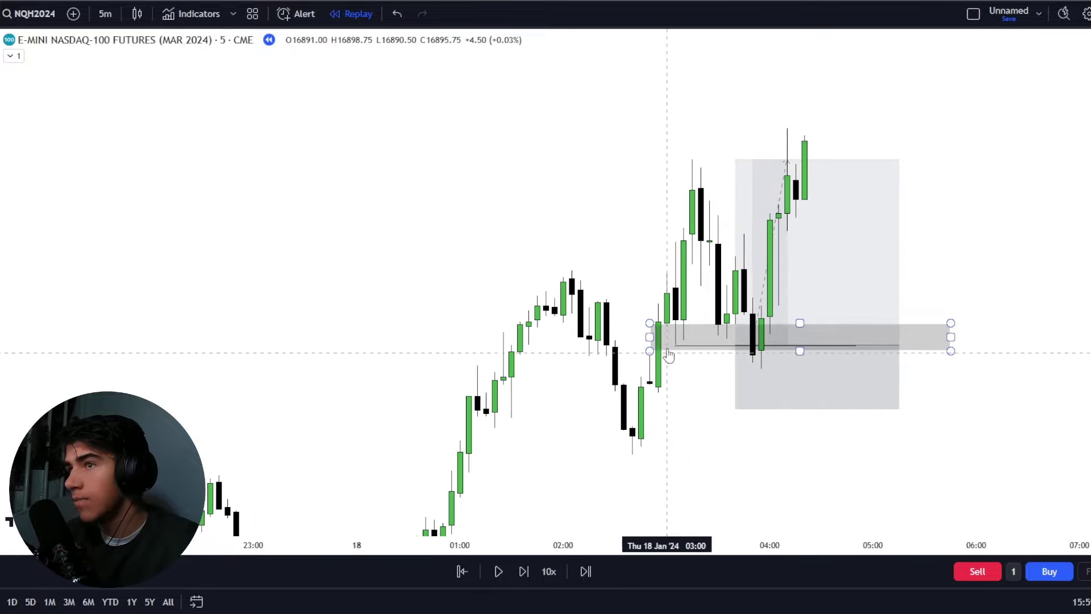
scroll(694, 408, up, 1)
scroll(694, 409, up, 1)
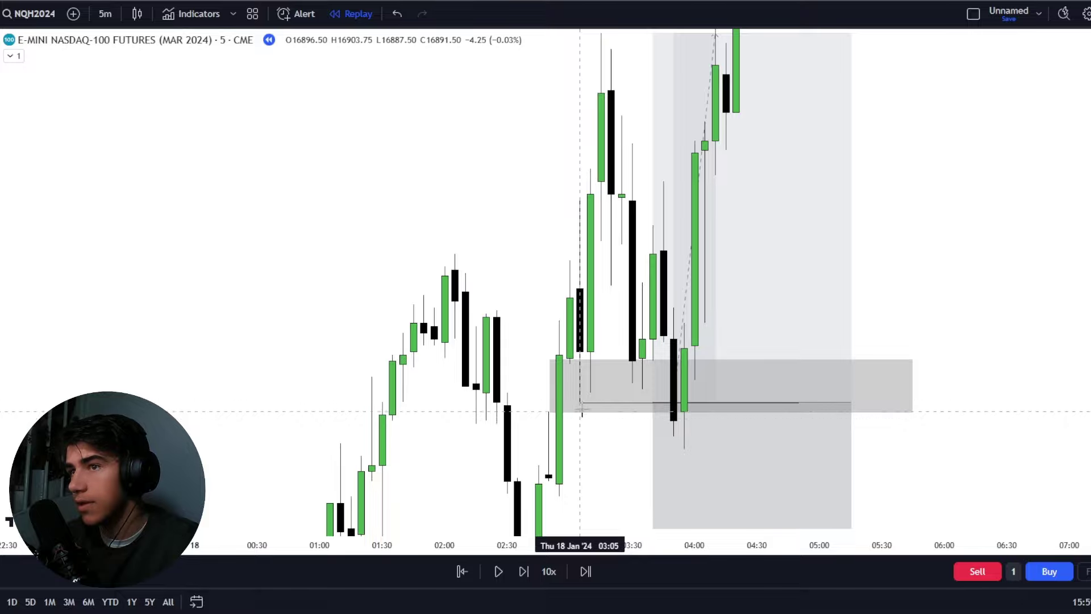
drag(600, 403, 591, 402)
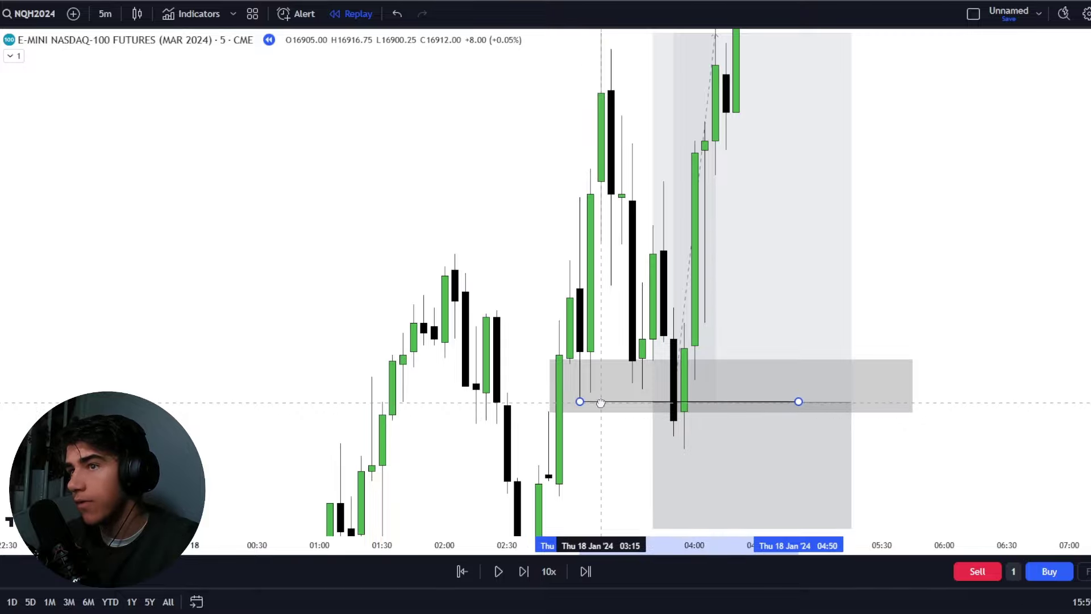
drag(675, 477, 730, 312)
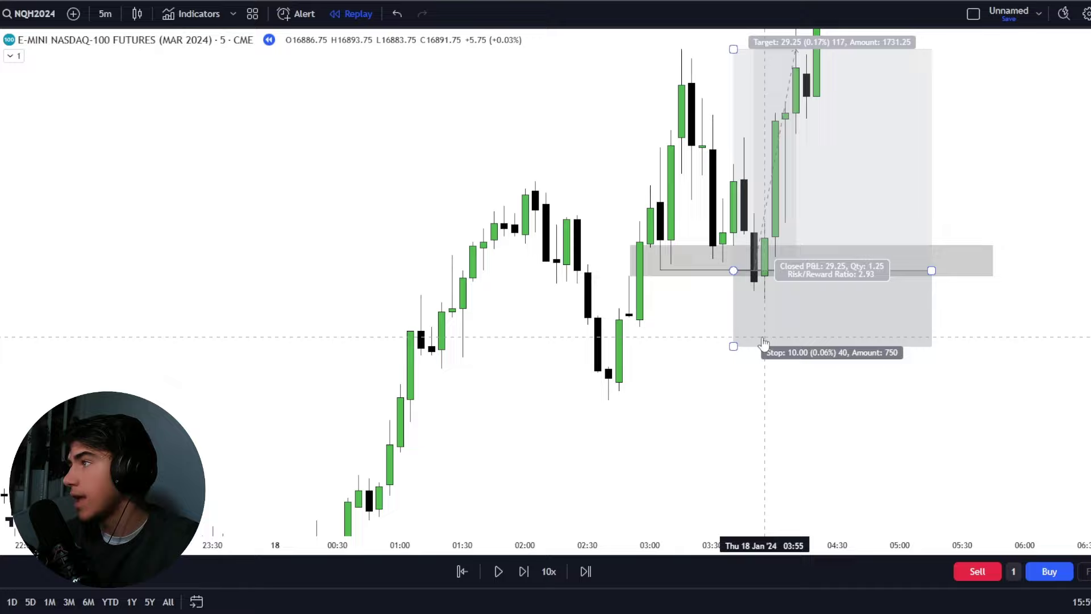
drag(818, 429, 785, 498)
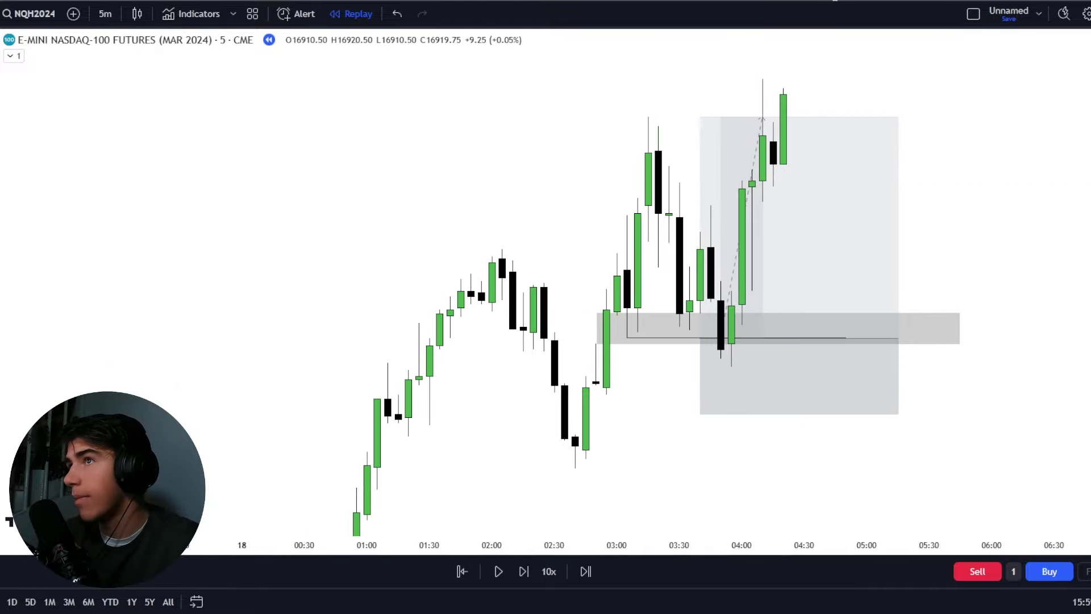
Add the text label ITL beneath the low around 03:50, just under the grey zone.
scroll(1039, 256, up, 2)
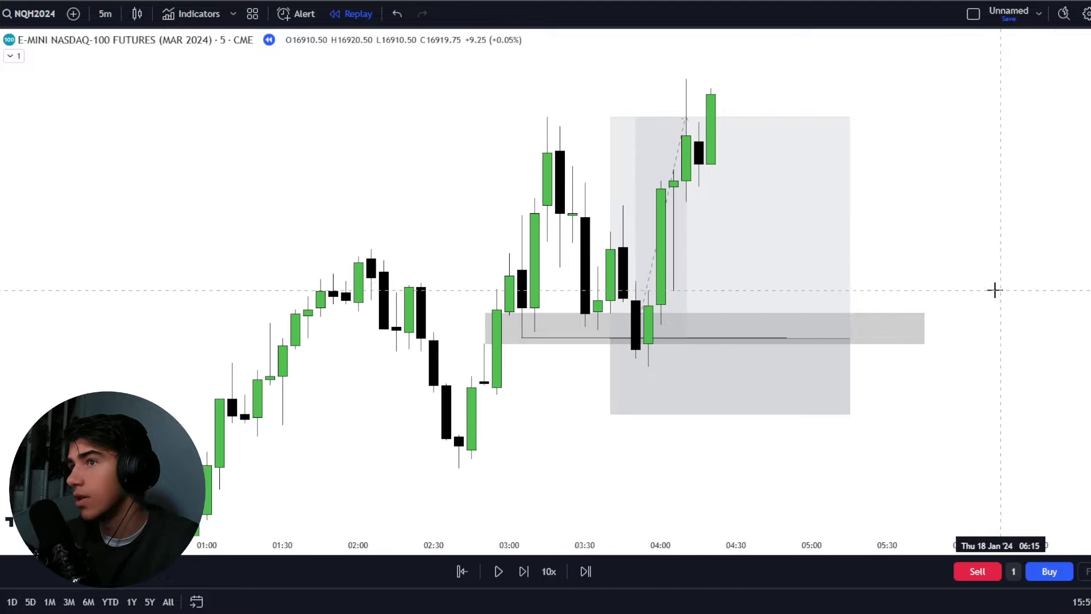
click(639, 376)
text(ITL)
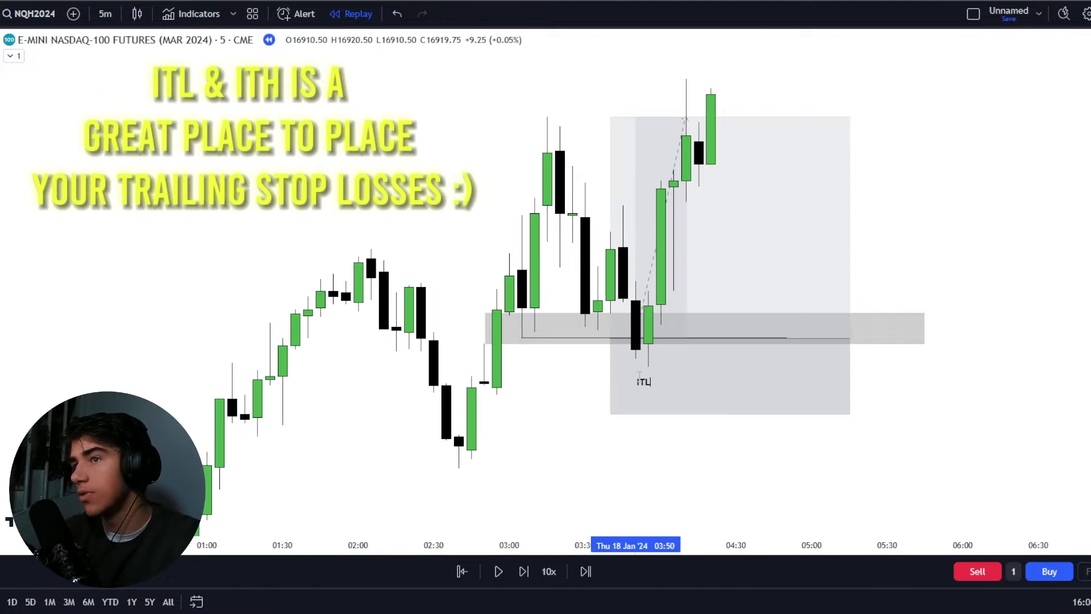
click(672, 470)
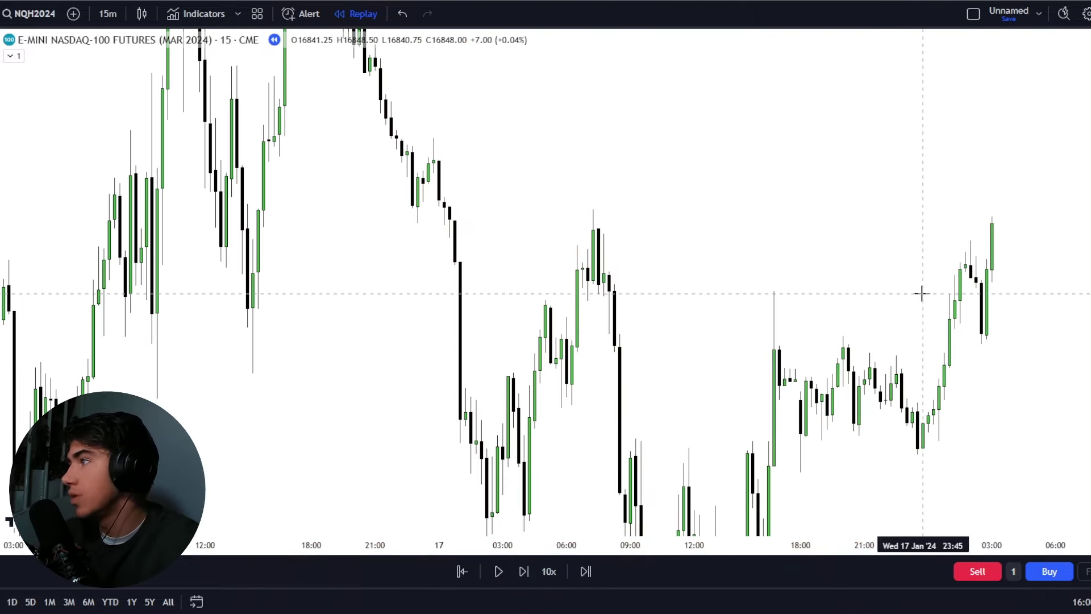
Draw a horizontal line from the 17 January 07:15 high to about 02:15 on 18 January.
drag(901, 274, 842, 281)
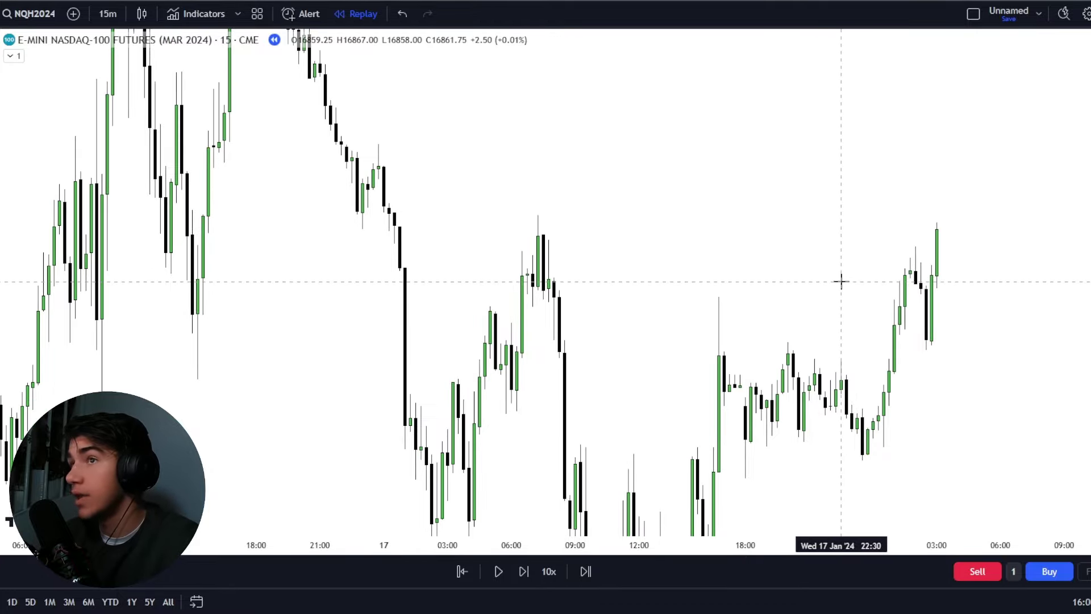
scroll(841, 281, up, 1)
drag(1088, 307, 1088, 352)
drag(1014, 386, 941, 330)
scroll(941, 330, left, 3)
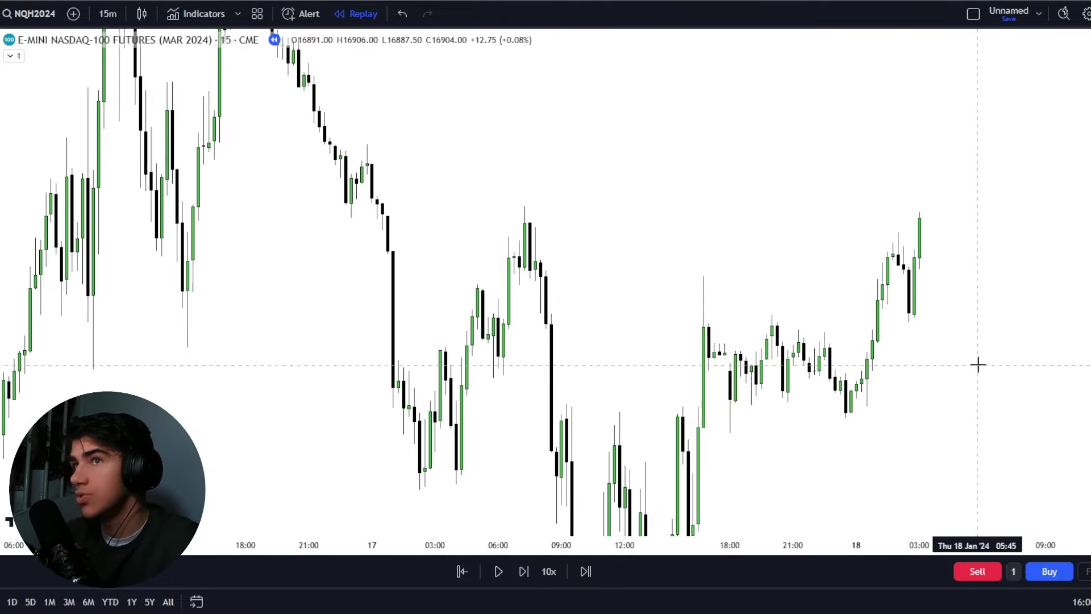
drag(725, 243, 722, 249)
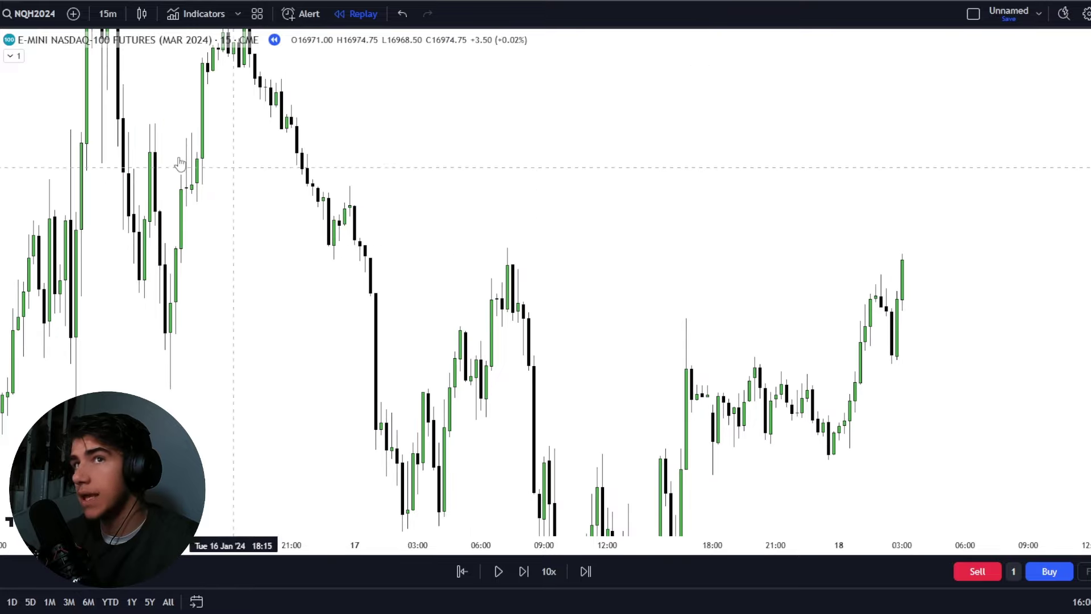
click(507, 247)
click(887, 248)
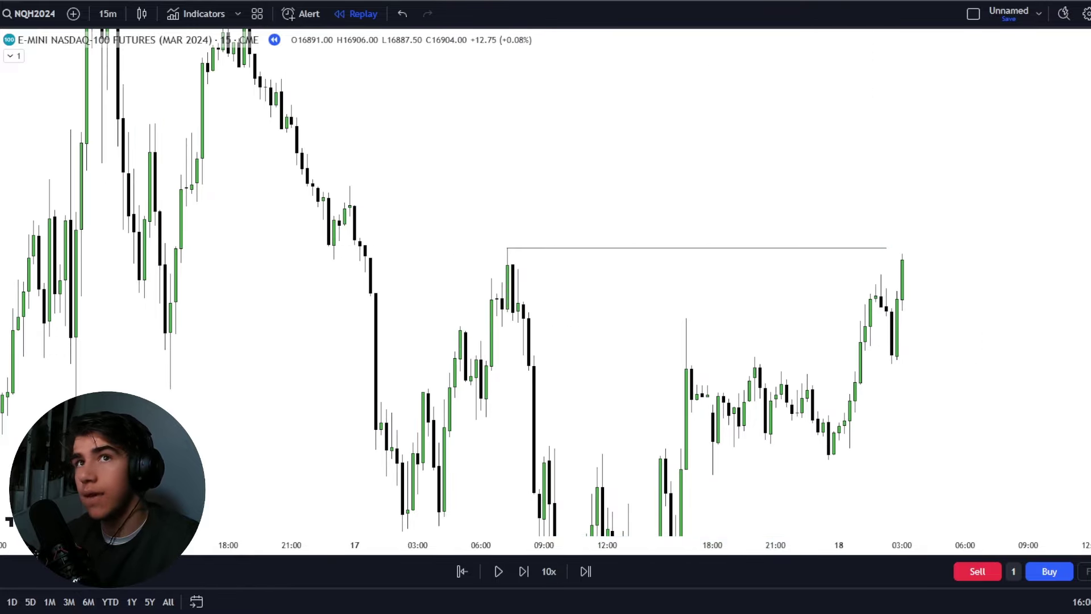
Draw a grey zone just above the 07:15 high's line, from about midnight on 17 January to 05:45 on 18 January.
mouse_move(349, 213)
mouse_down()
mouse_move(485, 238)
mouse_move(958, 226)
mouse_up()
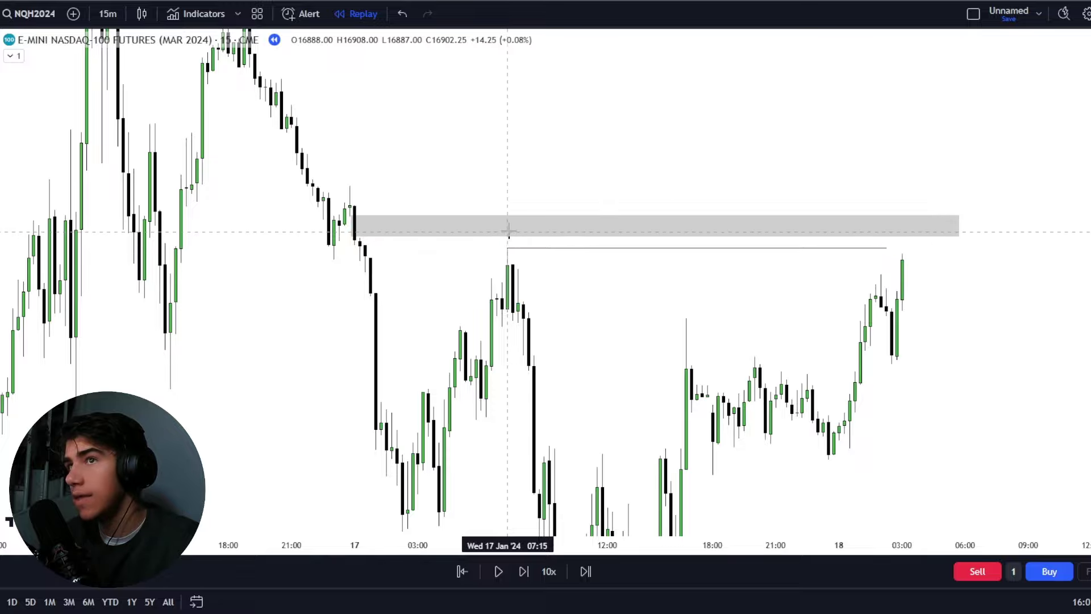
drag(353, 235, 346, 237)
click(733, 295)
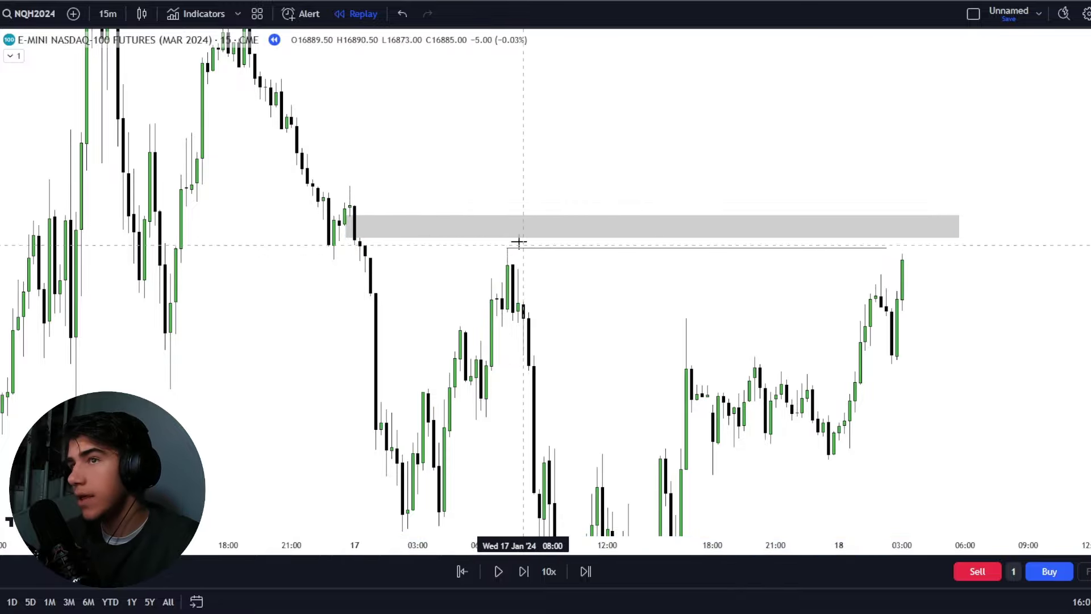
Switch the chart to the 1-minute timeframe and extend the 07:15 high's line to 03:28.
drag(808, 292, 775, 294)
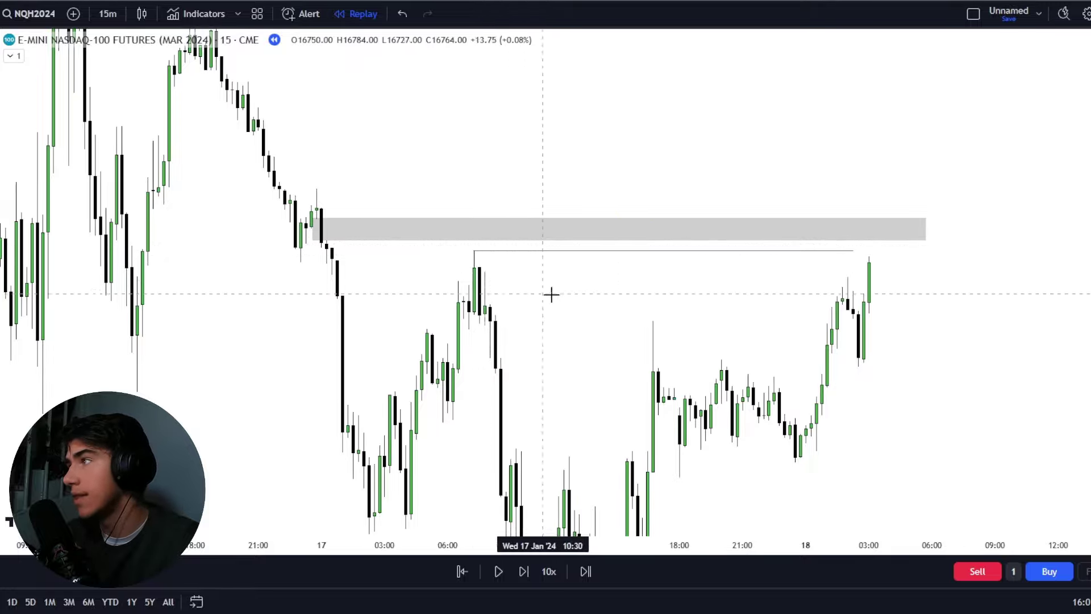
scroll(657, 302, up, 3)
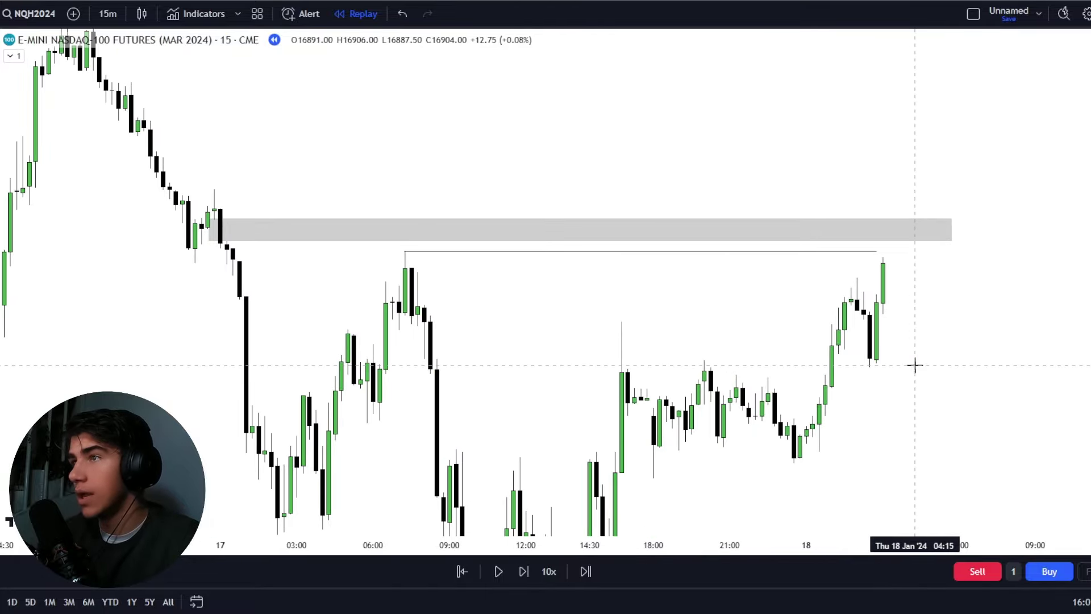
text(1)
key(Return)
drag(1087, 409, 1086, 318)
drag(720, 262, 796, 265)
drag(971, 277, 994, 271)
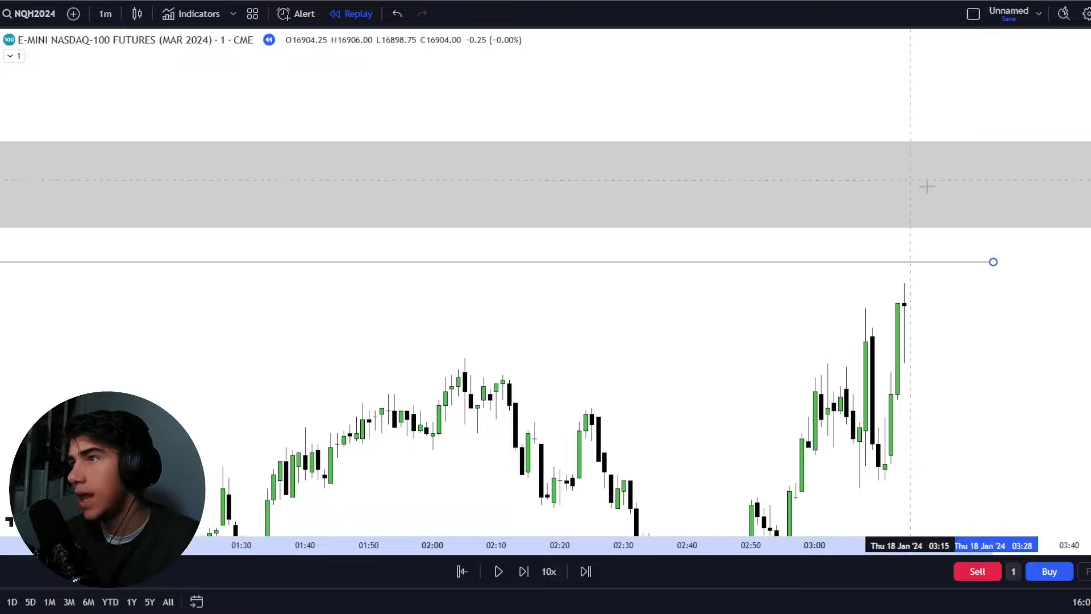
Examine the 03:18 and 03:19 candles around the horizontal line and the grey zone.
scroll(930, 348, up, 2)
drag(930, 348, 801, 299)
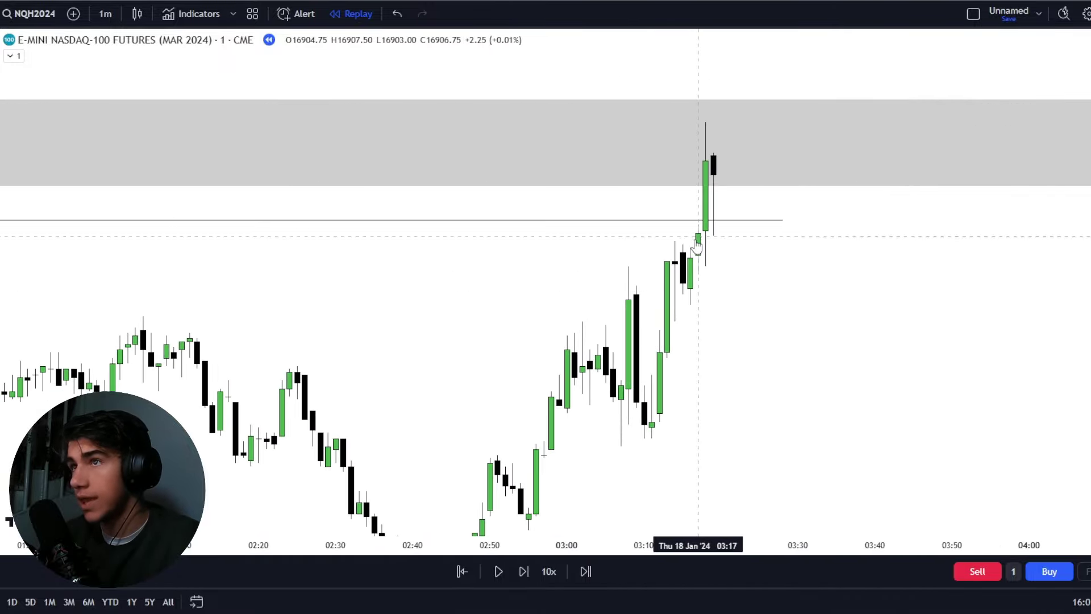
drag(722, 262, 833, 312)
scroll(833, 312, up, 1)
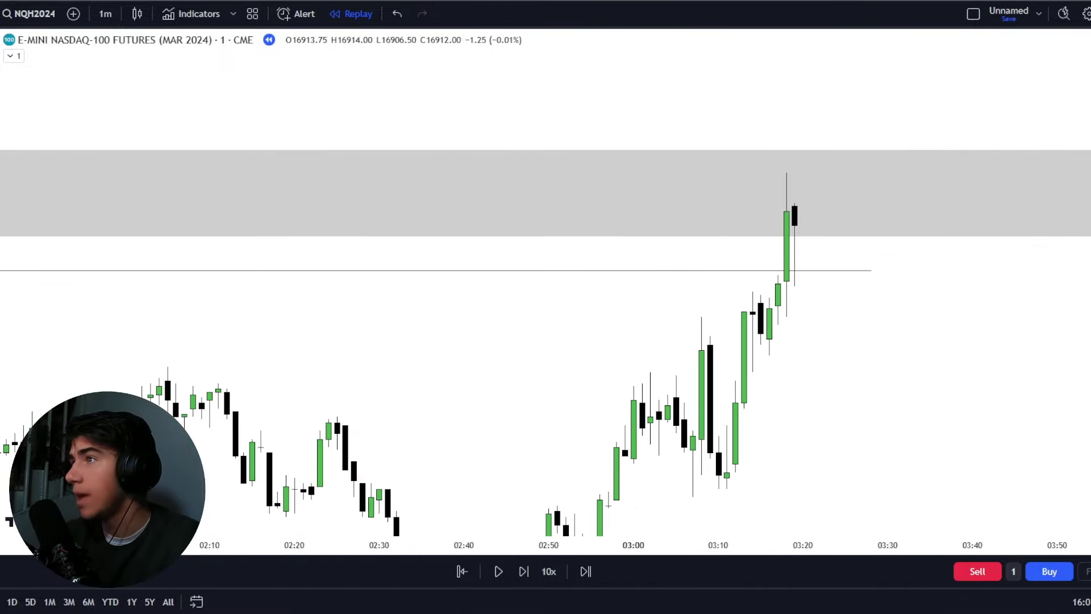
drag(1089, 341, 1089, 369)
scroll(903, 299, up, 1)
drag(953, 455, 956, 341)
scroll(993, 288, down, 4)
drag(861, 135, 847, 156)
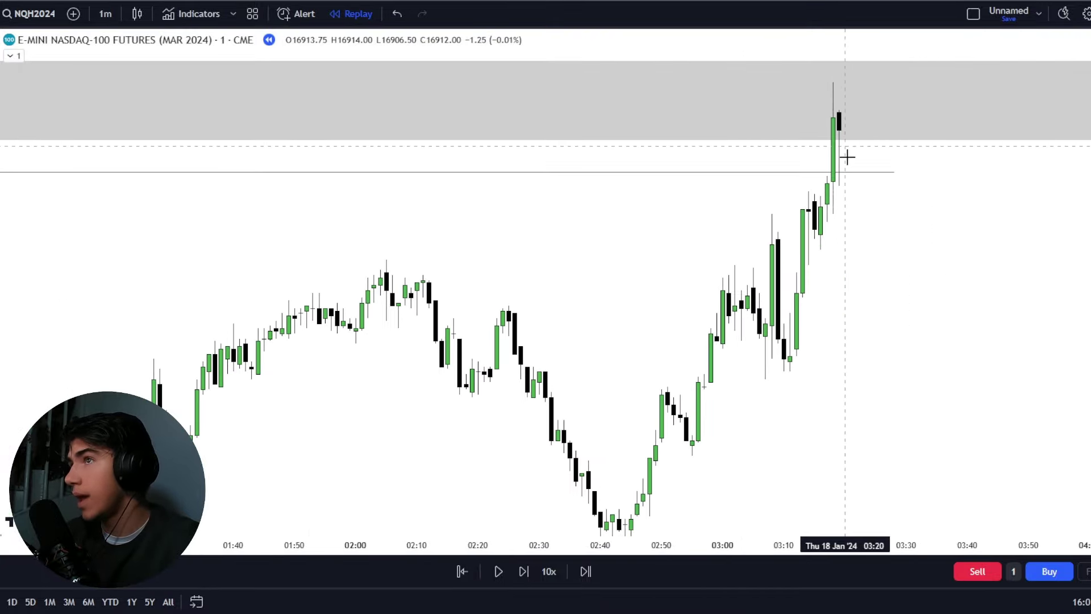
drag(867, 307, 918, 348)
scroll(918, 348, up, 3)
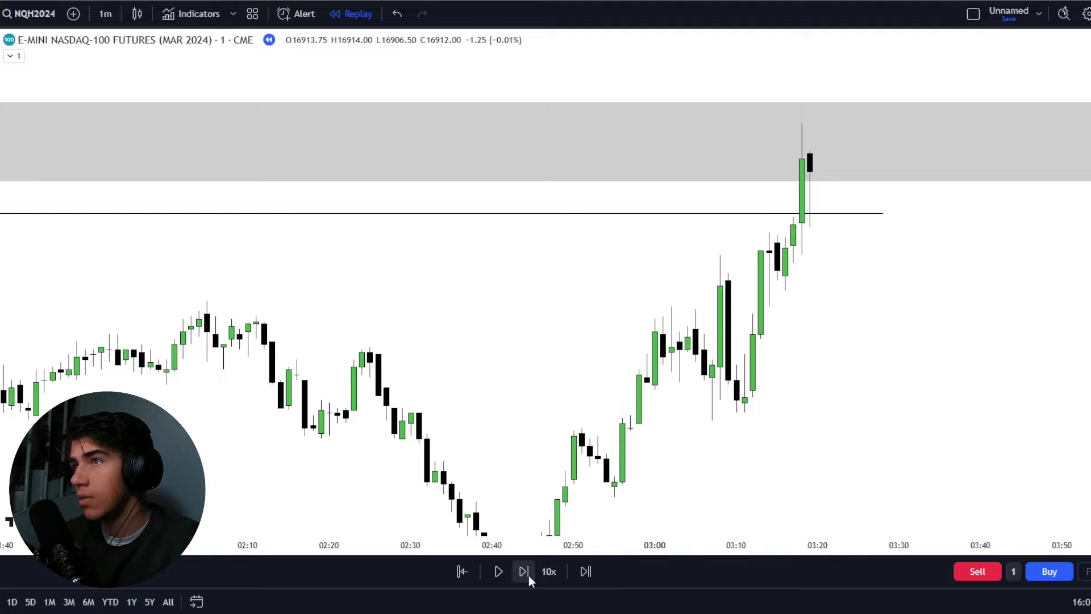
Advance the replay to 03:23 and draw a small grey rectangle over the gap between the 03:21 low and the 03:23 high.
click(528, 573)
click(527, 575)
click(528, 575)
click(527, 574)
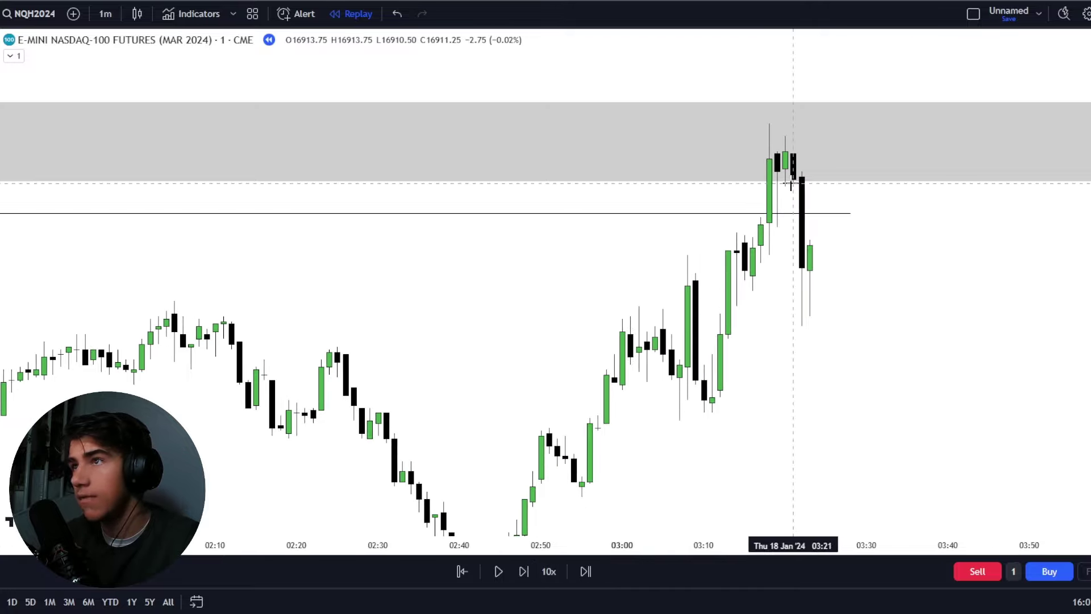
click(793, 184)
click(939, 239)
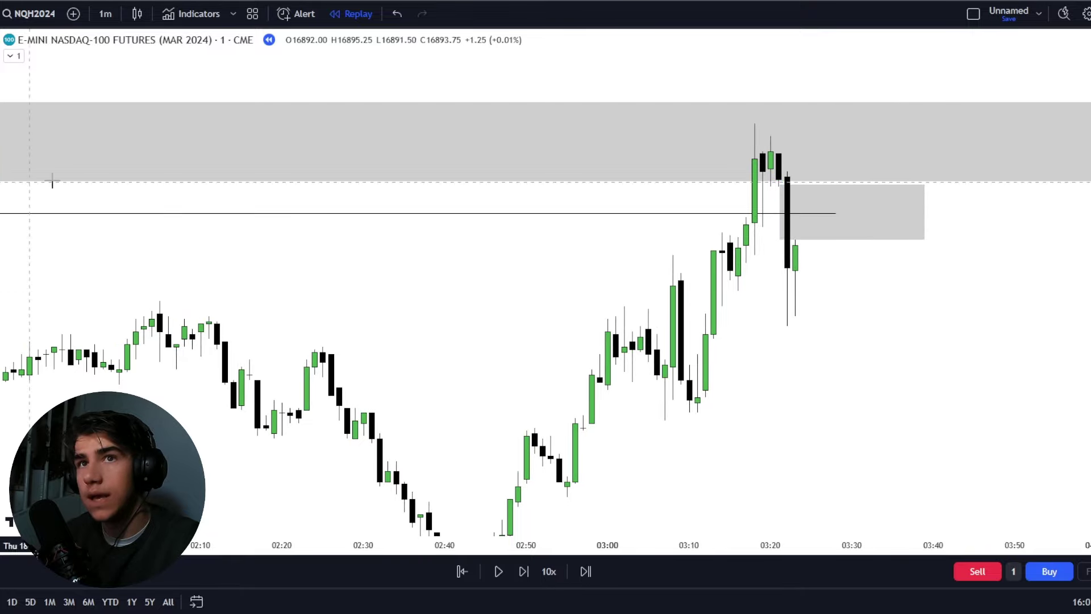
Place a short position at the gap's lower edge with a stop of 8.75 points and a target of 17.75 points.
click(795, 240)
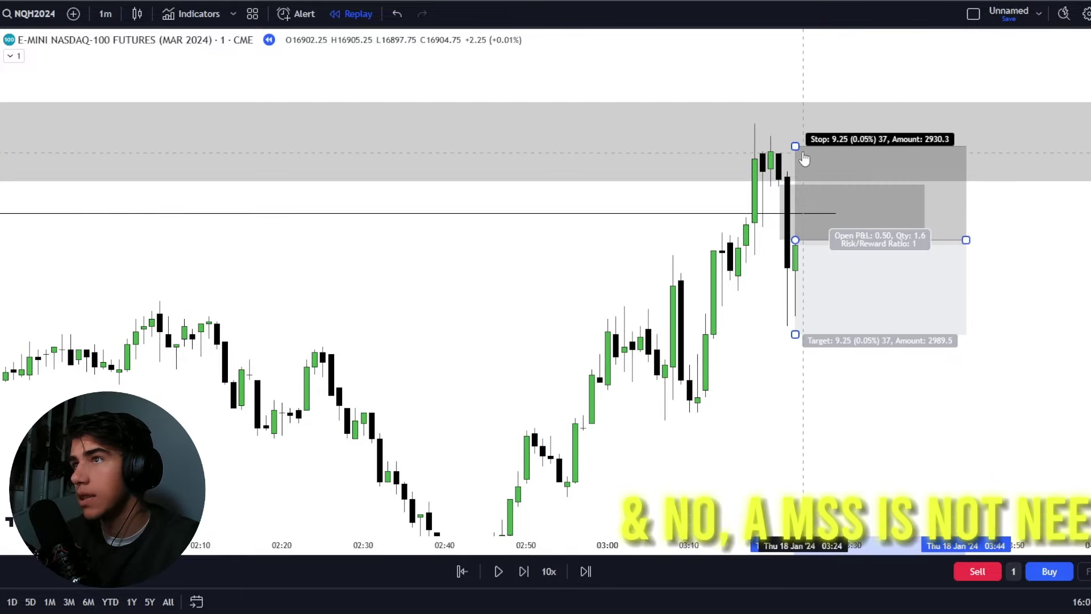
drag(795, 141, 791, 150)
drag(862, 424, 796, 312)
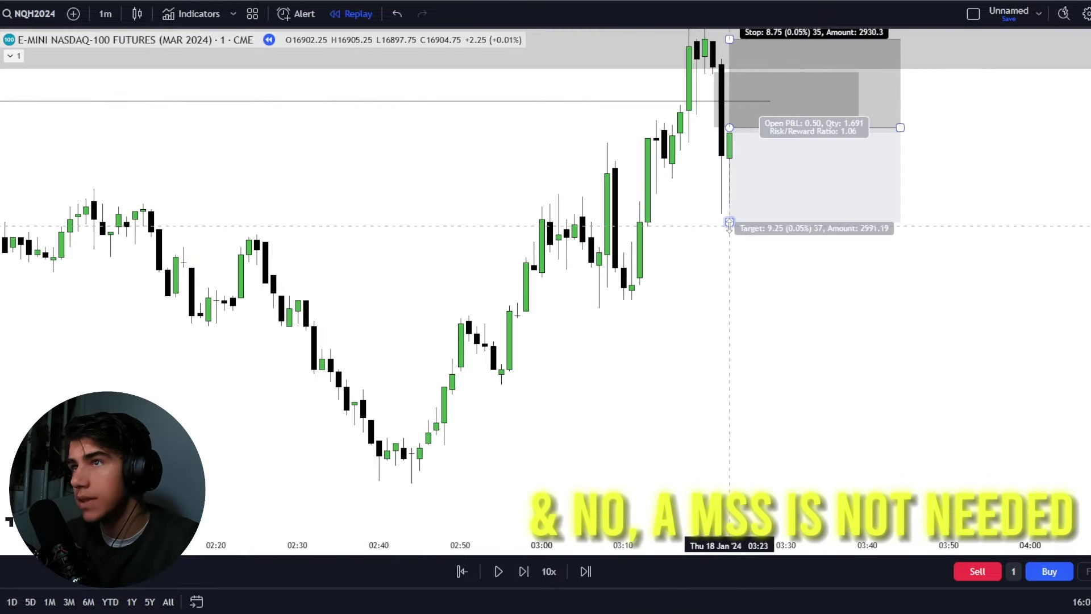
drag(729, 222, 731, 311)
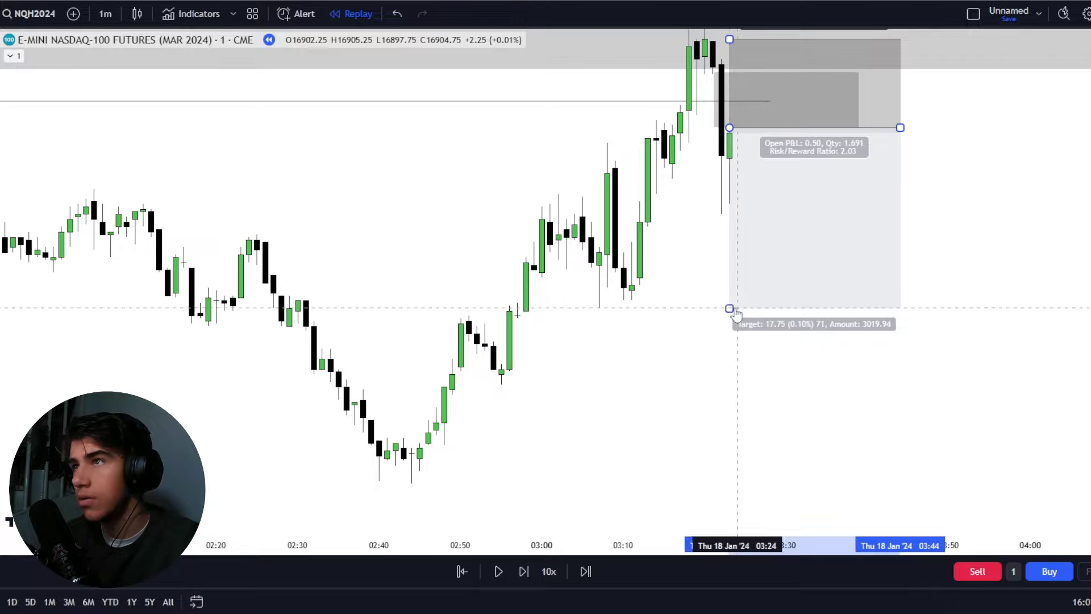
Play the replay forward to 04:00 and widen the short position to about 04:03.
drag(663, 358, 616, 433)
click(523, 571)
click(525, 573)
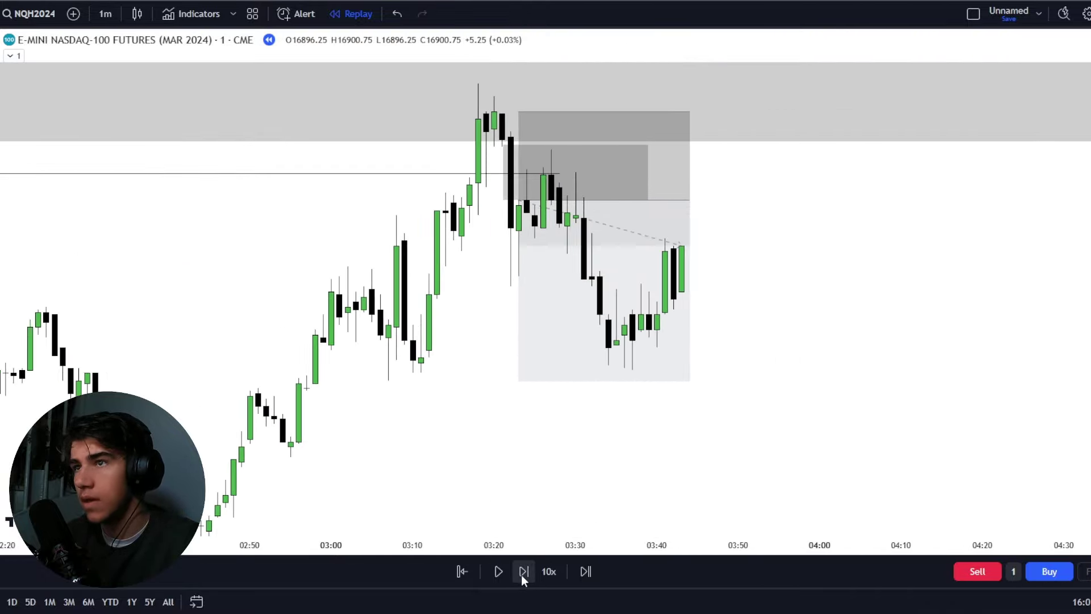
click(501, 570)
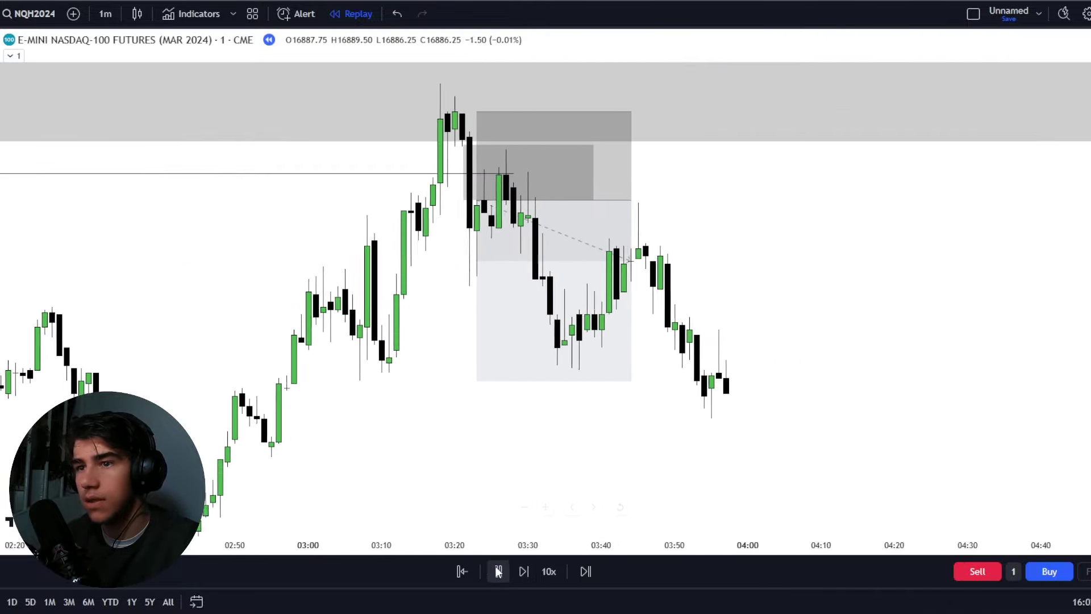
click(499, 571)
drag(607, 200, 743, 205)
click(901, 351)
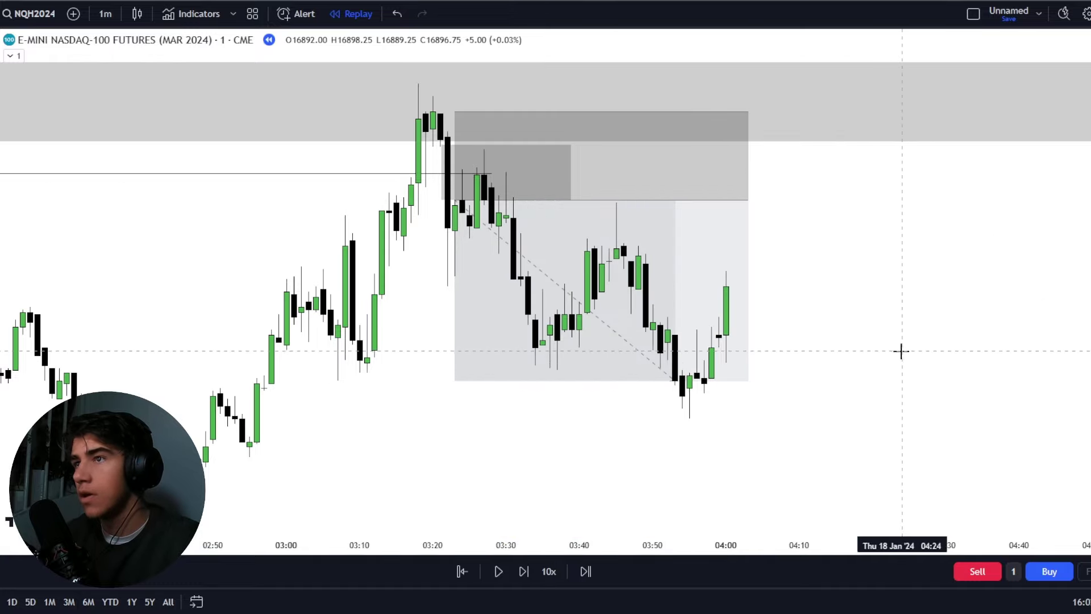
Switch the chart to the 15-minute timeframe and examine the 07:15 high's line, the grey zone and the short position.
scroll(909, 368, down, 2)
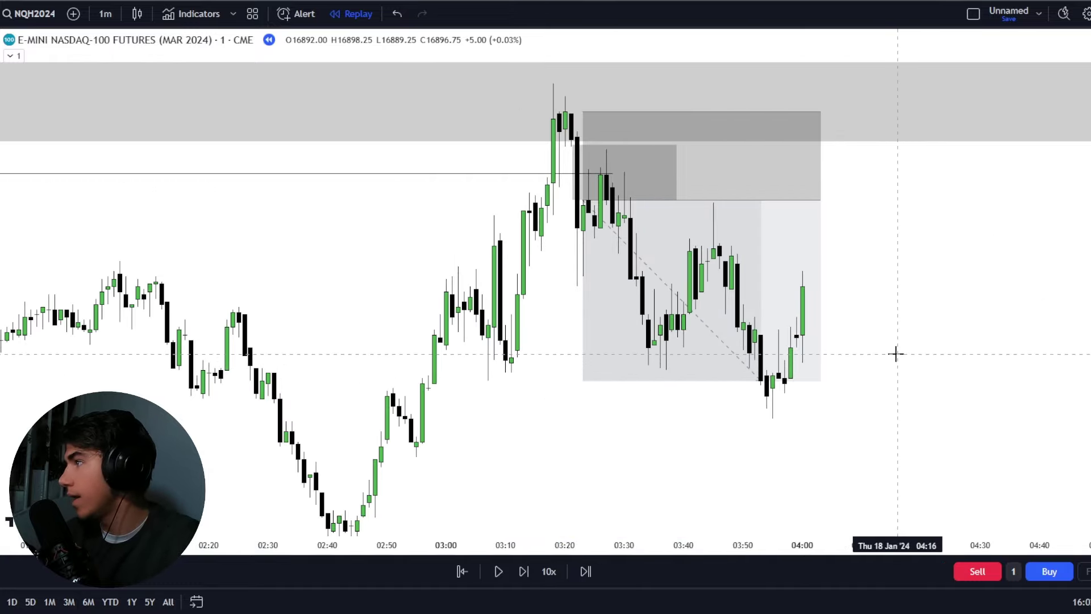
click(818, 350)
scroll(824, 349, down, 3)
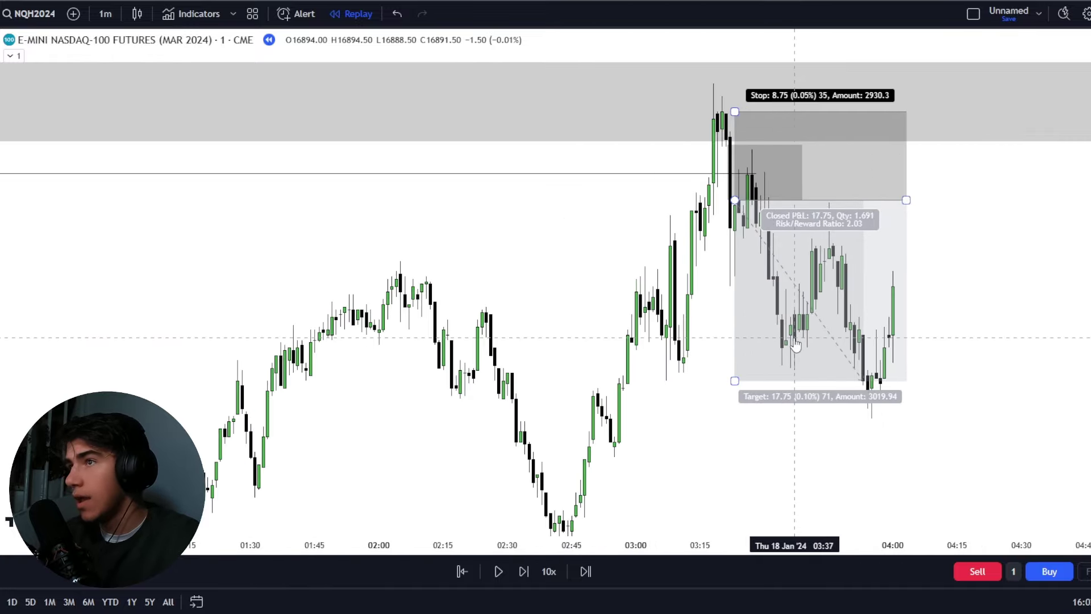
text(15)
key(Return)
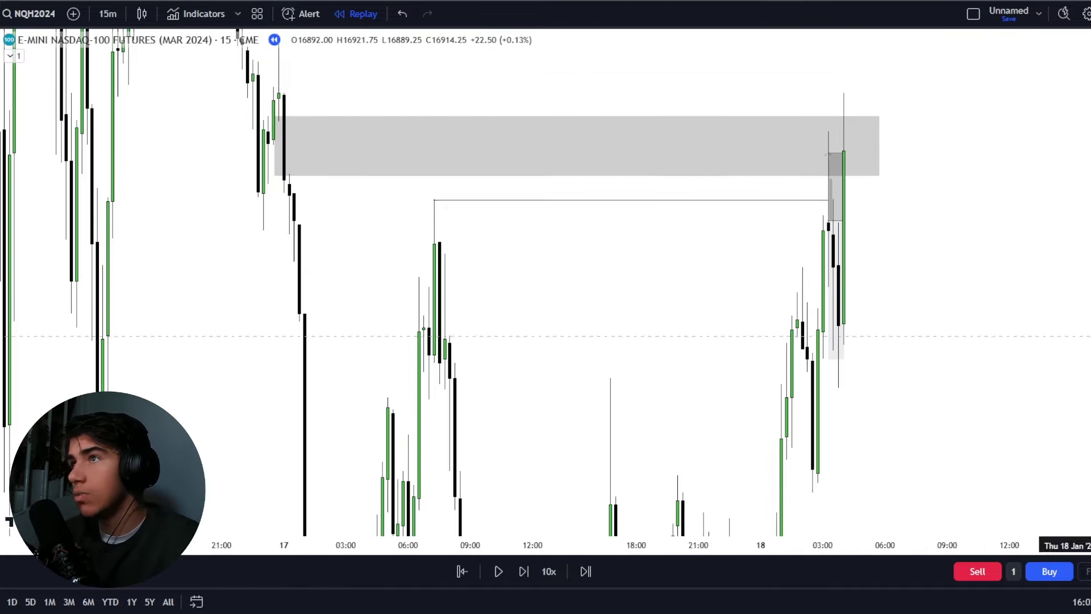
drag(589, 290, 633, 273)
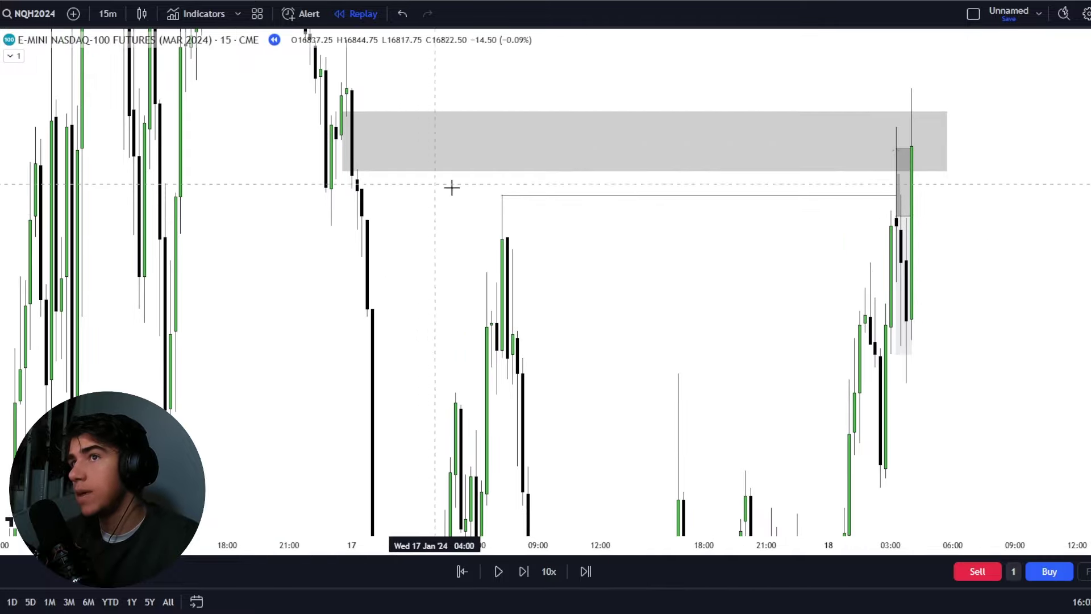
click(499, 195)
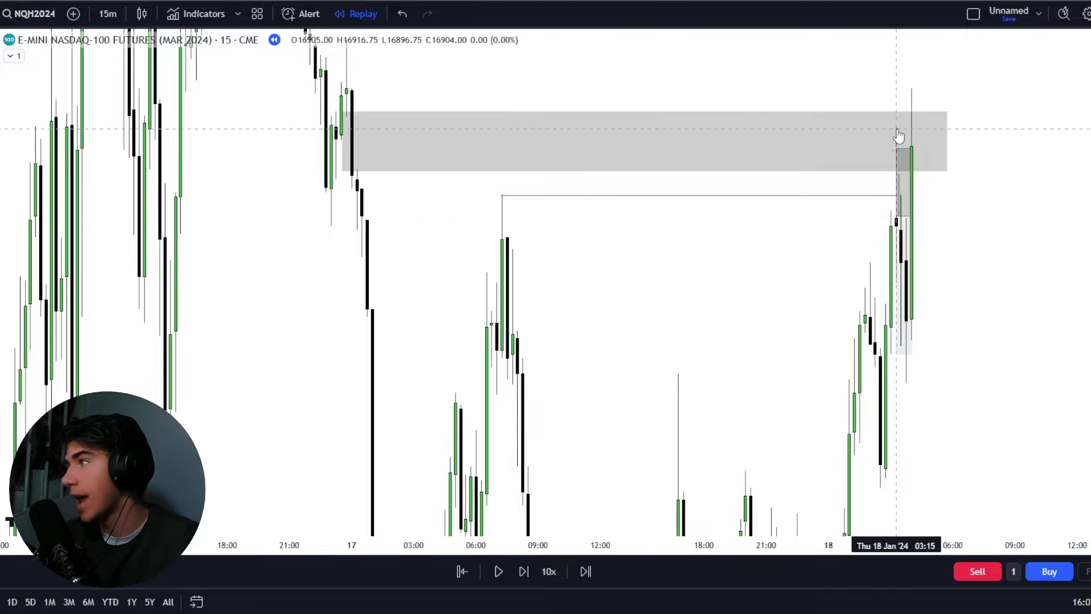
scroll(851, 239, up, 1)
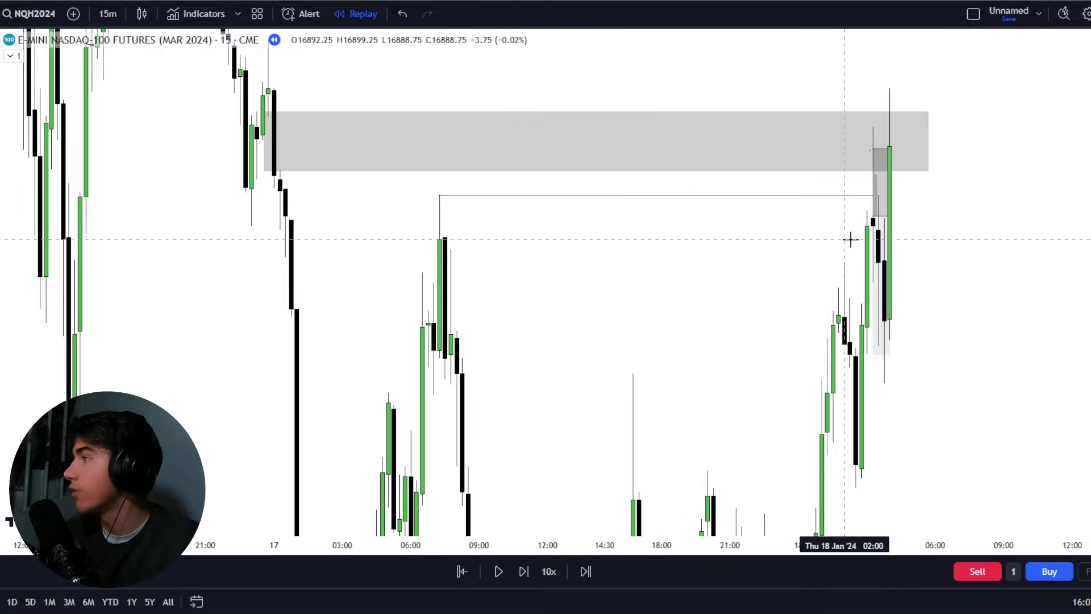
scroll(868, 249, up, 3)
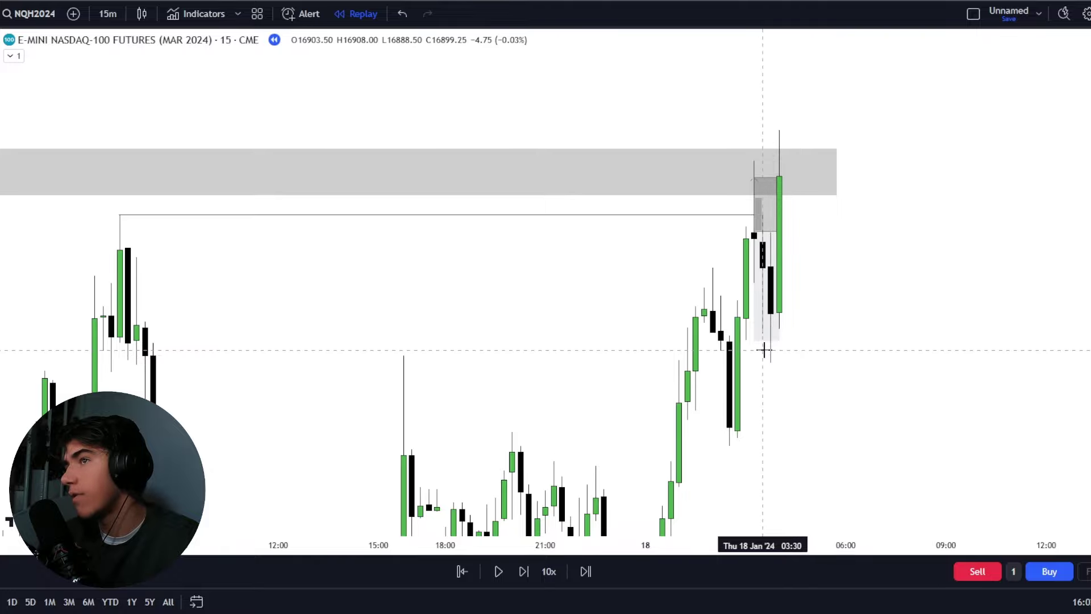
scroll(870, 384, down, 5)
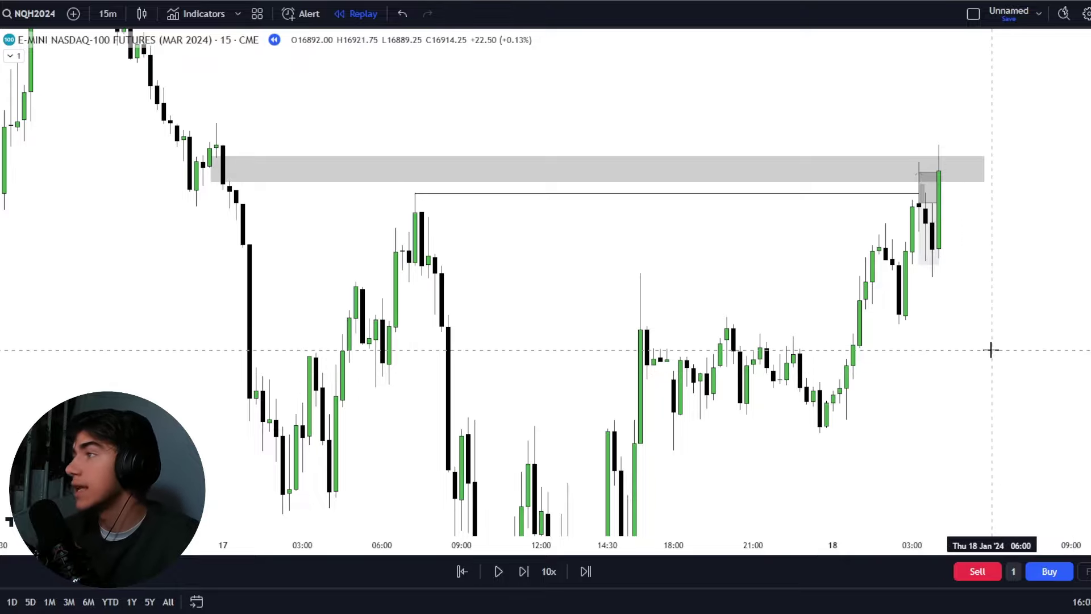
drag(1088, 283, 1088, 310)
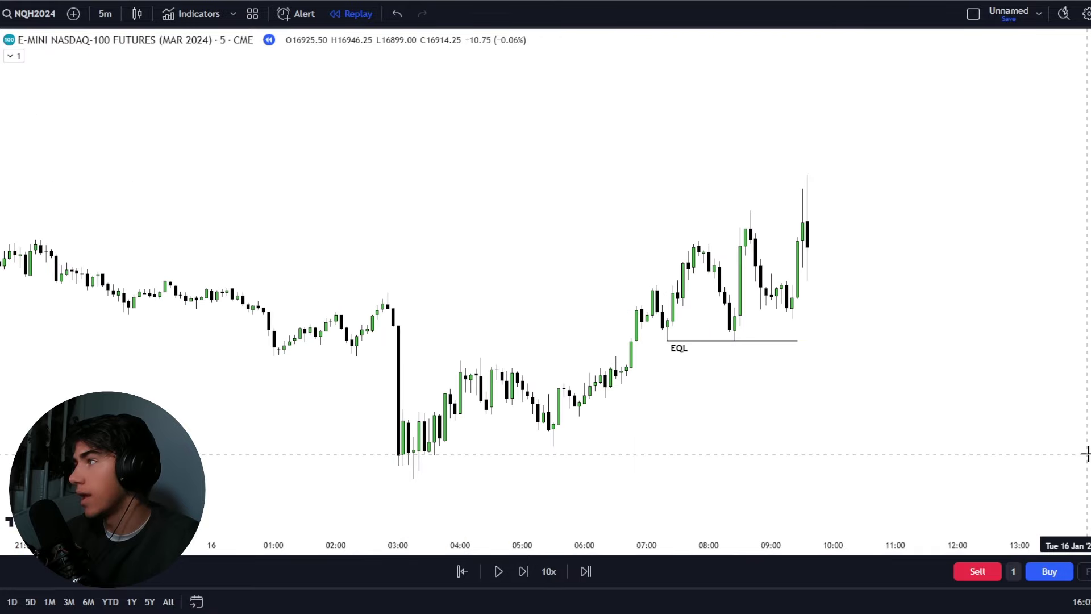
Draw a grey zone just beneath the EQL line on the 5-minute chart, from about 06:45 to 12:10.
scroll(954, 414, up, 1)
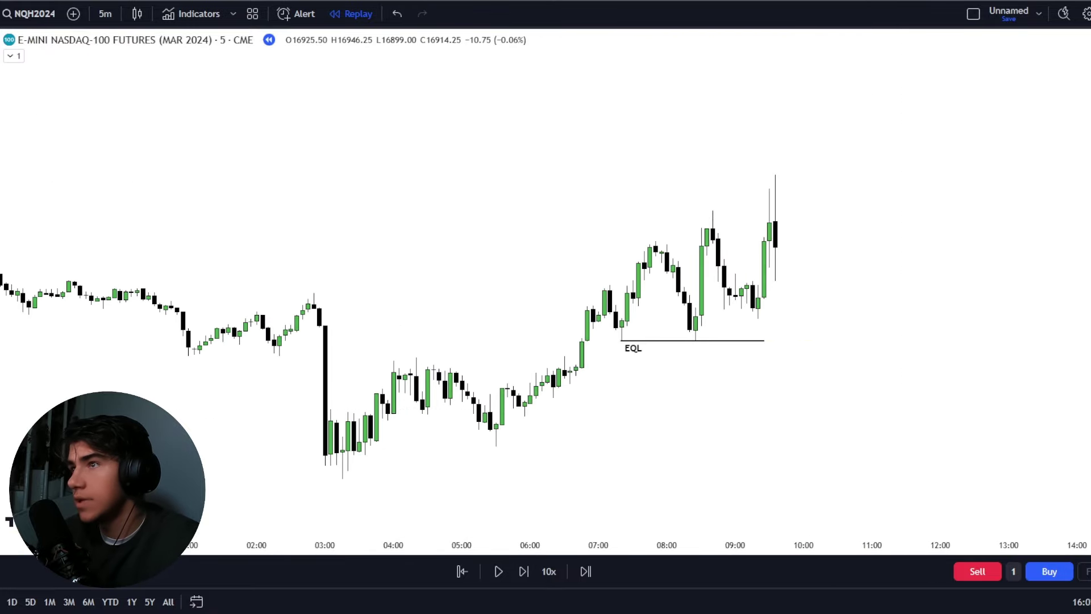
drag(1090, 414, 1090, 364)
drag(747, 420, 726, 407)
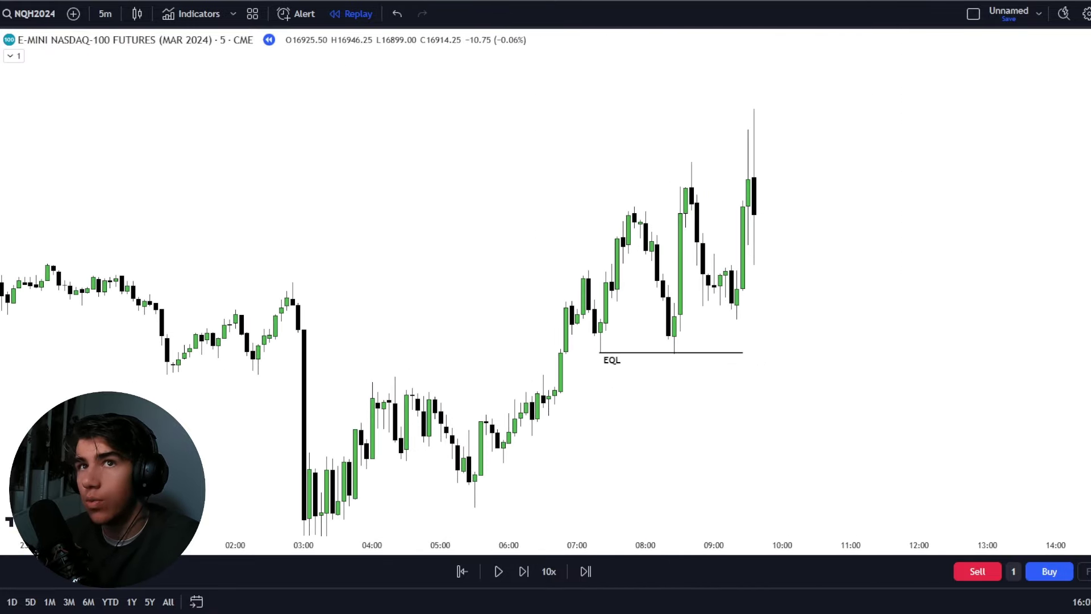
mouse_move(550, 388)
mouse_down()
mouse_move(862, 354)
mouse_move(934, 387)
mouse_up()
click(703, 409)
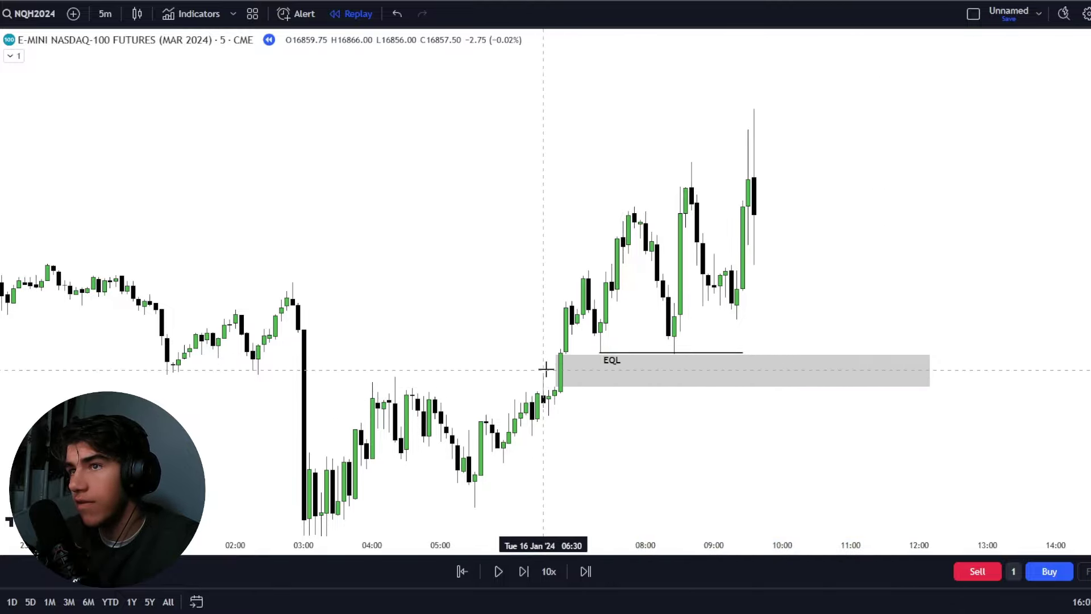
Draw a horizontal line from the 15 January 07:10 high to 09:05 on 16 January.
scroll(680, 437, up, 1)
scroll(683, 439, down, 2)
scroll(974, 415, down, 5)
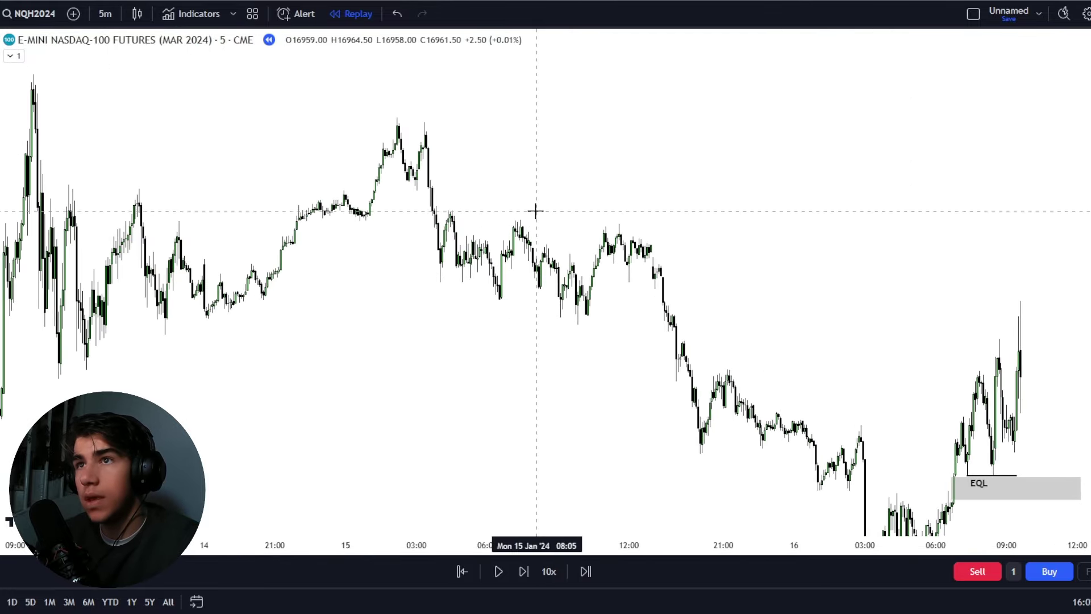
drag(515, 220, 1008, 273)
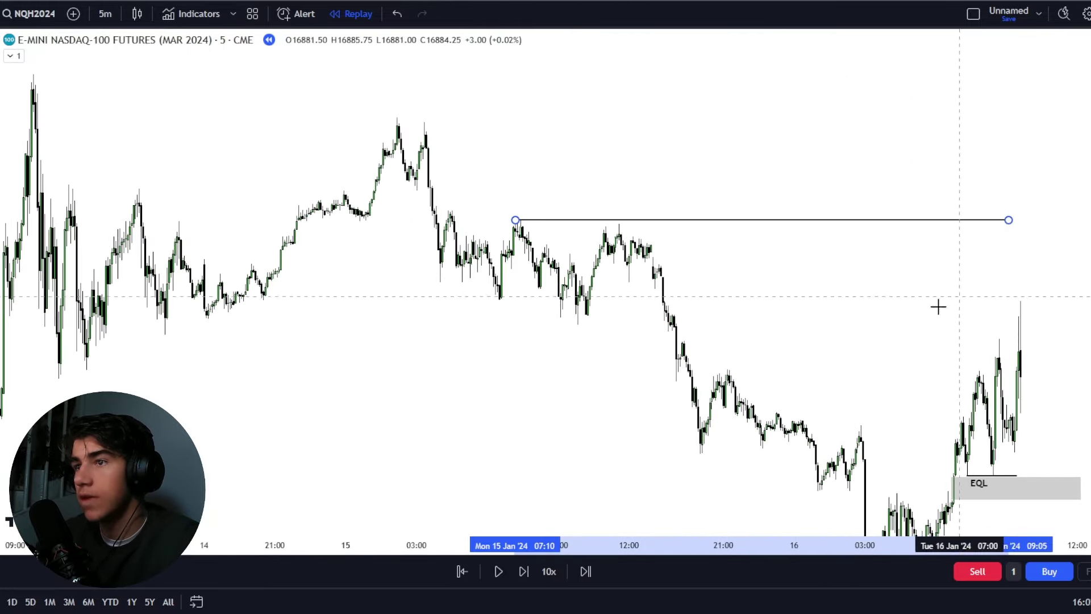
Place a long position with its entry on the EQL line, starting at about 08:45 on 16 January.
scroll(655, 322, up, 5)
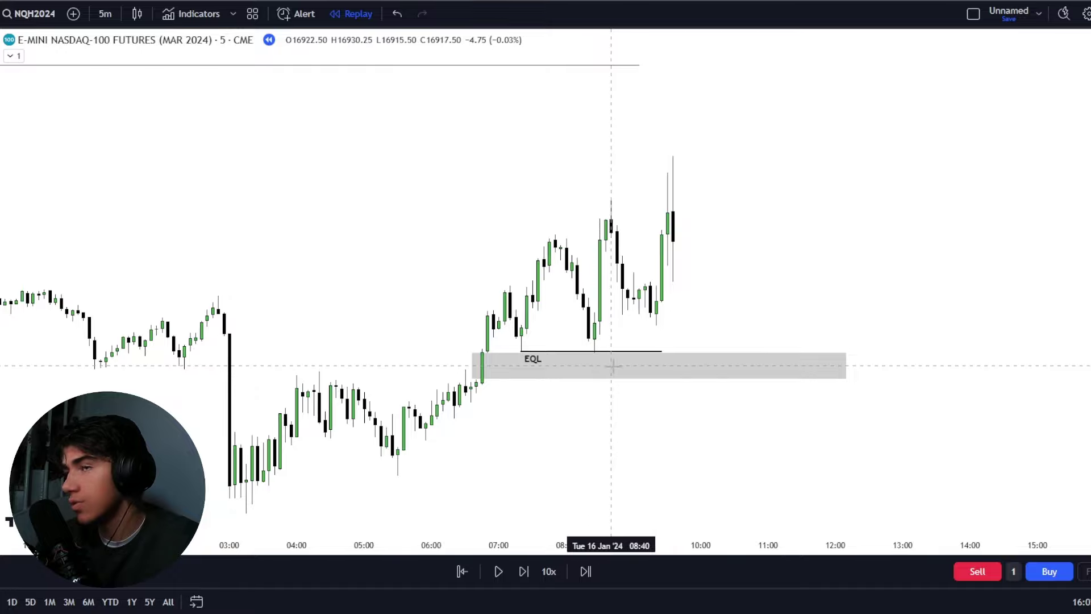
click(427, 316)
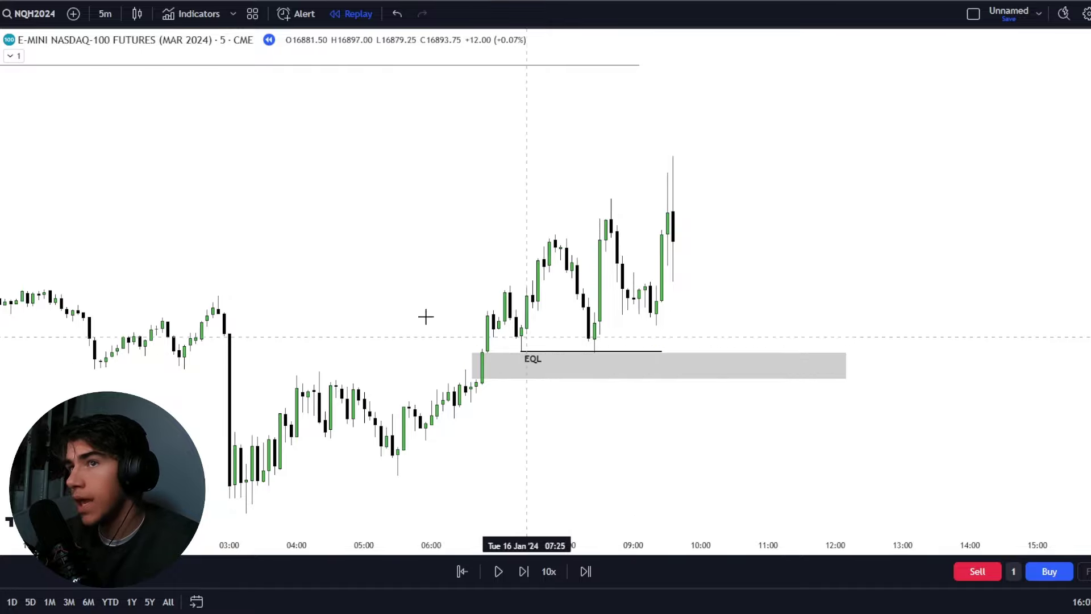
click(2, 152)
click(74, 156)
click(616, 351)
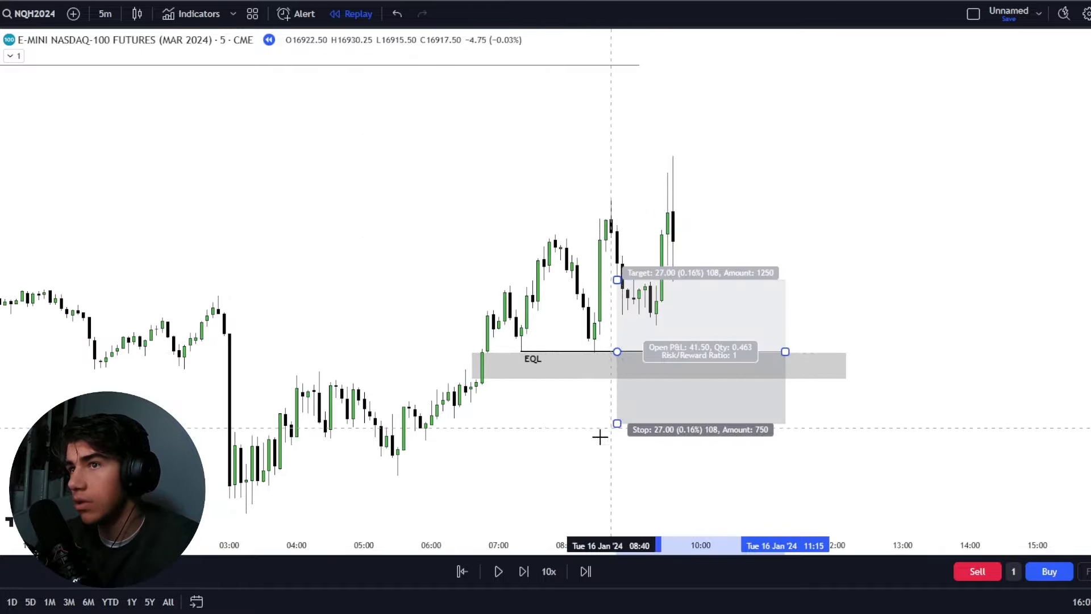
click(600, 437)
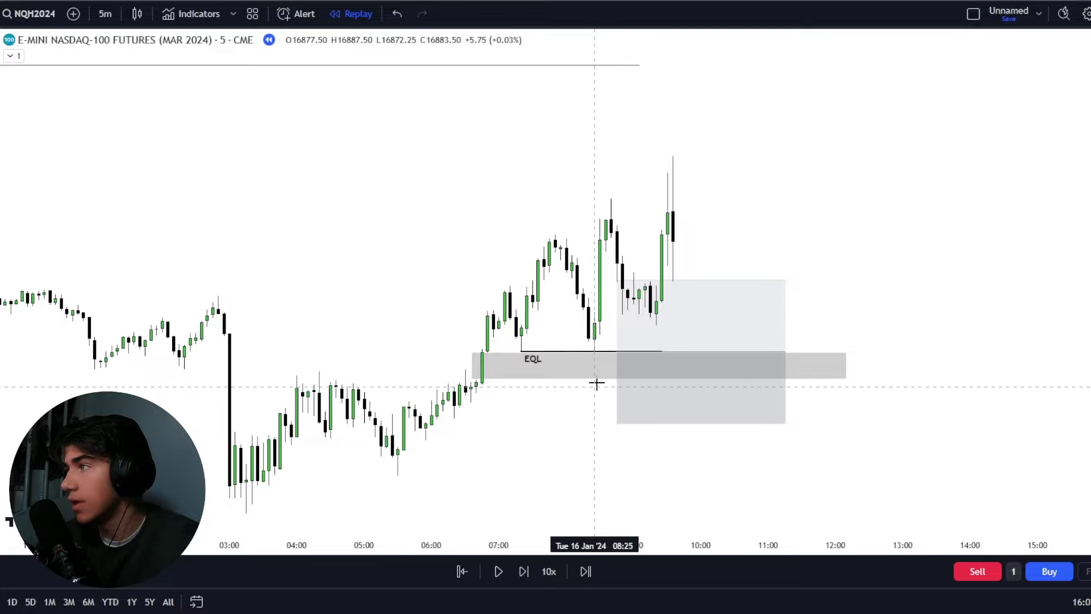
Set the long position's stop to about 33 points and target to about 108.50 points at the upper line, extending it to about 11:35.
click(627, 417)
drag(618, 423, 617, 439)
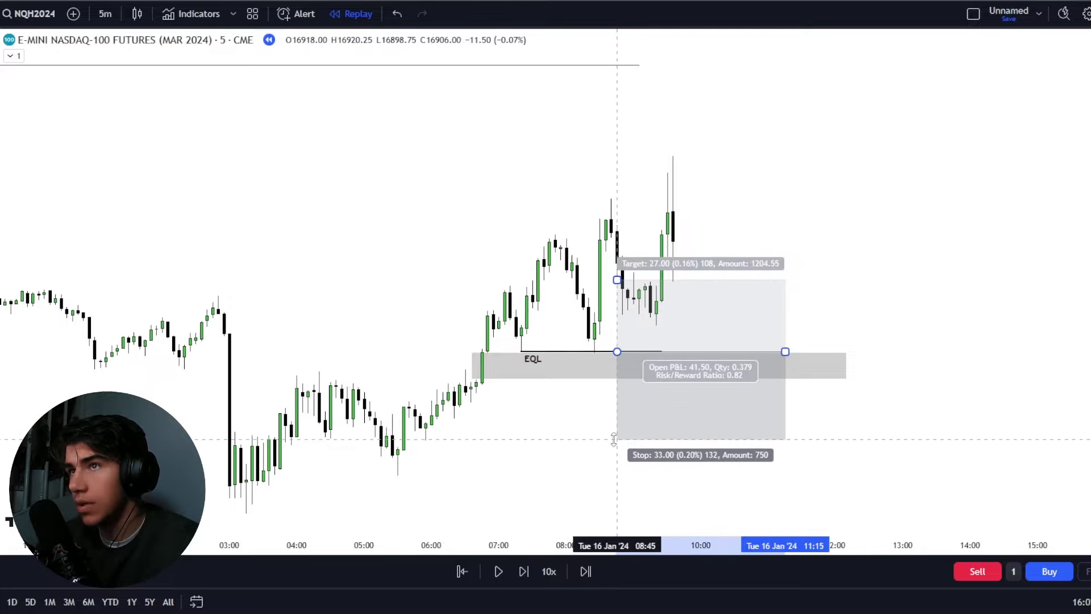
drag(498, 219, 443, 288)
drag(562, 351, 573, 136)
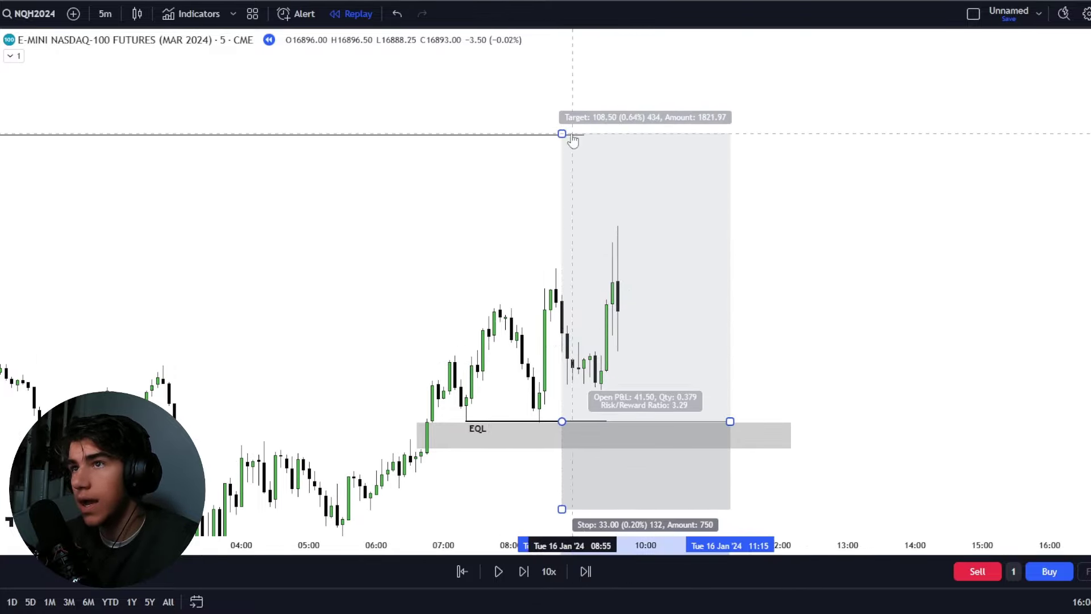
drag(803, 356, 803, 281)
drag(729, 346, 751, 346)
click(811, 397)
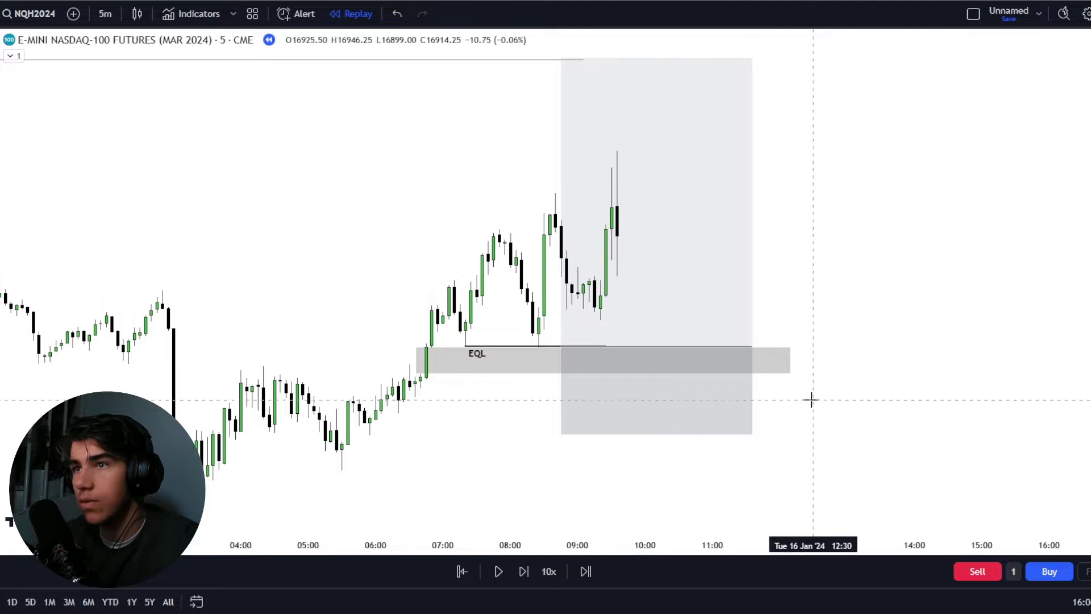
Advance the 5-minute replay candle by candle to 10:25.
click(524, 571)
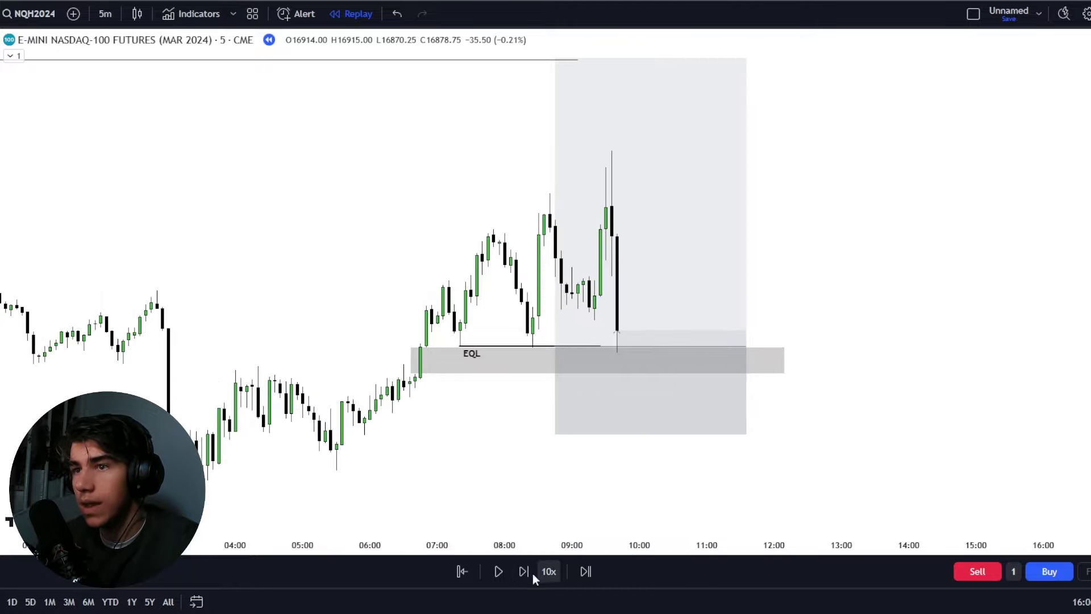
click(524, 571)
click(525, 571)
click(525, 572)
click(526, 572)
click(526, 572)
click(526, 572)
click(526, 571)
click(527, 572)
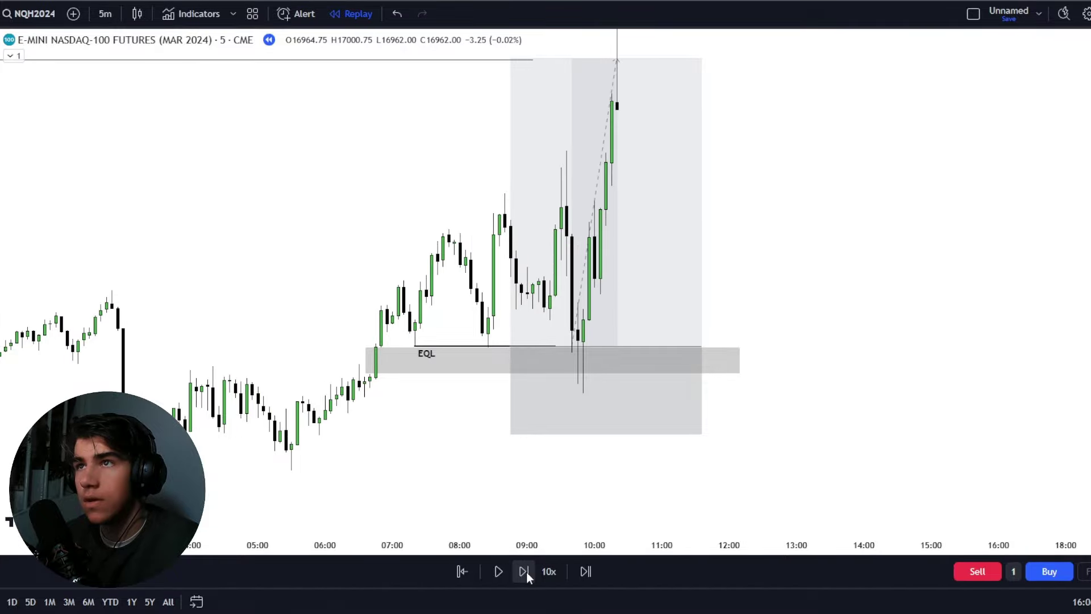
click(526, 572)
Examine the price action around the EQL line and grey zone, and the long position relative to the Buyside Liquidity line.
scroll(791, 372, down, 2)
scroll(981, 390, down, 5)
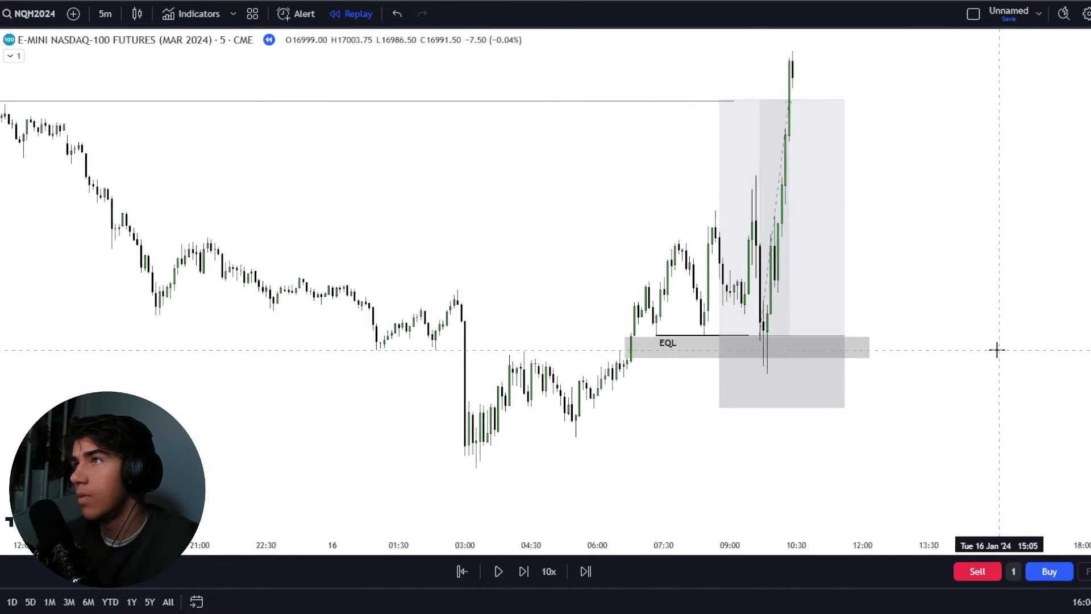
scroll(640, 312, up, 5)
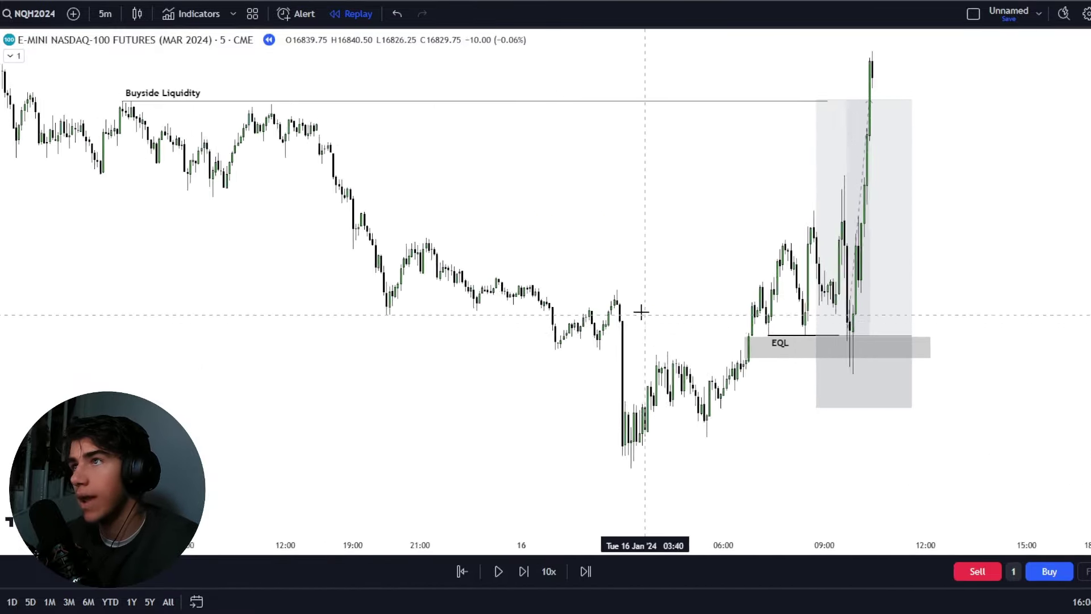
scroll(299, 185, up, 7)
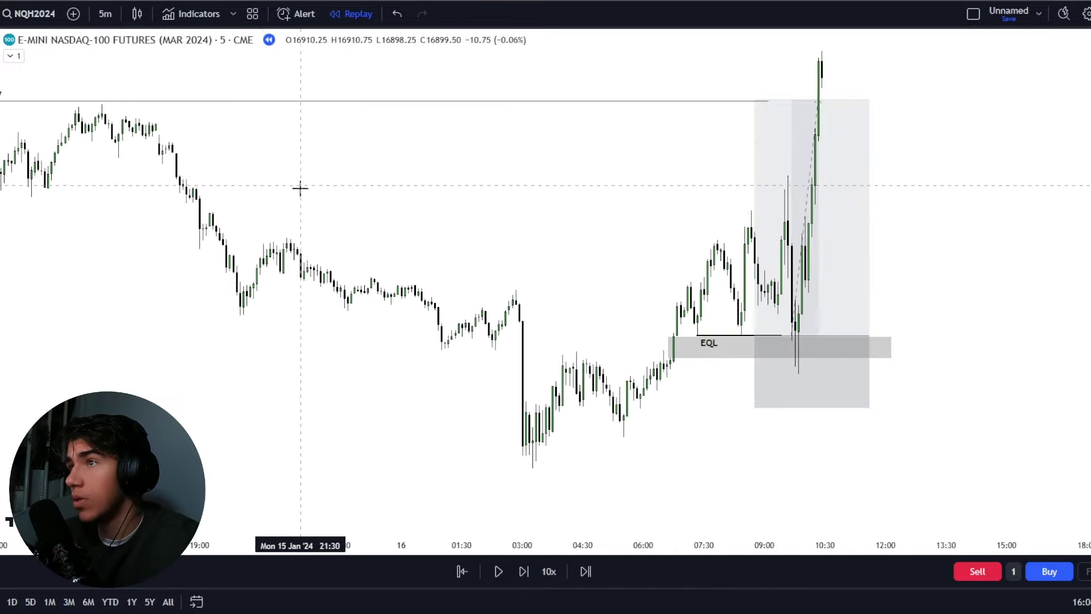
drag(288, 216, 432, 190)
scroll(574, 257, up, 2)
drag(1087, 427, 1086, 290)
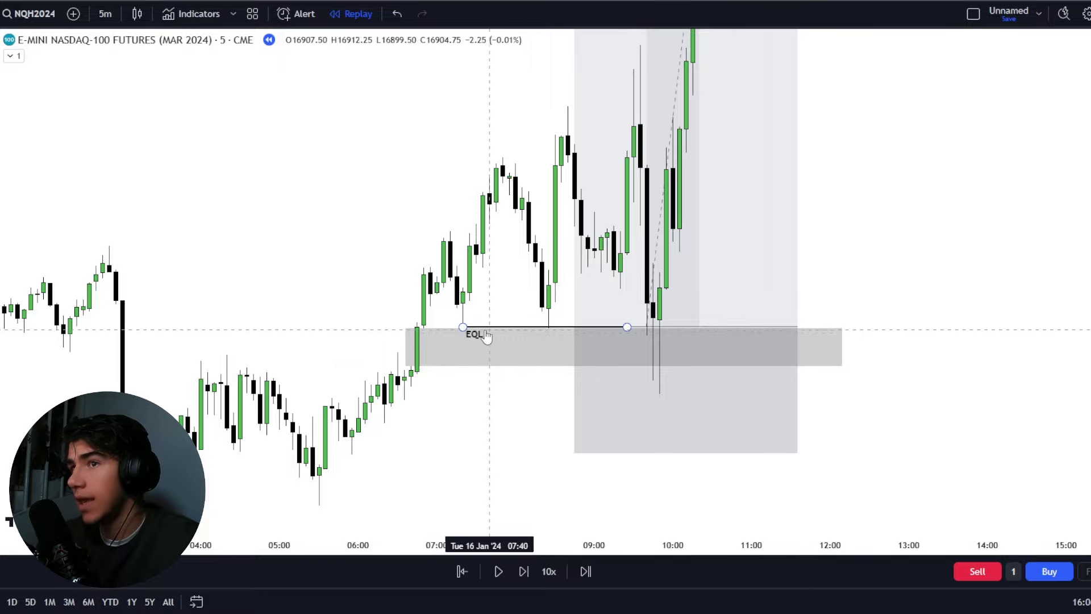
scroll(541, 389, left, 5)
scroll(541, 390, down, 2)
scroll(625, 348, up, 2)
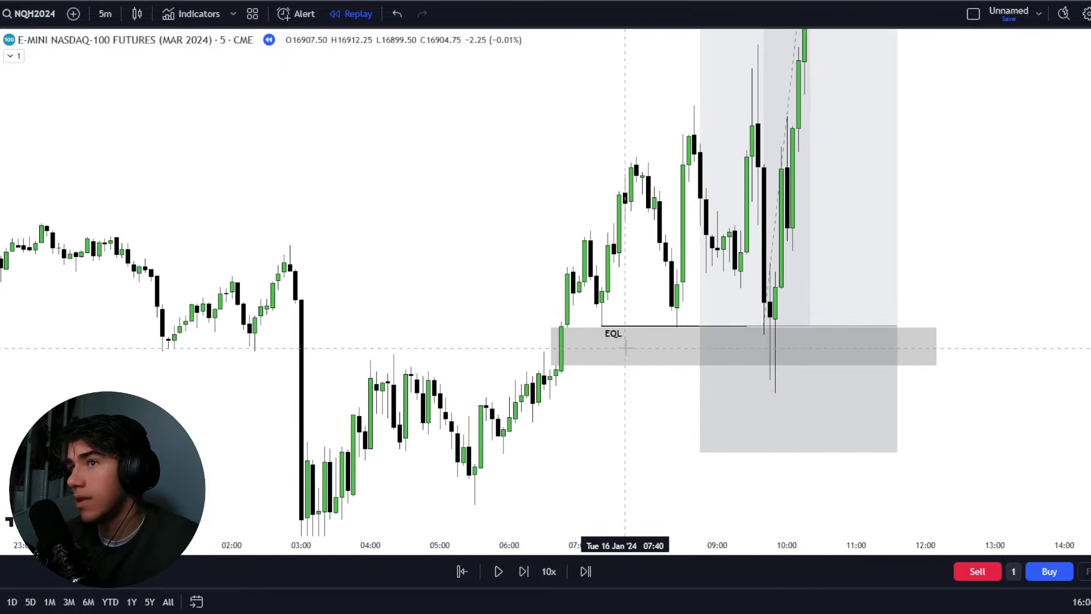
click(744, 327)
click(659, 294)
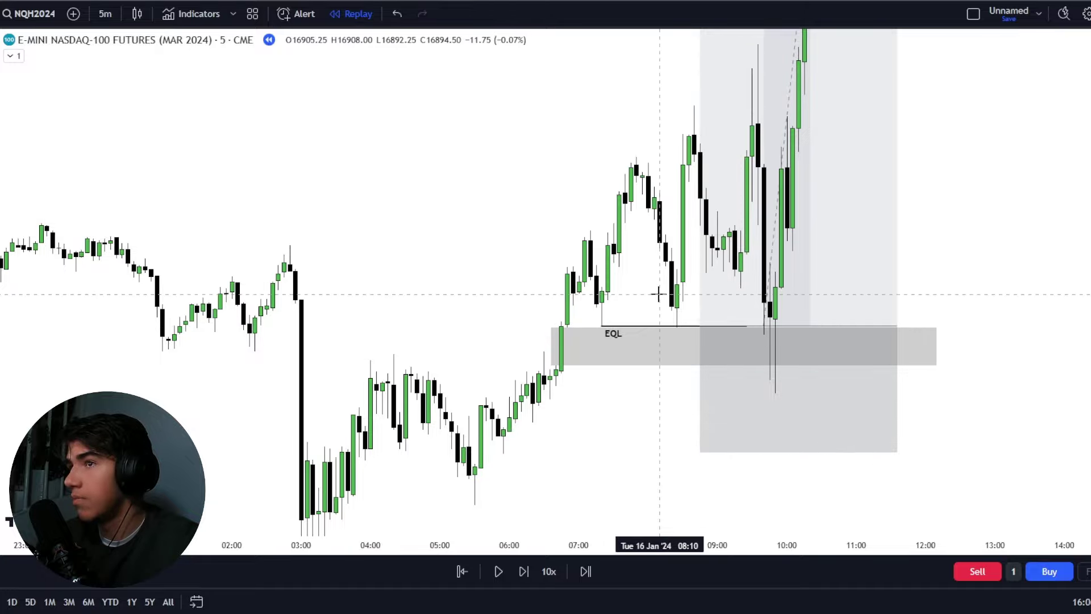
Rewind the replay to the 09:45 candle with the long position removed, and switch the chart to the 1-minute timeframe.
drag(974, 211, 1008, 220)
scroll(923, 455, up, 1)
click(883, 297)
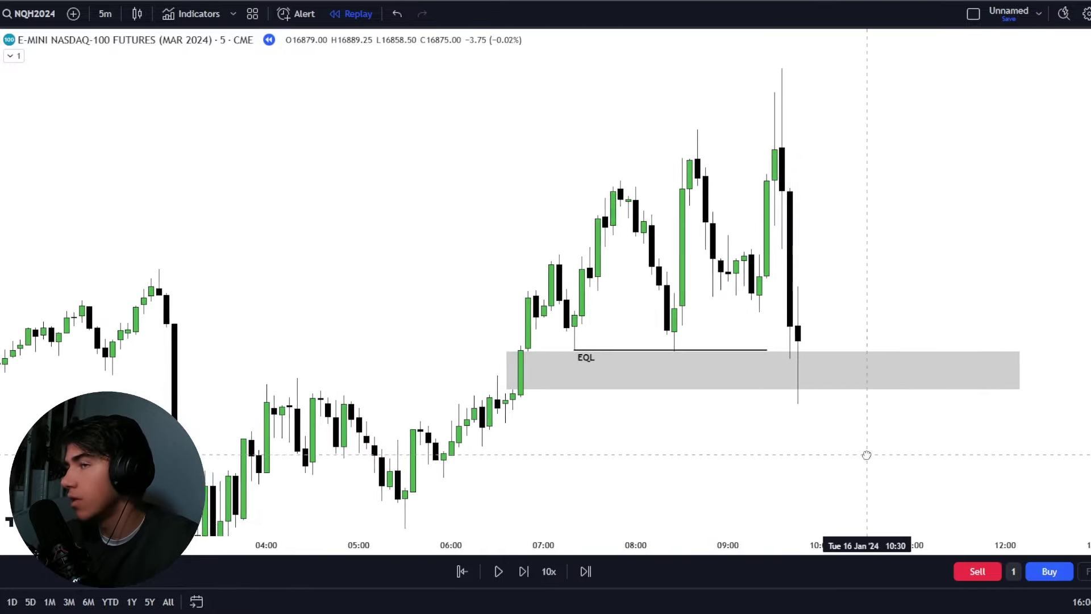
scroll(1067, 390, up, 3)
text(1)
key(Return)
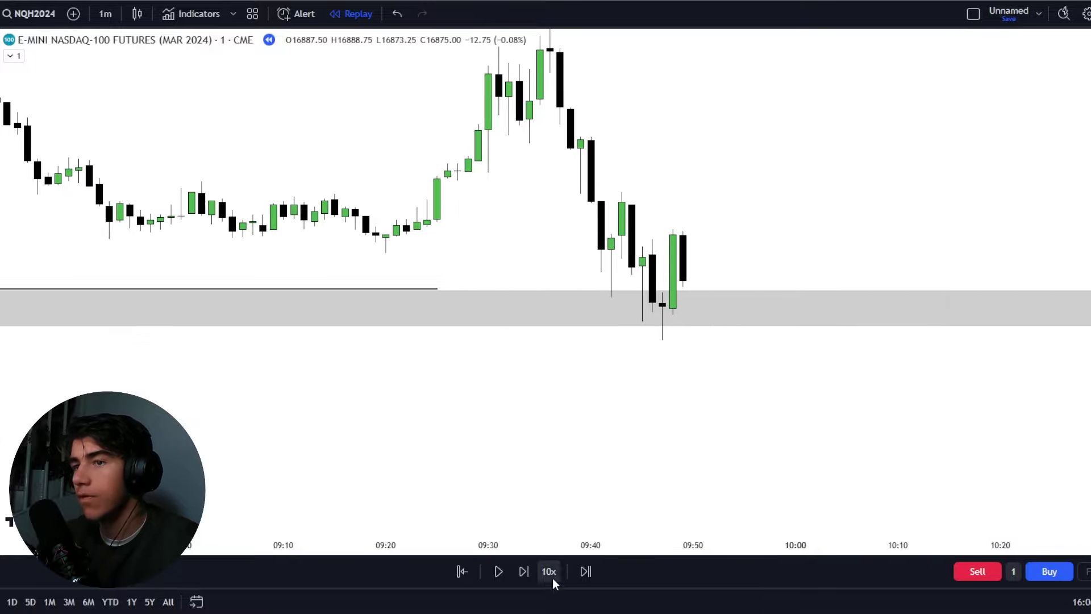
Advance the 1-minute replay to 09:51 and examine the candles at the grey zone and EQL line.
click(518, 571)
click(518, 572)
scroll(630, 441, down, 5)
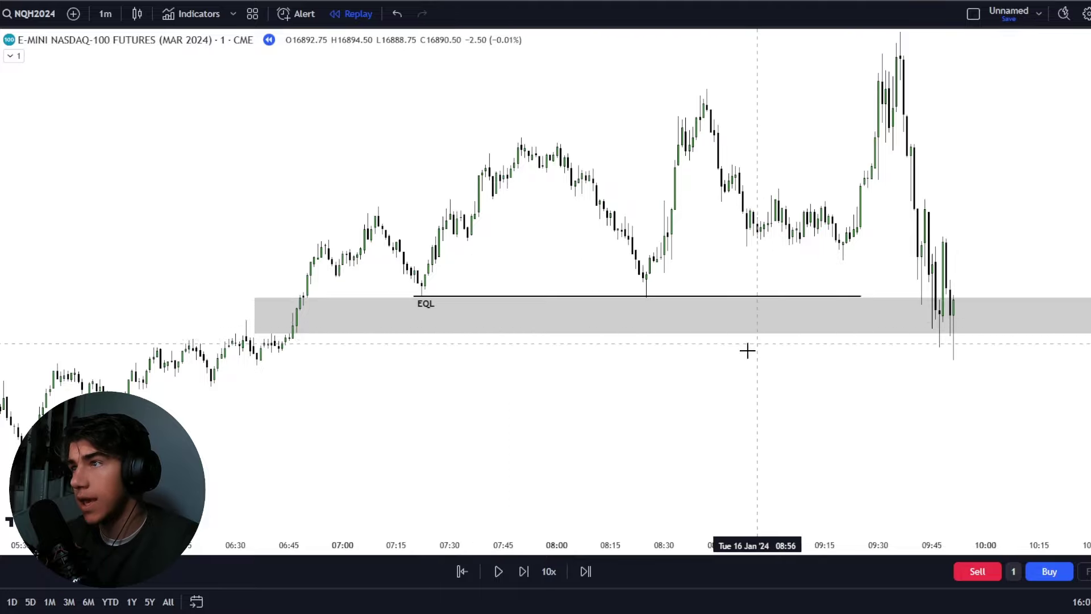
scroll(745, 348, up, 5)
scroll(834, 350, up, 2)
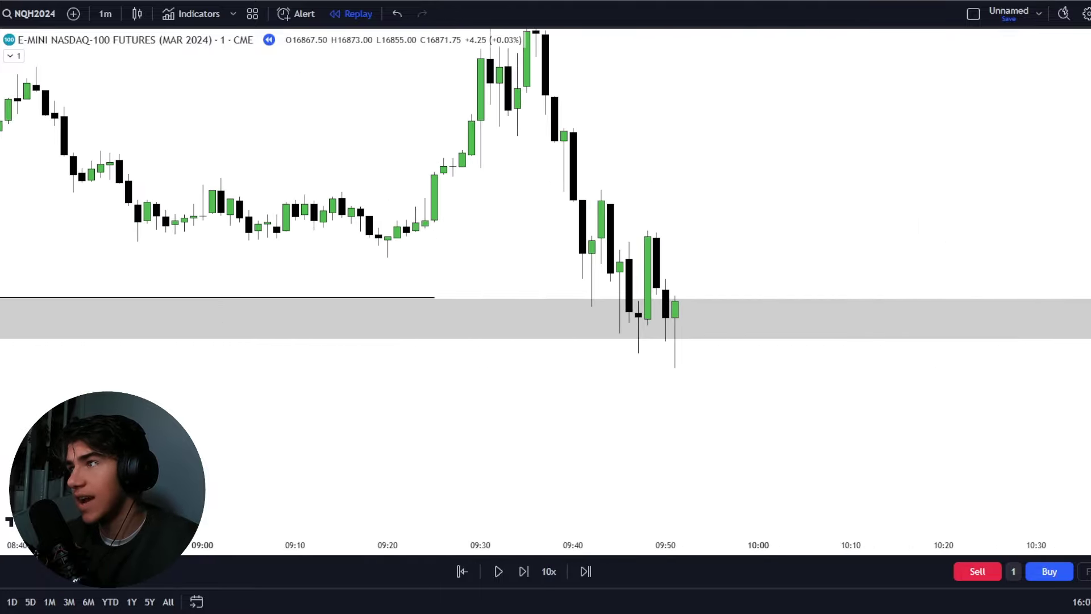
Draw a short horizontal line from the 09:47 low to the 09:51 candle, just beneath the grey zone.
scroll(755, 402, up, 2)
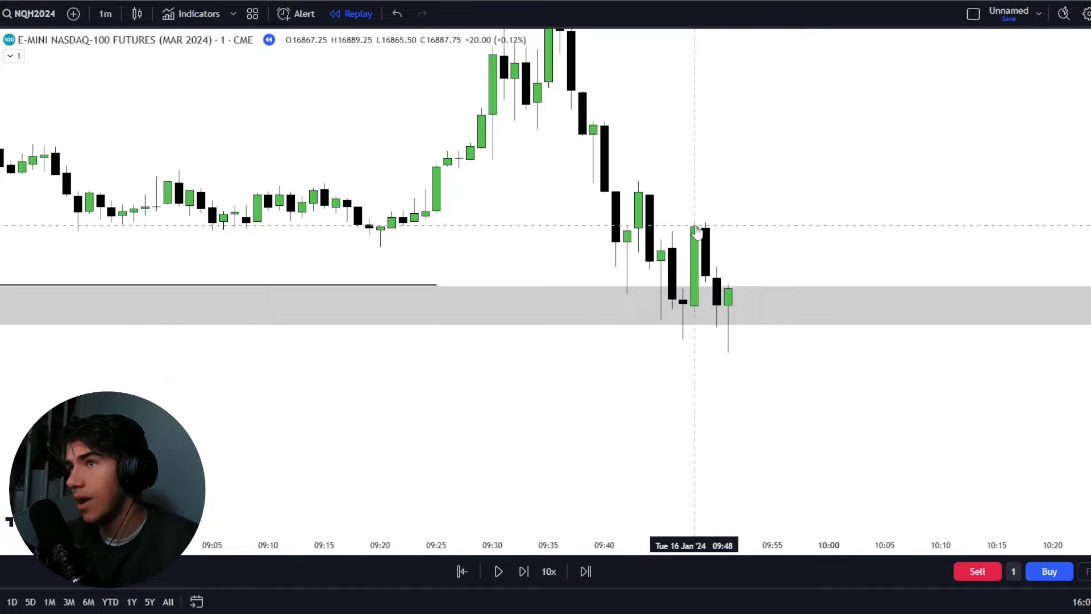
click(683, 340)
click(721, 351)
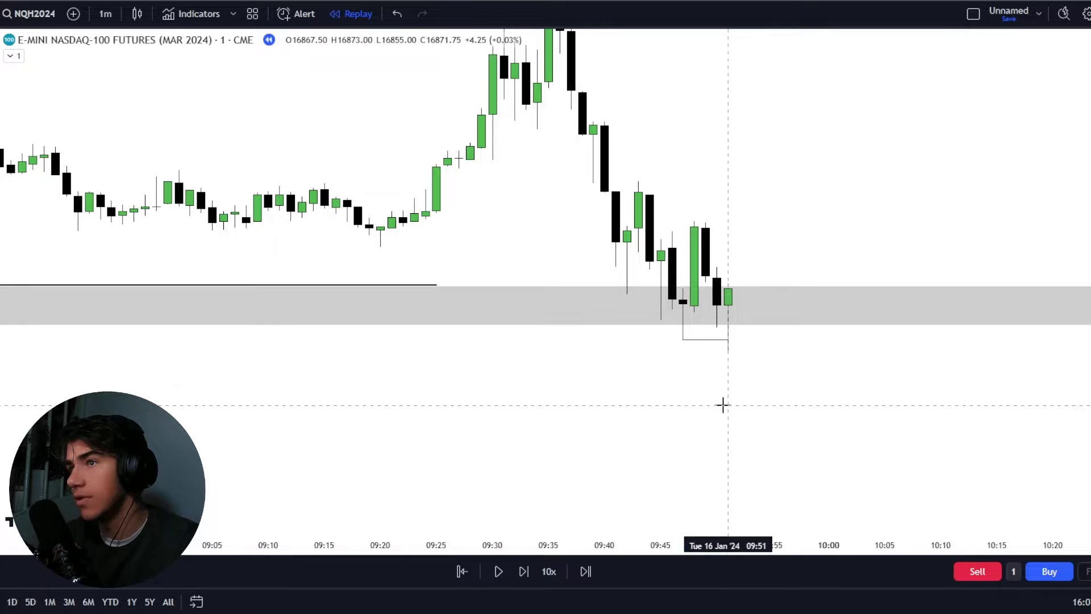
Advance the 1-minute replay candle by candle to 09:56.
click(526, 573)
click(525, 573)
click(525, 573)
click(527, 574)
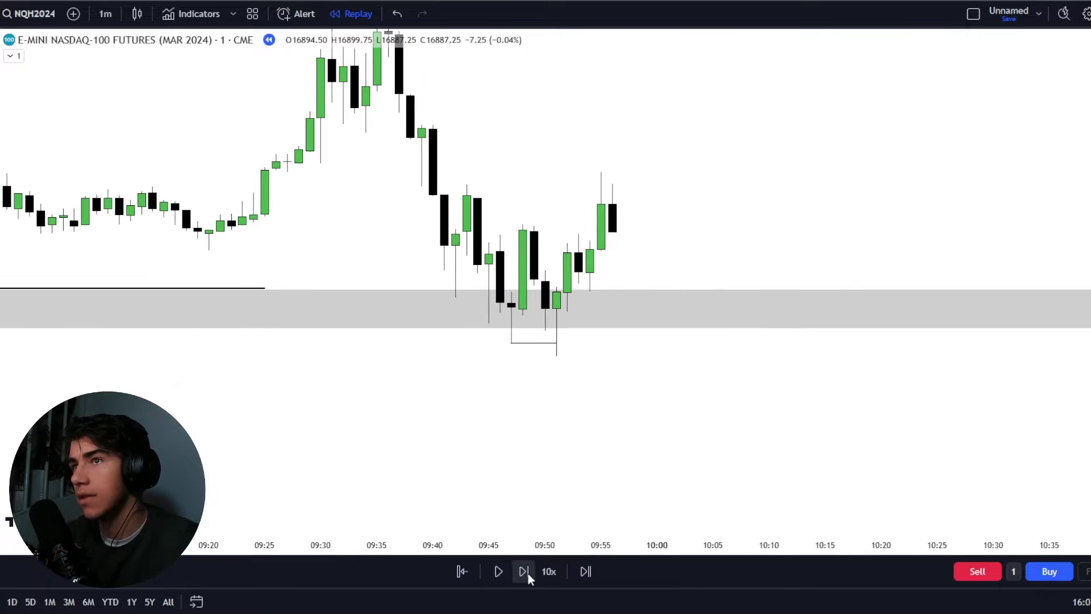
Draw a horizontal trend line from the 09:48 high to about 10:04.
drag(792, 406, 760, 475)
scroll(760, 475, down, 1)
click(2, 67)
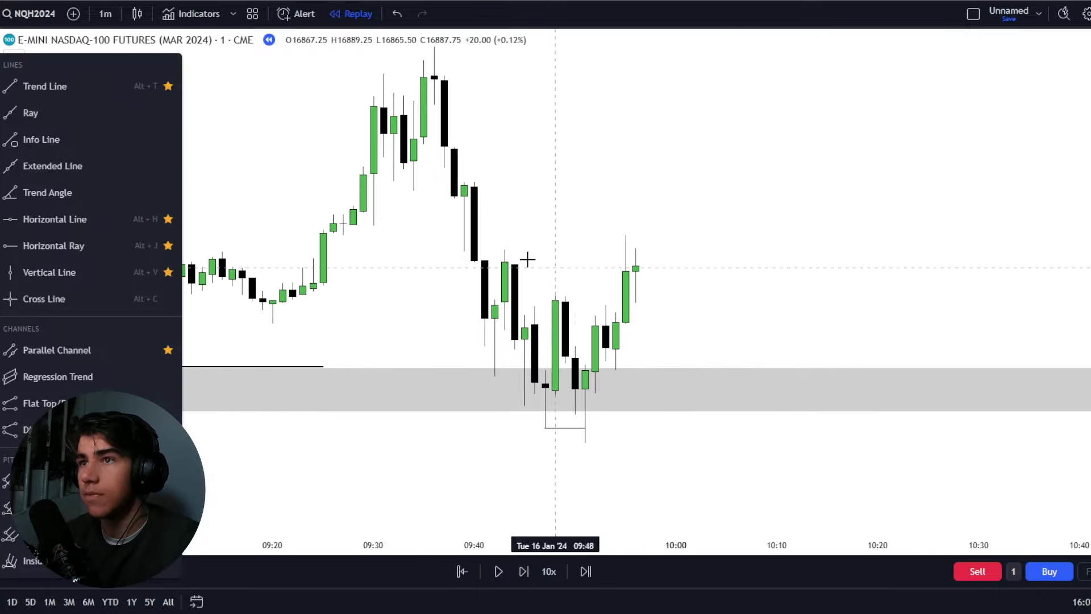
click(32, 89)
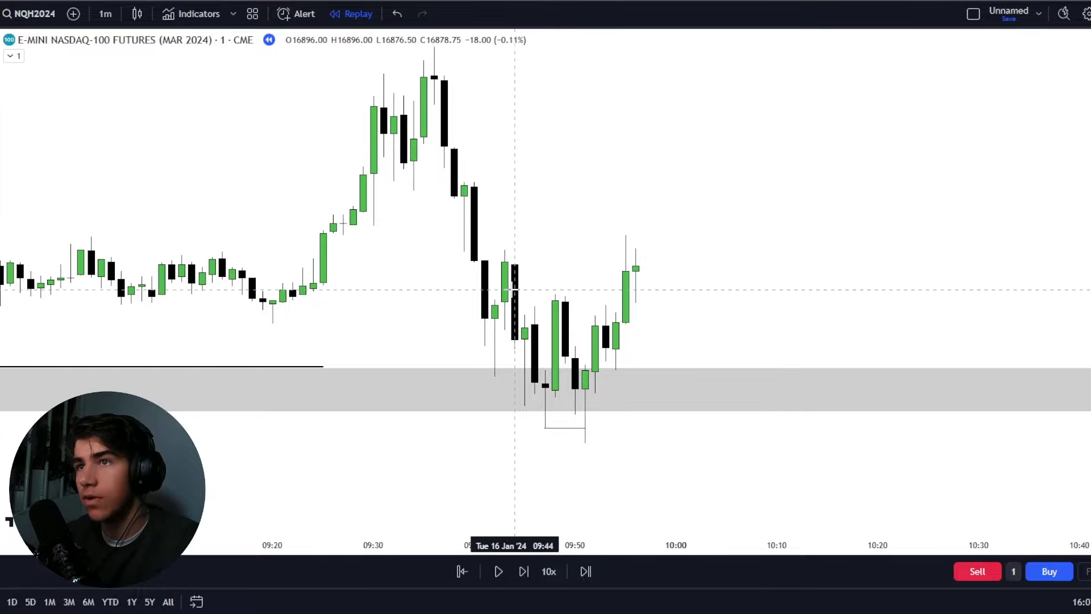
click(555, 295)
click(716, 295)
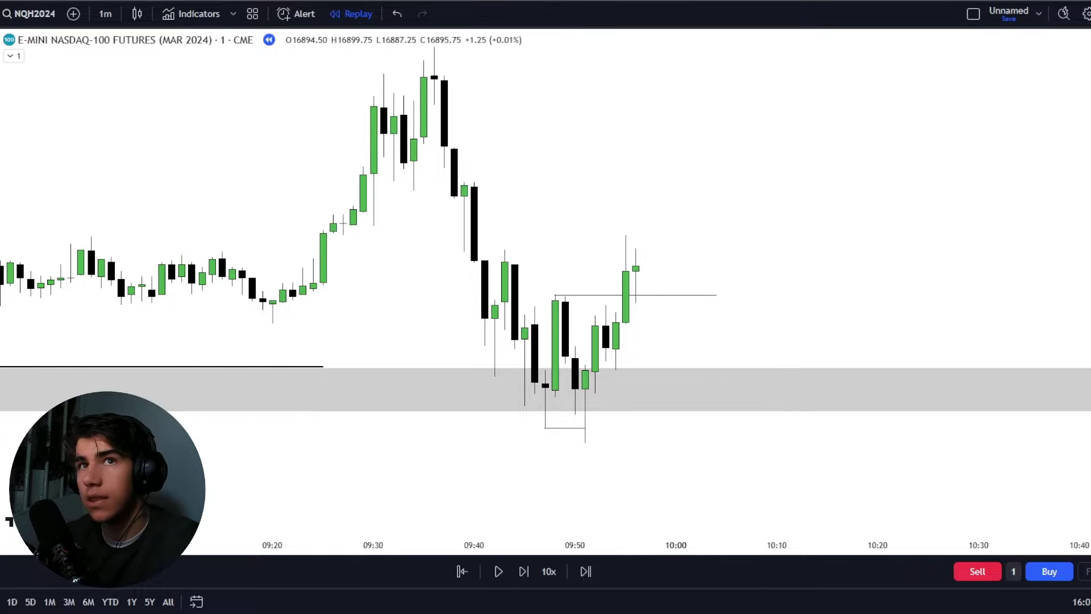
Place a long position on the 09:48 high's line, from 09:53 to about 10:23, with an 18.75-point stop and a 57.25-point target.
click(2, 158)
click(626, 297)
drag(626, 297, 605, 295)
drag(705, 182, 624, 266)
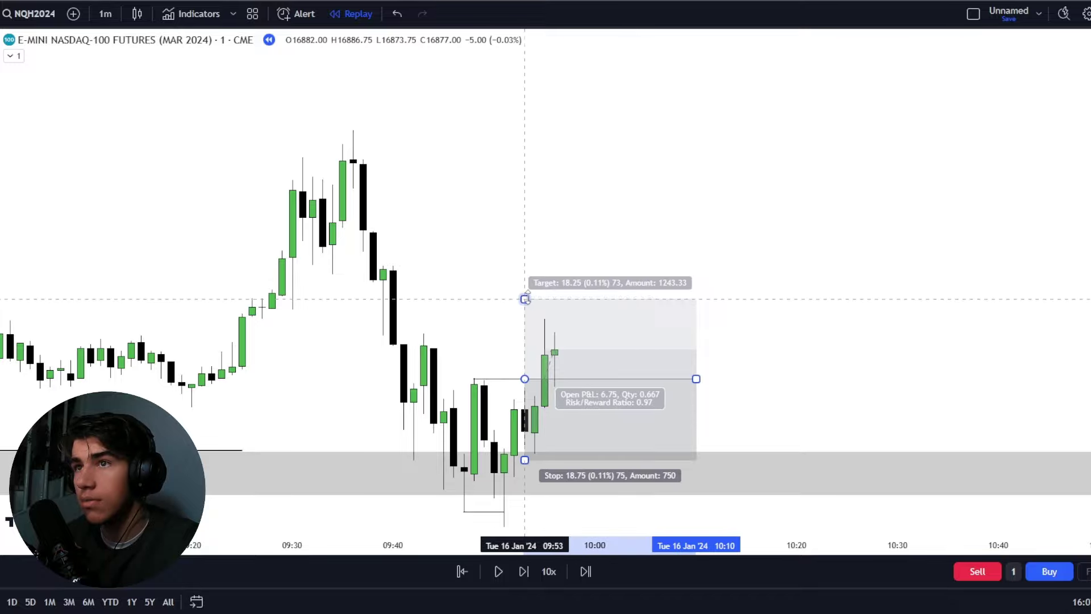
drag(567, 298, 568, 129)
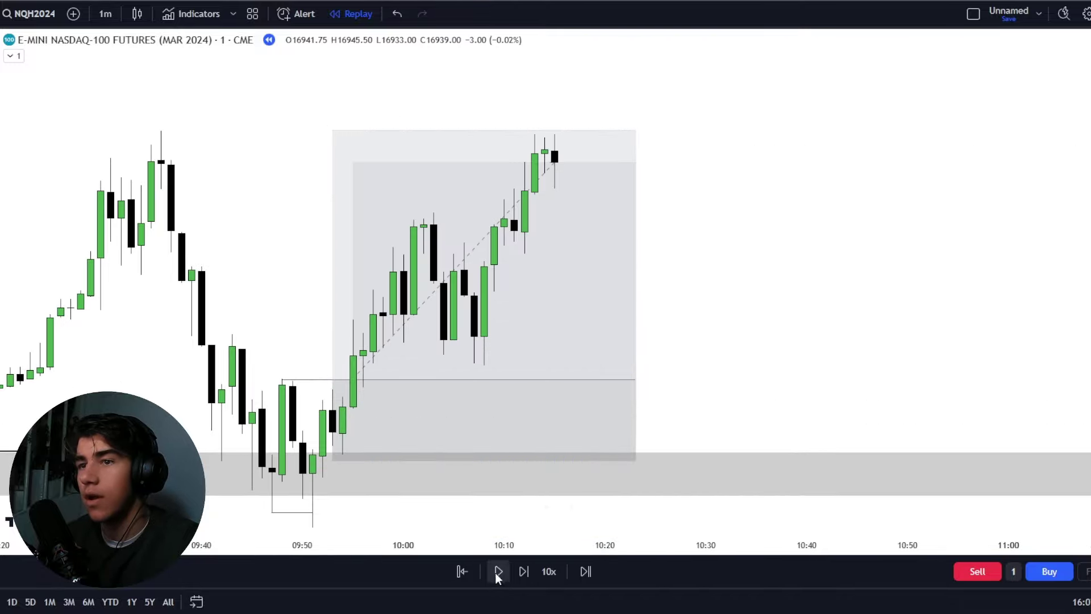
Advance the 1-minute replay to 10:18, beyond the long position's target.
click(523, 572)
click(523, 573)
click(523, 572)
Examine the long position's risk/reward and its entry relative to the EQL line and grey zone.
scroll(813, 330, down, 2)
scroll(813, 330, down, 4)
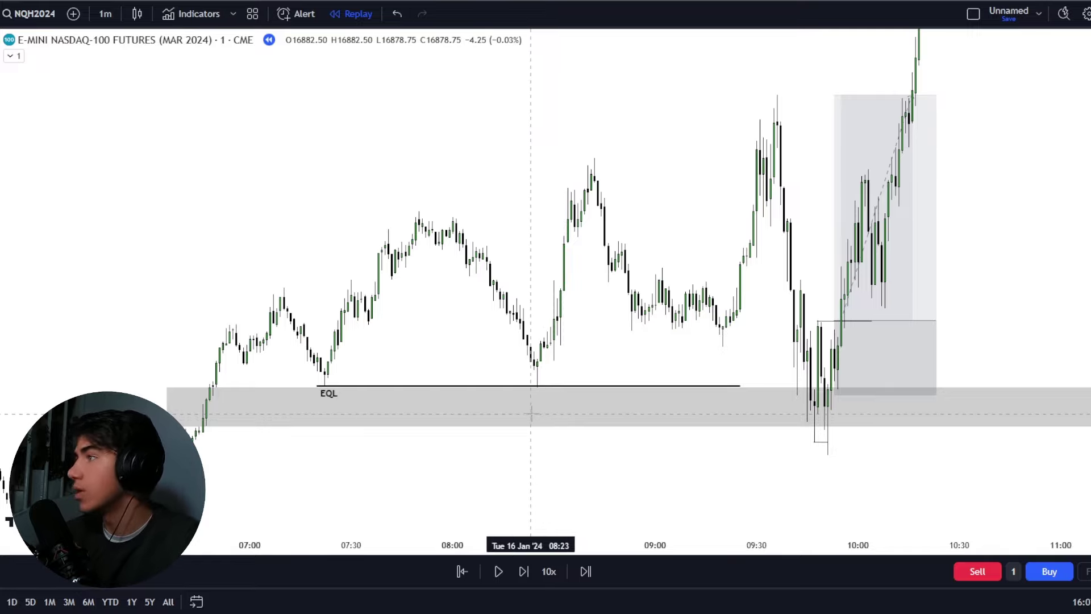
scroll(681, 358, up, 1)
click(829, 306)
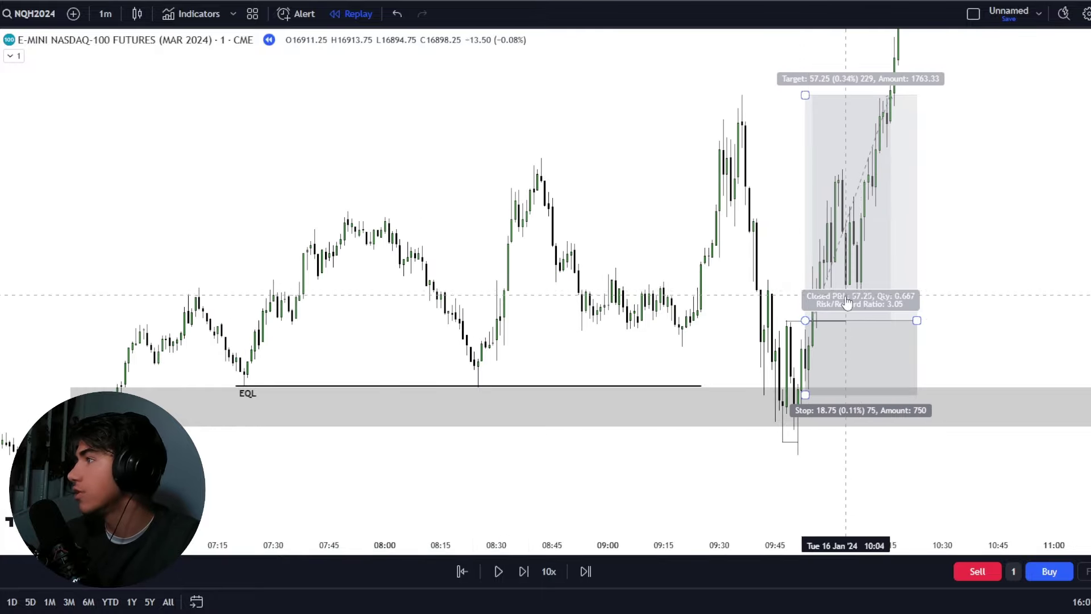
scroll(954, 347, up, 1)
click(954, 347)
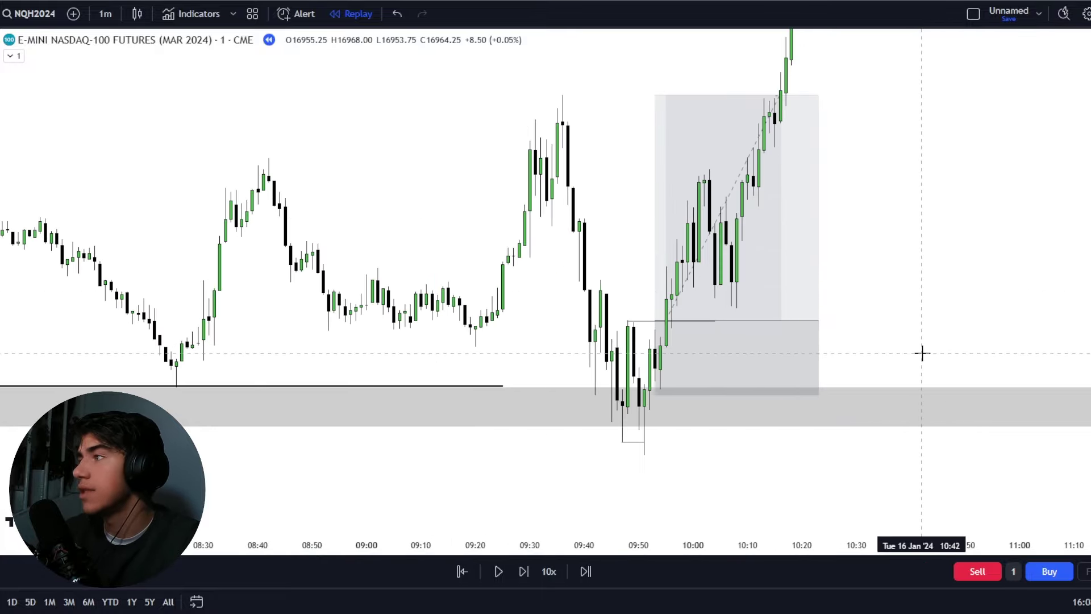
scroll(1059, 294, down, 2)
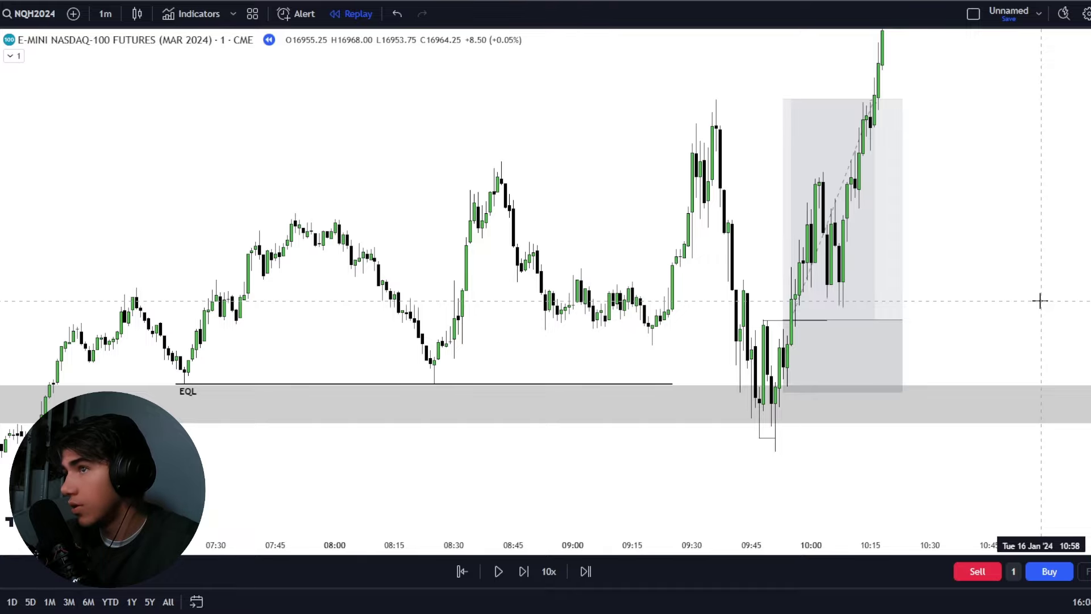
scroll(1028, 301, down, 2)
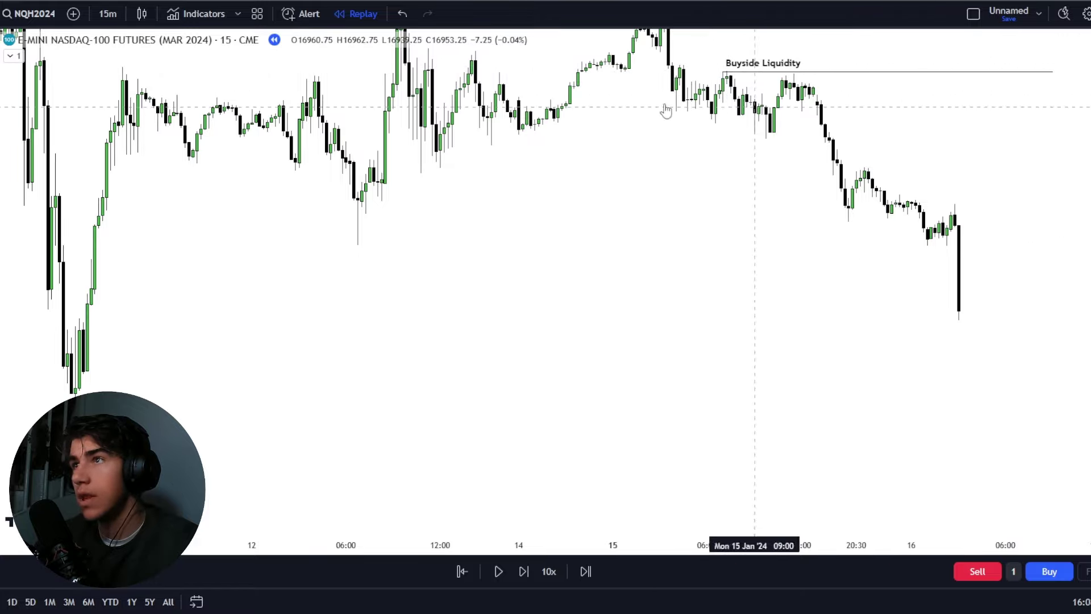
Draw a descending trend line labelled LRLR on the 15-minute chart, from the 15 January 21:15 high to the 16 January 02:45 high.
key(alt+t)
click(869, 170)
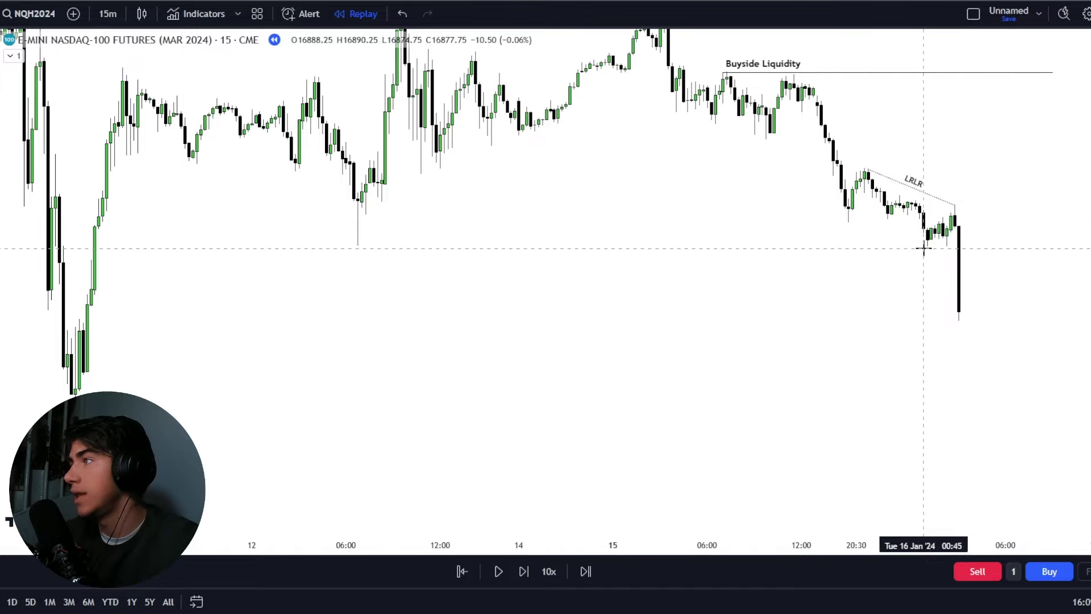
drag(933, 115, 923, 141)
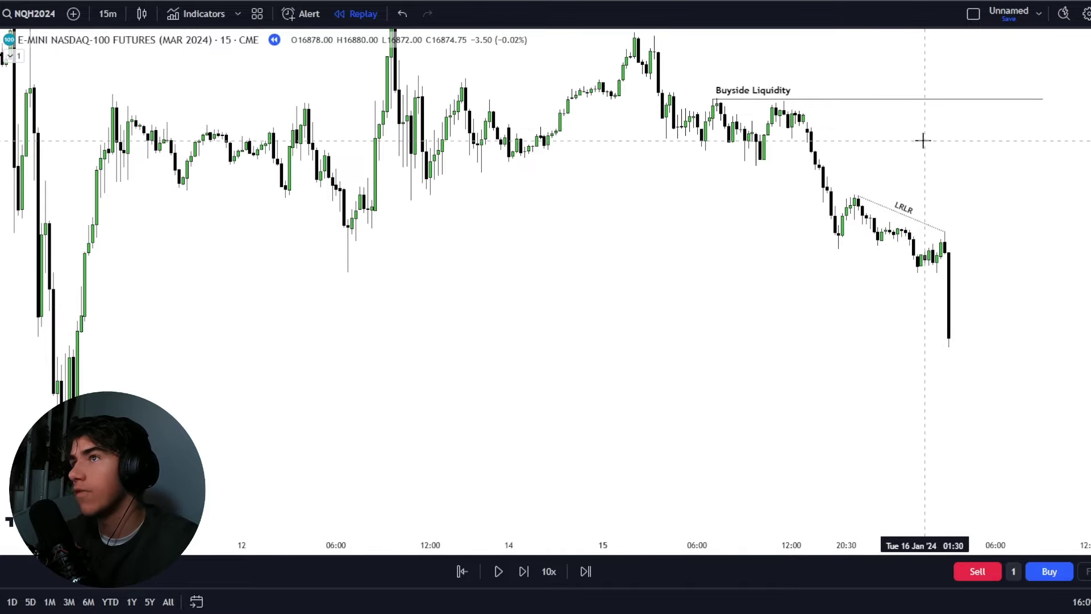
drag(672, 313, 677, 282)
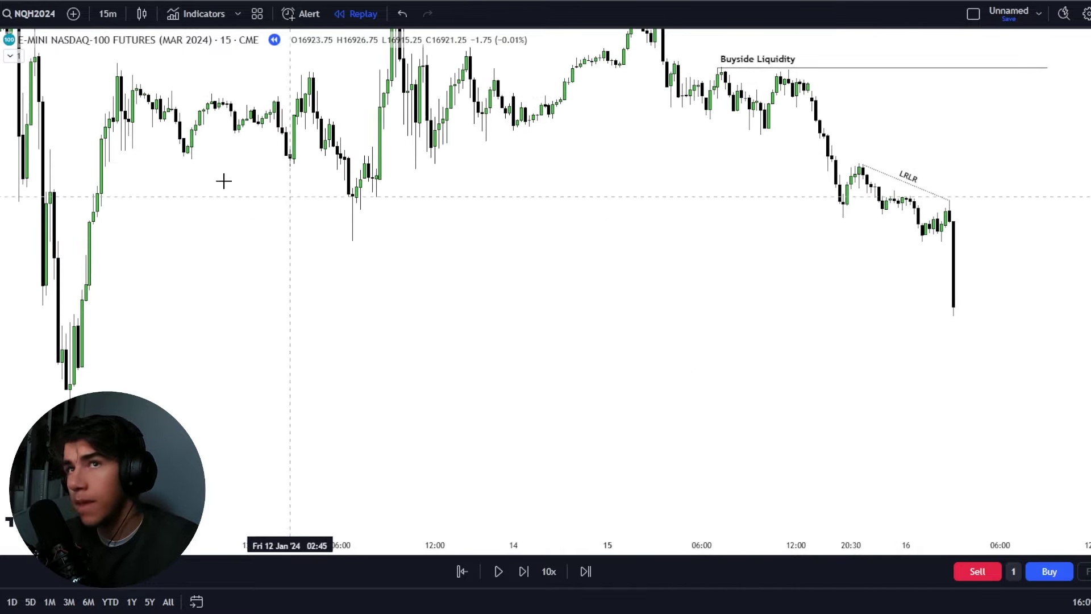
Draw a grey price zone on the 15-minute chart from the start of the 11 January rally to 09:00 on 16 January.
mouse_move(75, 321)
mouse_down()
mouse_move(1005, 298)
mouse_move(1047, 312)
mouse_up()
drag(1021, 343, 1017, 346)
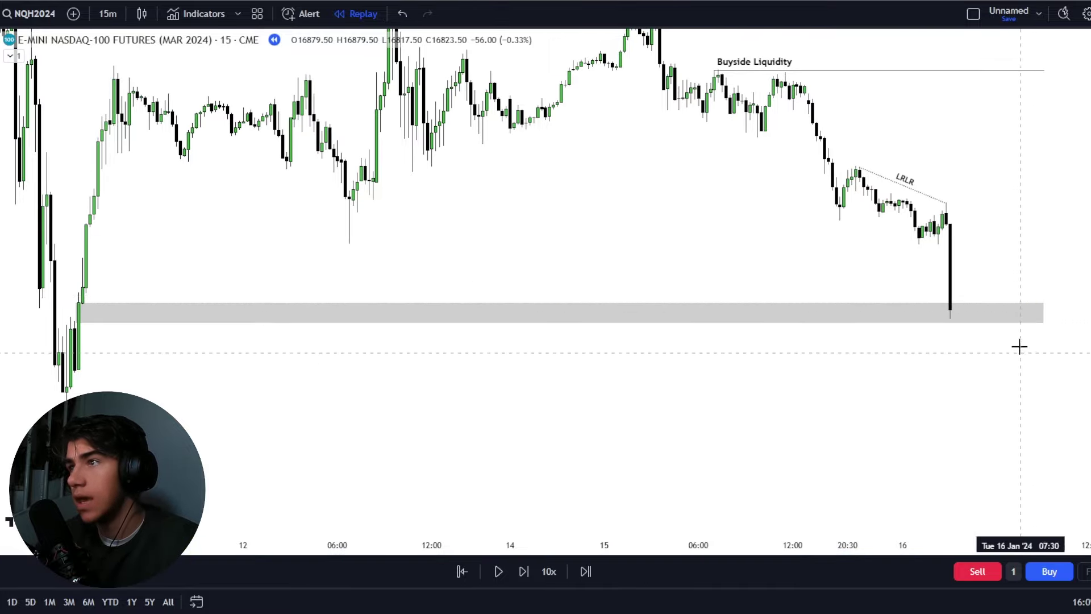
scroll(1011, 433, up, 3)
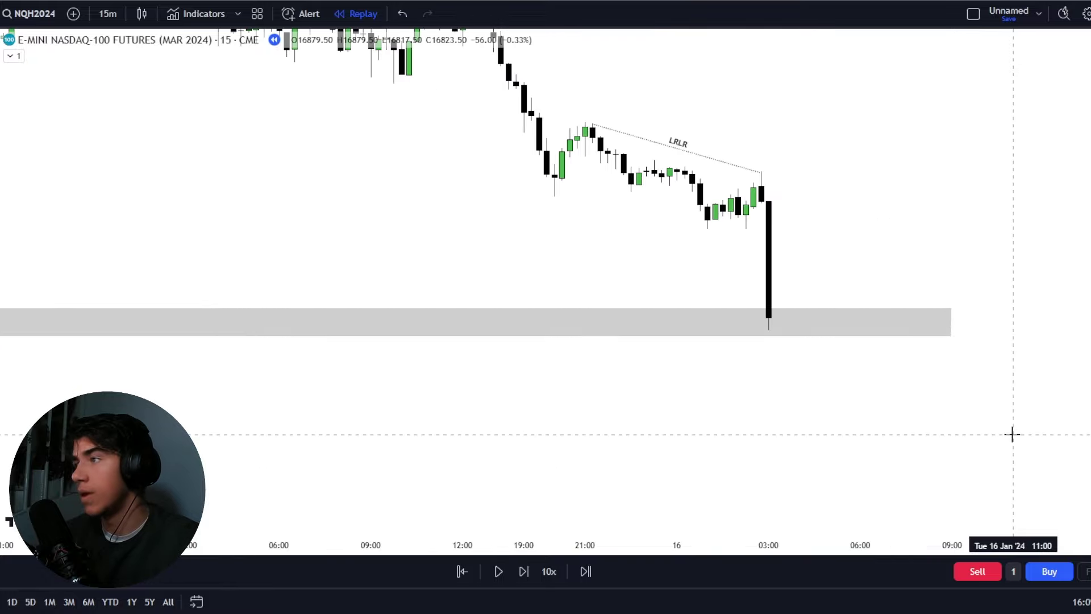
Switch to the 2-minute interval and draw a horizontal line from the 03:04 low to 03:38.
text(2)
key(Return)
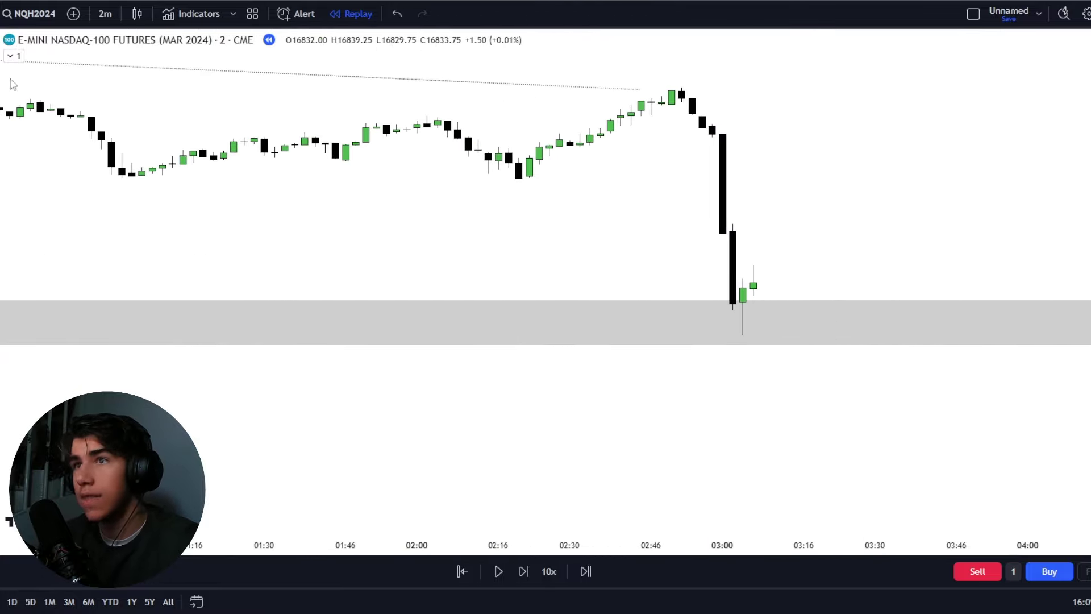
click(742, 334)
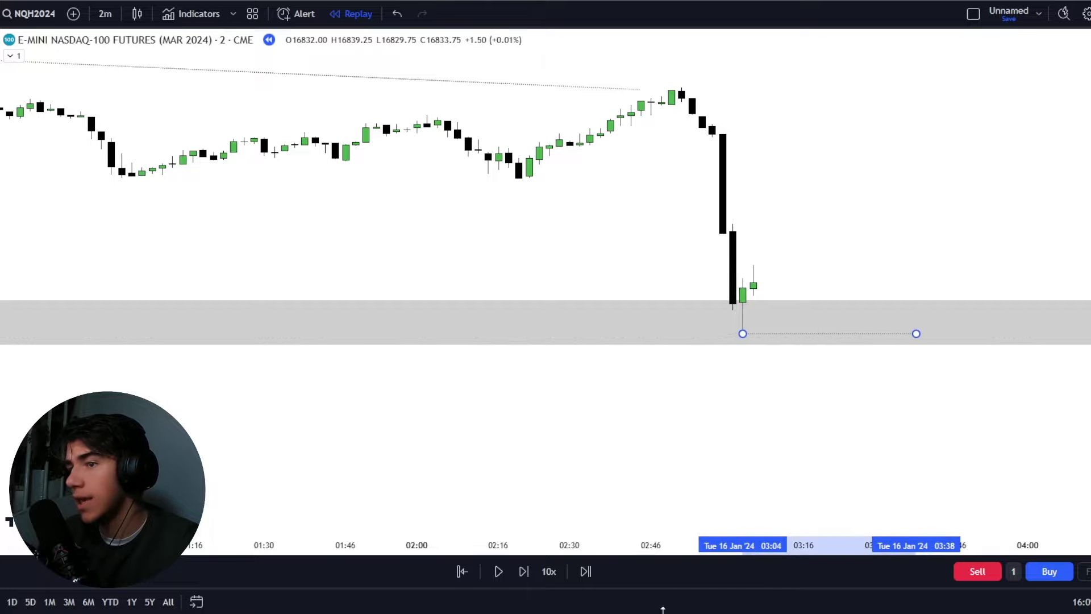
drag(820, 458, 756, 401)
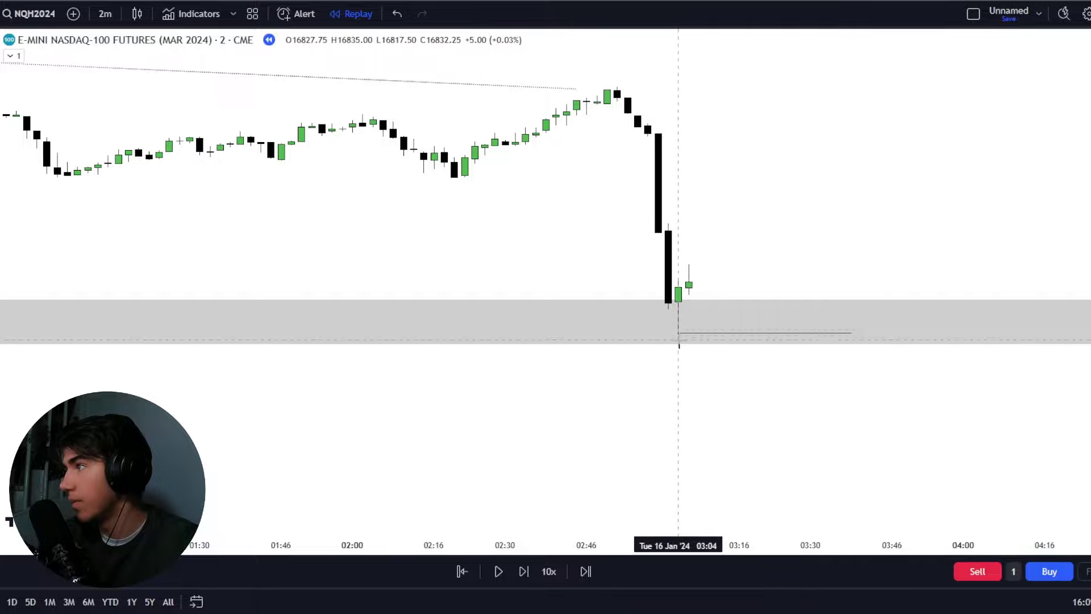
click(682, 334)
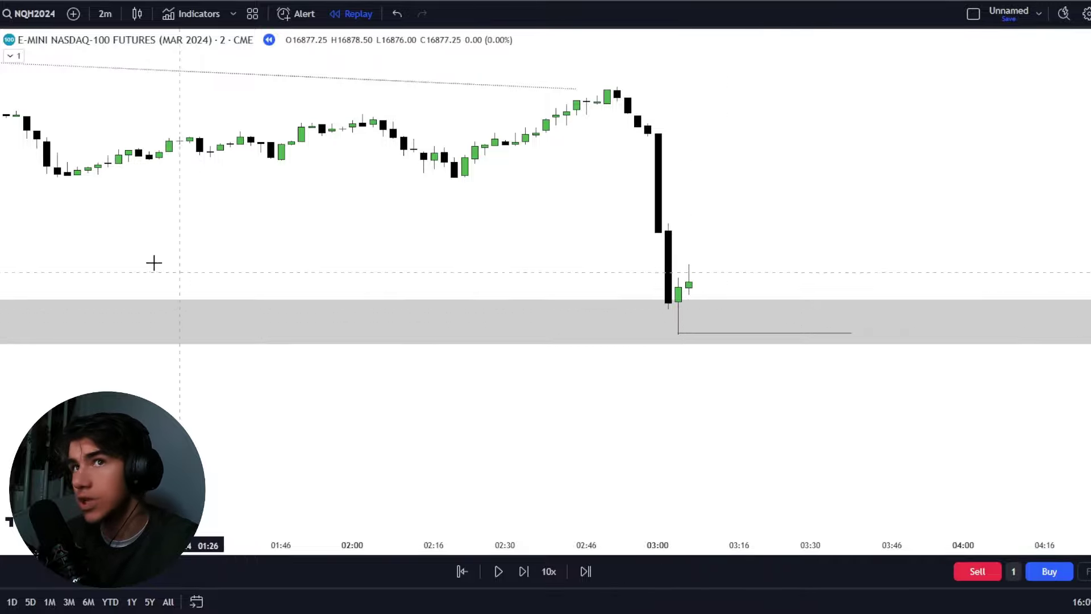
Place a long position on the 03:04 low's line, from 03:06 to about 04:10, with a 28.50-point stop and a 75.25-point target.
scroll(319, 156, down, 7)
scroll(582, 219, up, 6)
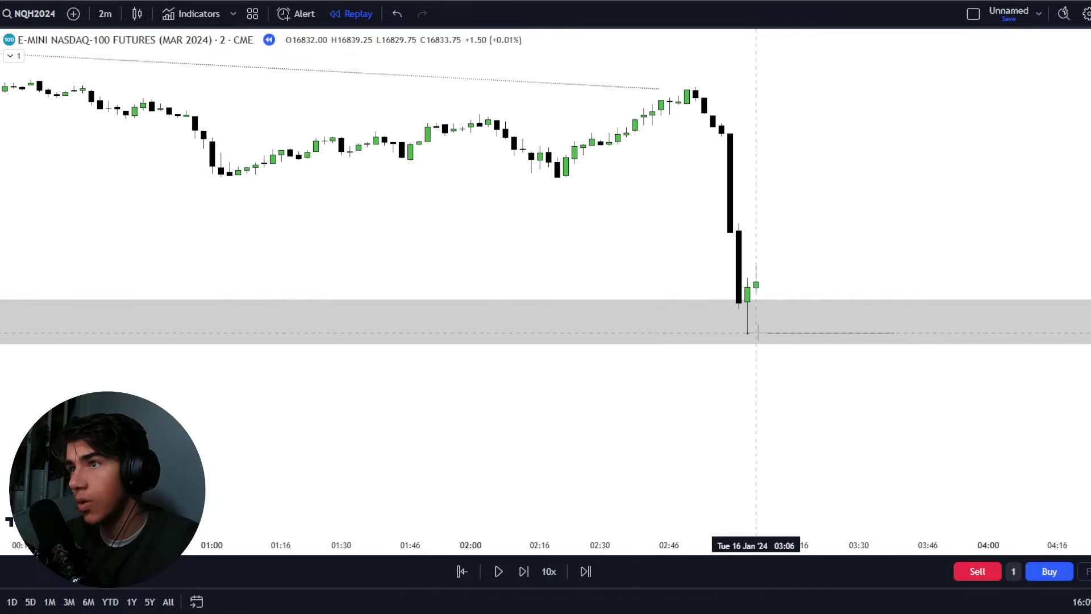
click(756, 332)
drag(745, 370, 687, 448)
drag(702, 297, 678, 325)
scroll(835, 398, down, 8)
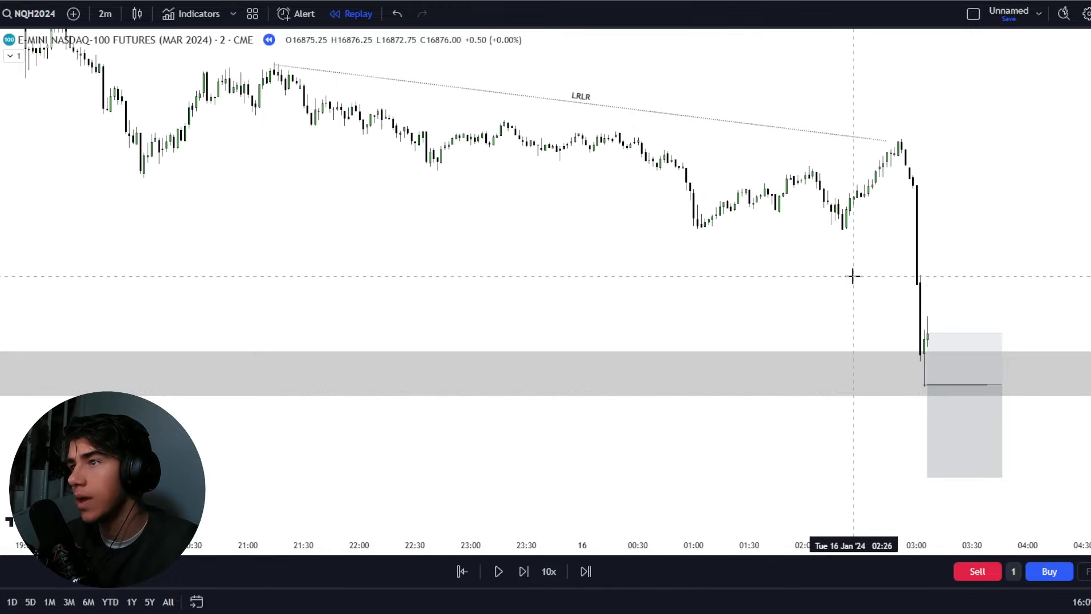
drag(871, 278, 736, 316)
drag(797, 364, 833, 178)
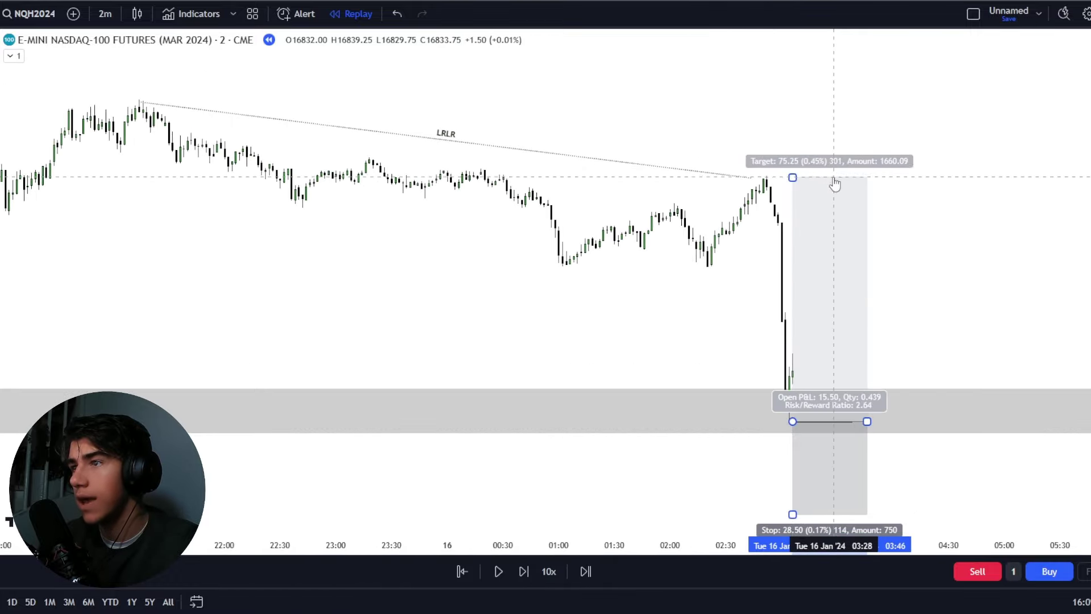
drag(866, 421, 960, 364)
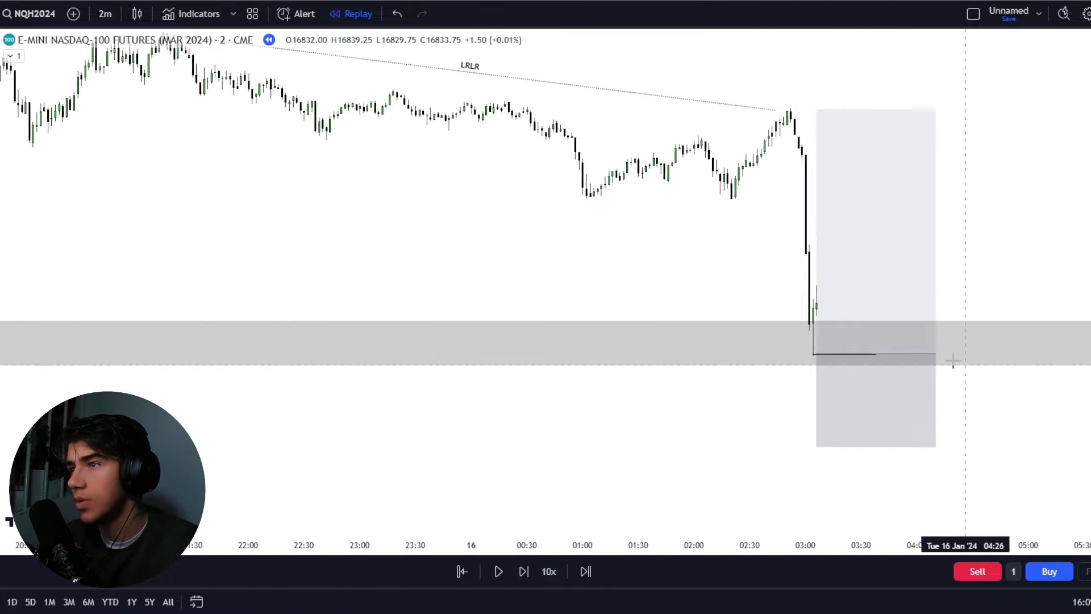
Advance the 2-minute replay to about 07:15 on 16 January.
scroll(955, 364, up, 7)
click(526, 580)
click(527, 580)
click(526, 580)
click(526, 580)
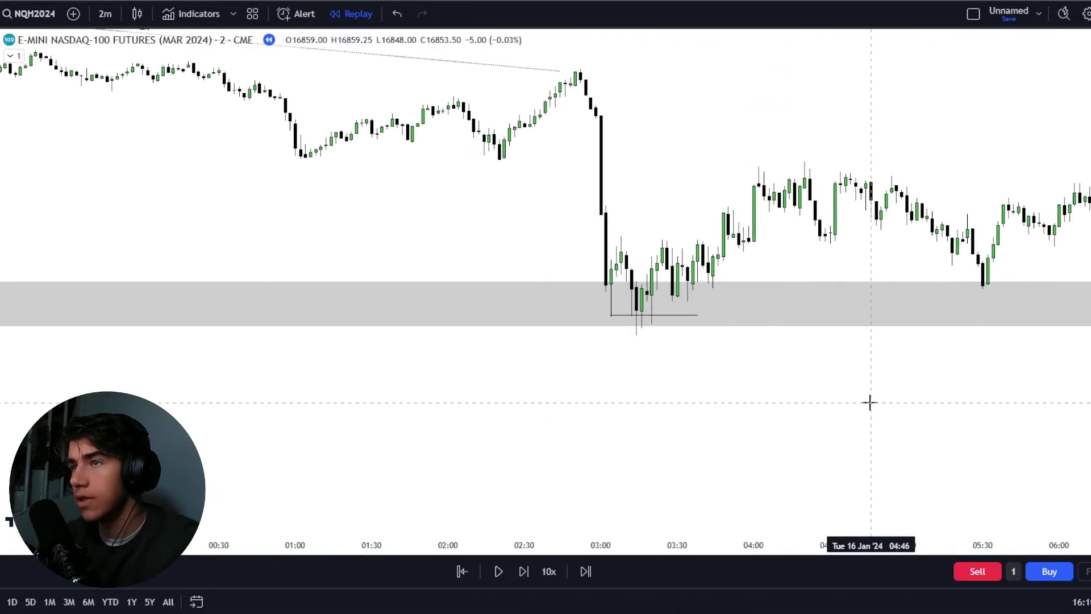
Examine the 2-minute candles around the 03:04 low's line and the grey zone.
scroll(570, 349, up, 2)
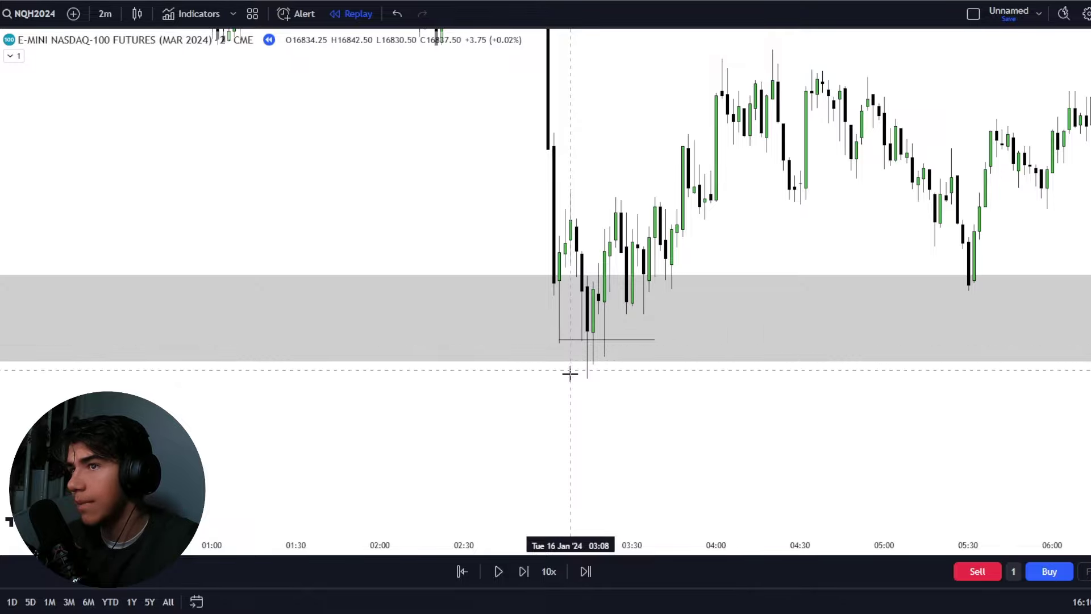
scroll(570, 373, up, 2)
drag(570, 374, 796, 364)
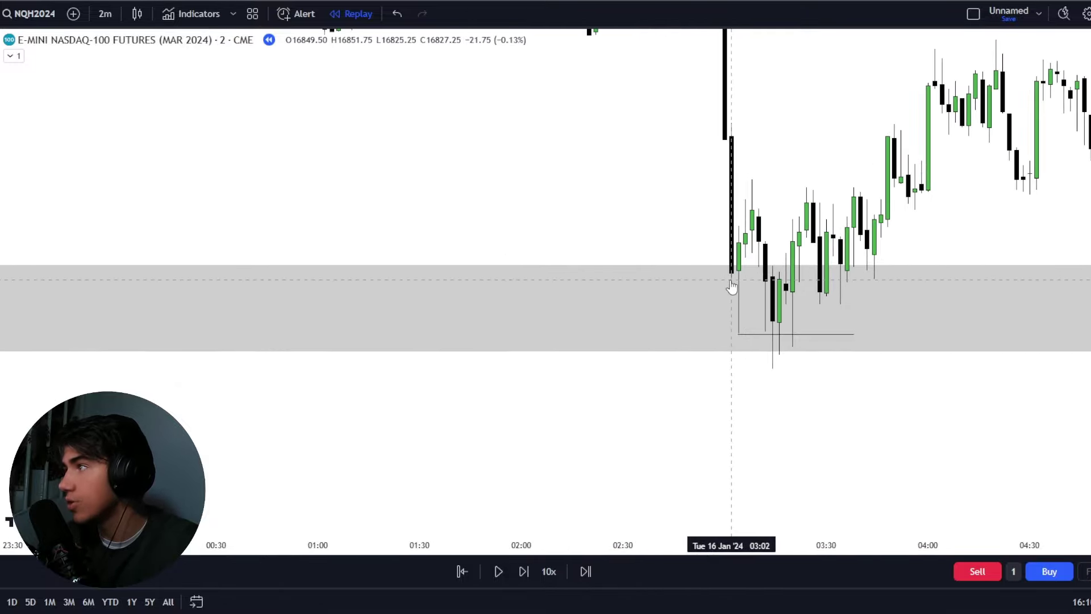
scroll(755, 187, up, 1)
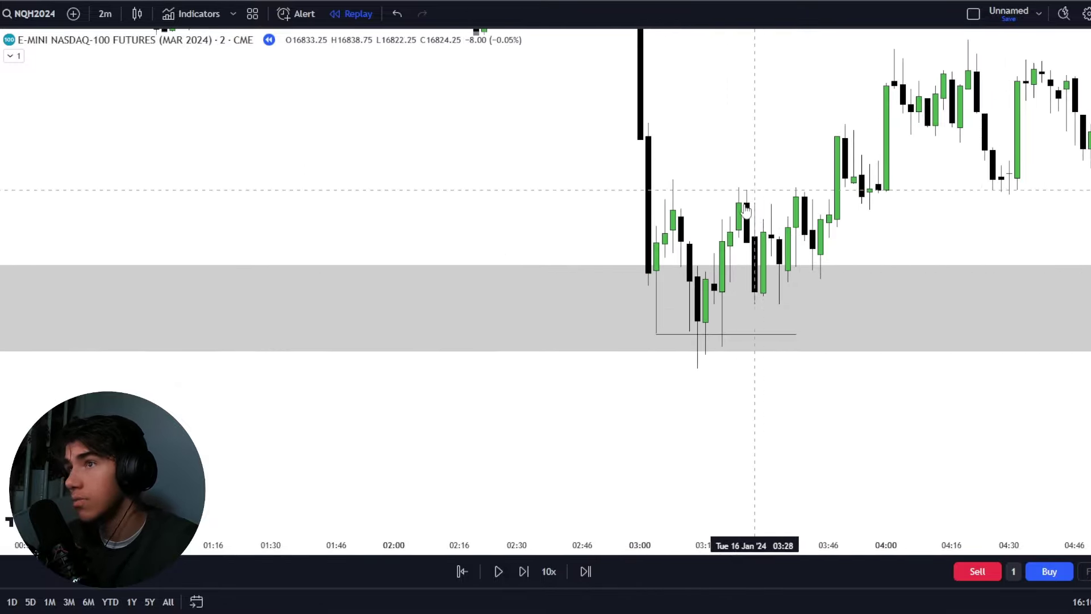
Remove the horizontal line at the 03:04 low.
click(672, 334)
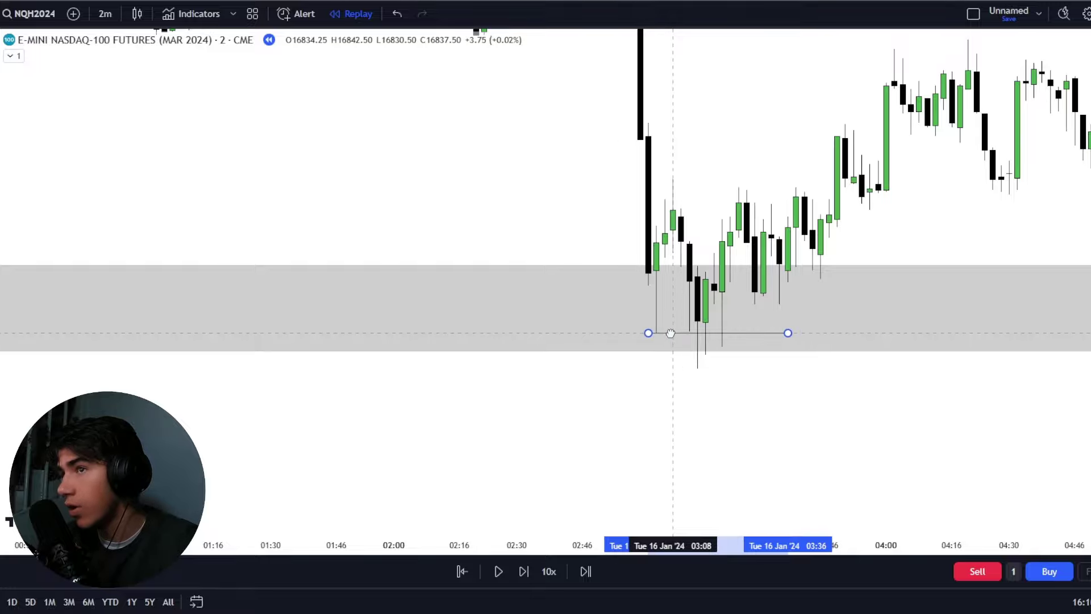
click(689, 235)
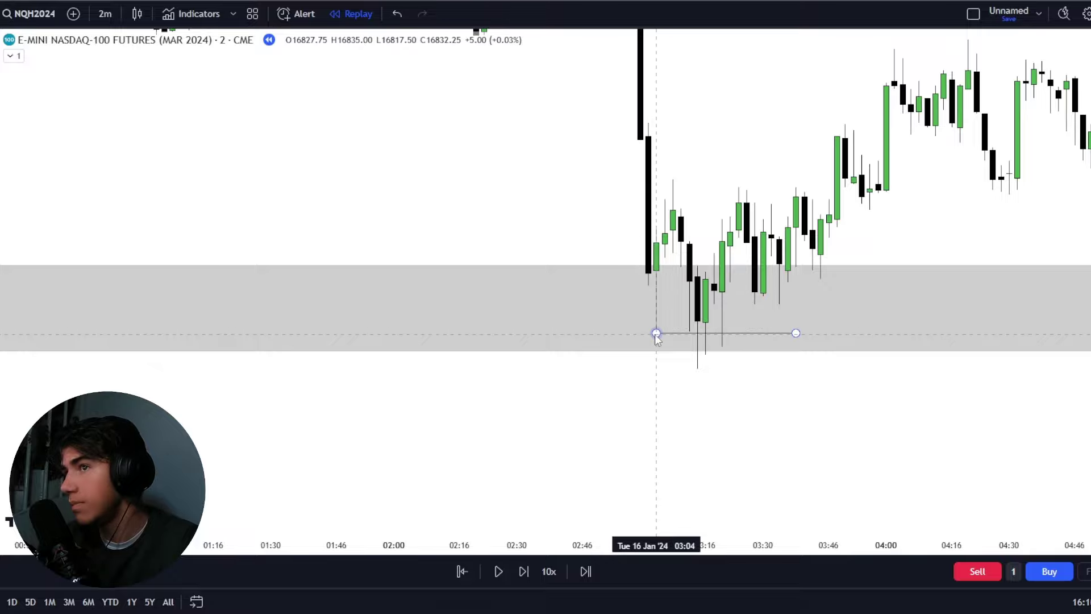
drag(656, 415, 648, 447)
Switch the chart to the 15-minute interval and reset the chart view.
text(1)
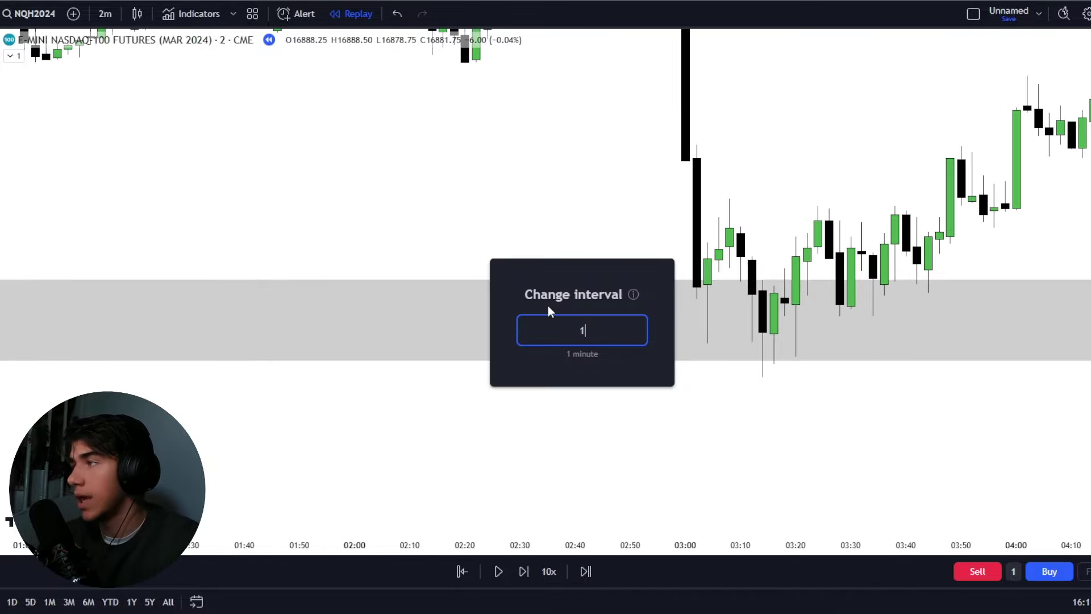
text(5)
key(Return)
right_click(757, 392)
click(813, 365)
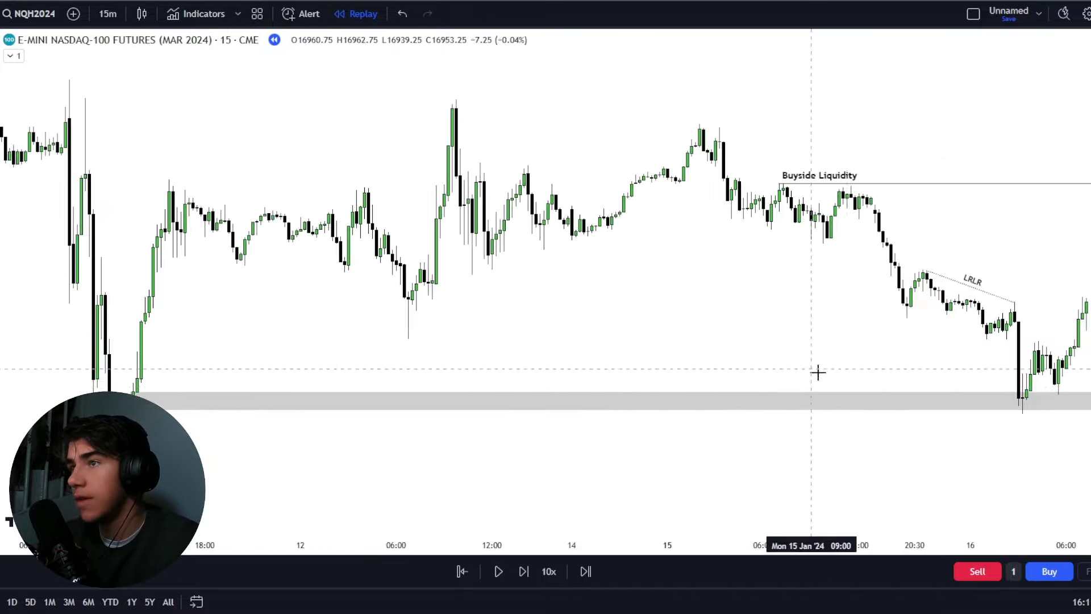
Examine the 16 January price action between the grey zone and the LRLR trend line on the 15-minute chart.
scroll(818, 372, up, 5)
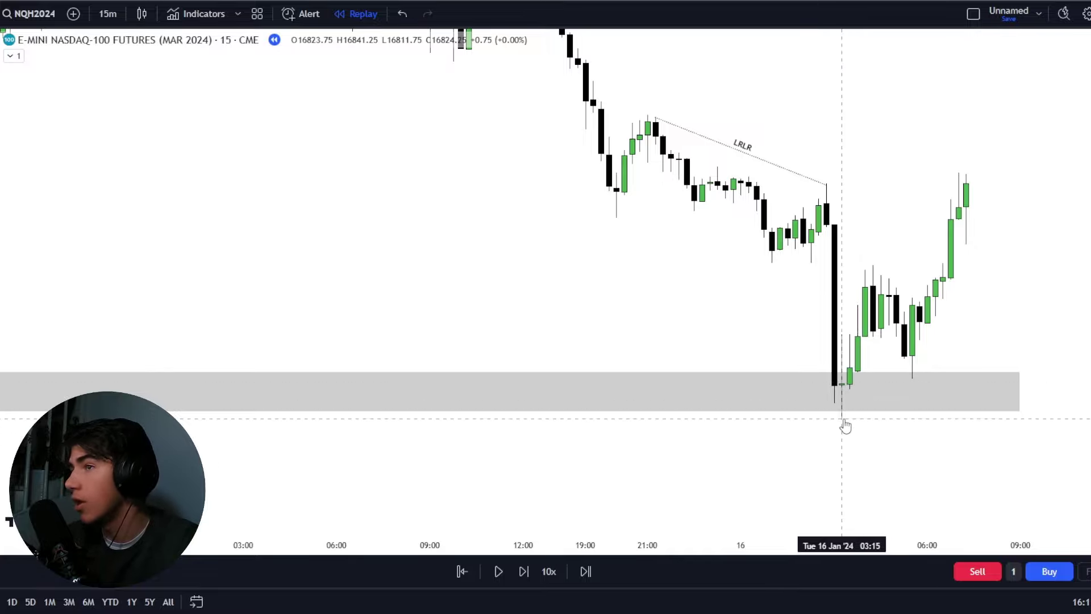
scroll(924, 189, up, 1)
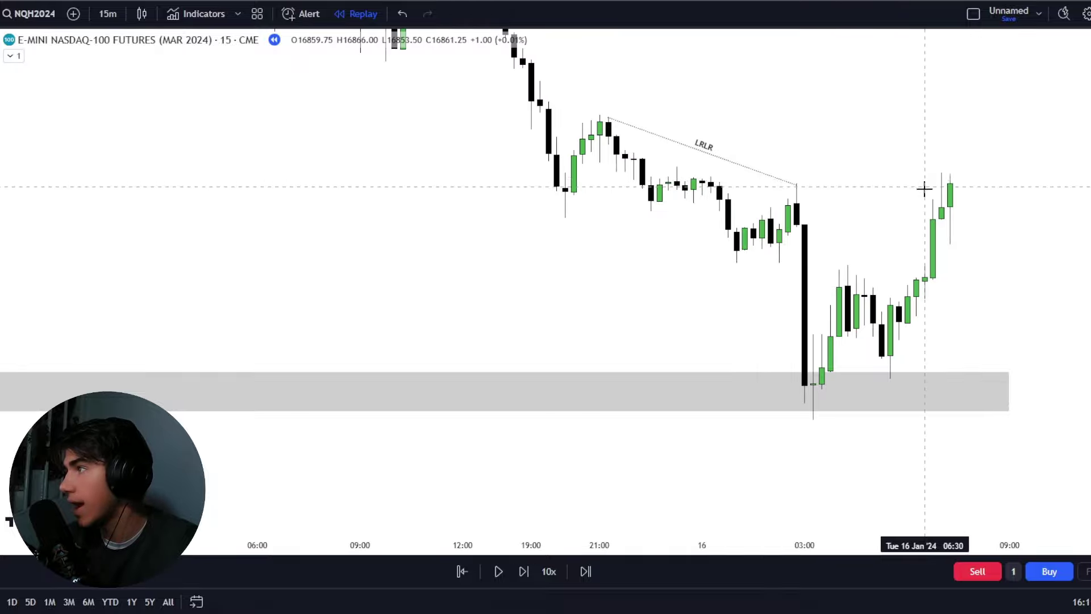
scroll(925, 189, up, 1)
drag(963, 236, 945, 192)
drag(1090, 344, 1090, 294)
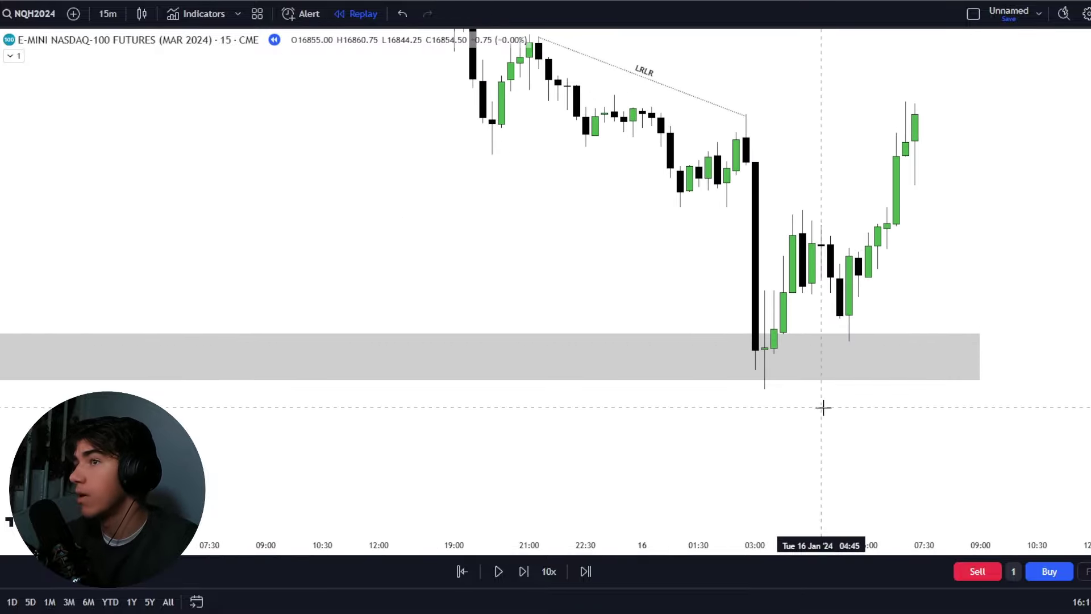